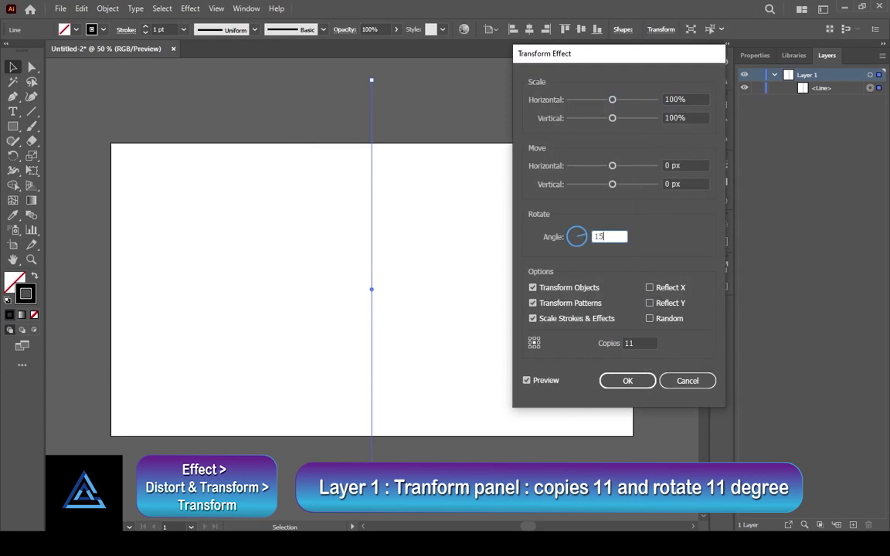
Apply the Transform effect to the vertical line with a 15° rotation angle and 11 copies.
key("Return")
left_click(593, 269)
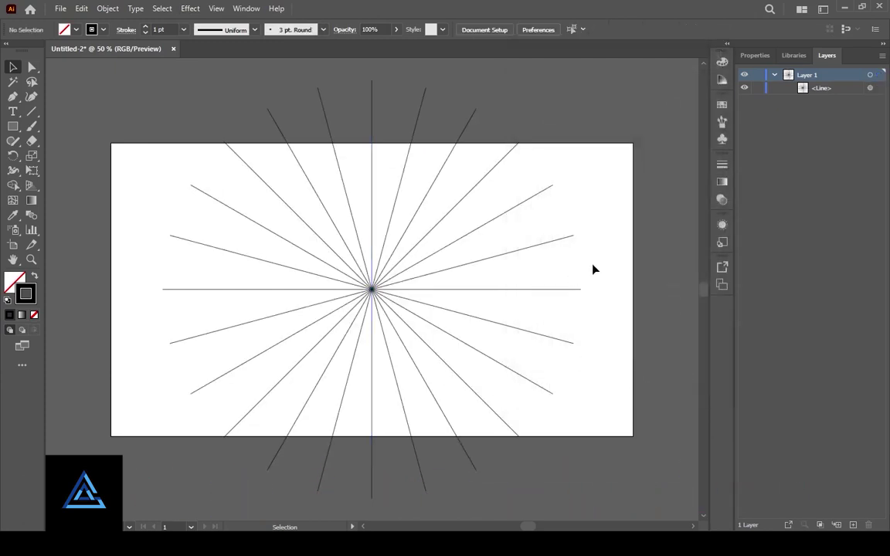
Create a new layer above Layer 1, and lock and hide Layer 1.
key("ctrl+l")
left_click(757, 87)
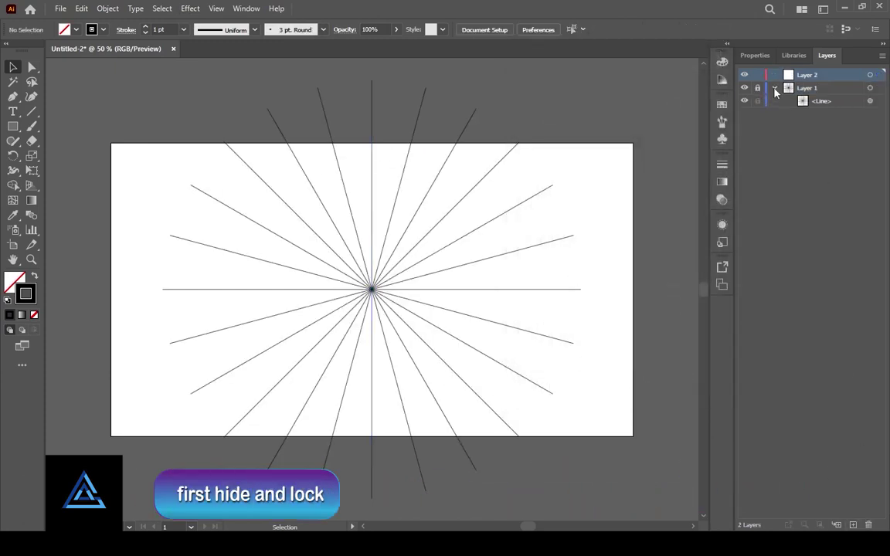
left_click(744, 87)
Draw a vertical line over the artboard's full height and a horizontal line across its full width in Layer 2.
key("\\")
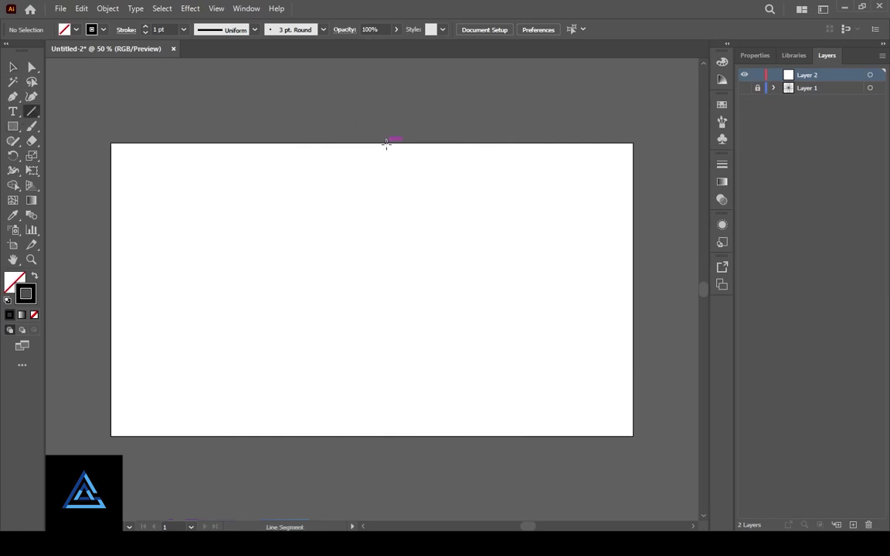
left_click_drag(384, 148, 385, 437)
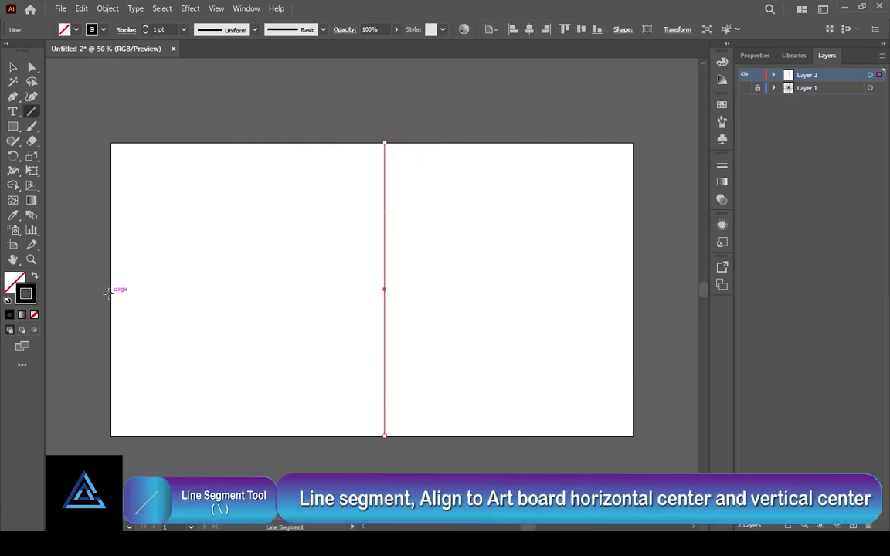
left_click_drag(110, 292, 633, 292)
Align both lines to the horizontal and vertical centre of the artboard.
key("v")
key("ctrl+a")
left_click(529, 30)
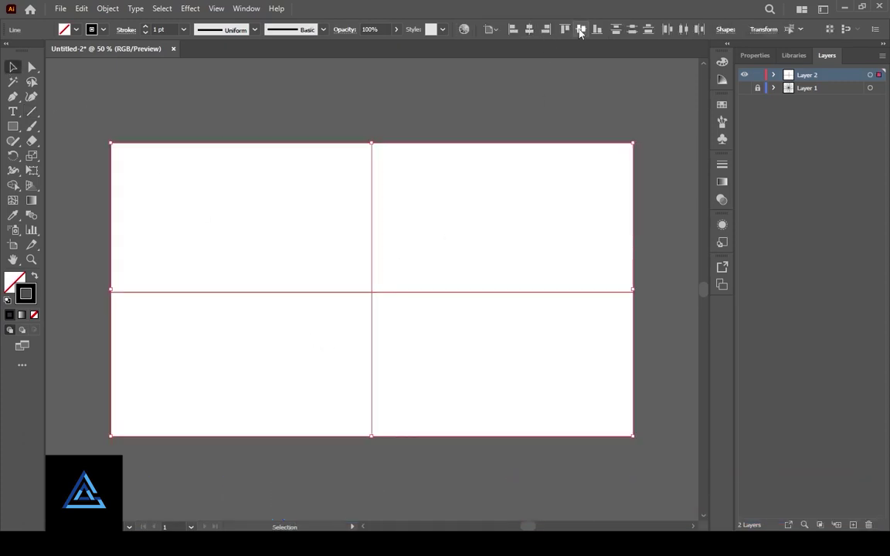
left_click(581, 29)
left_click(511, 261)
Show Layer 1 and paint a short wavy brush stroke across the upper part of the vertical centre line in Layer 2.
left_click(744, 88)
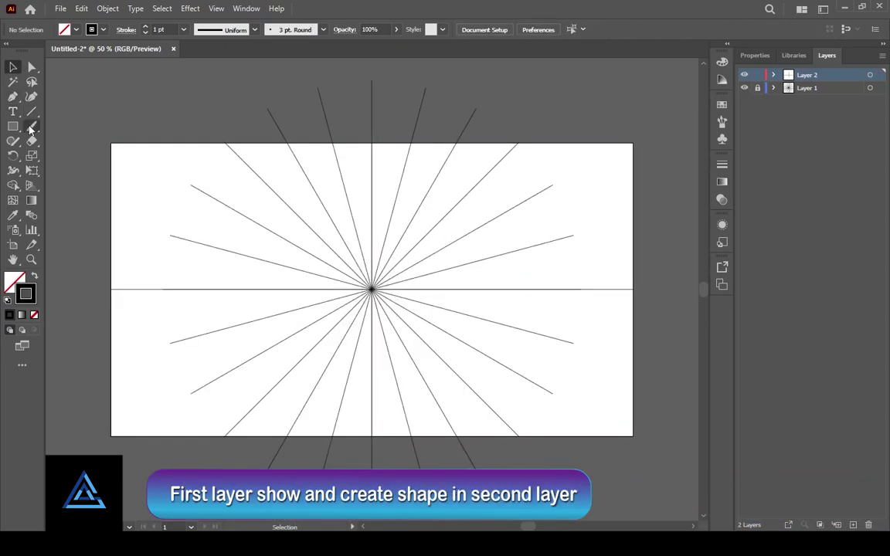
left_click_drag(376, 182, 398, 194)
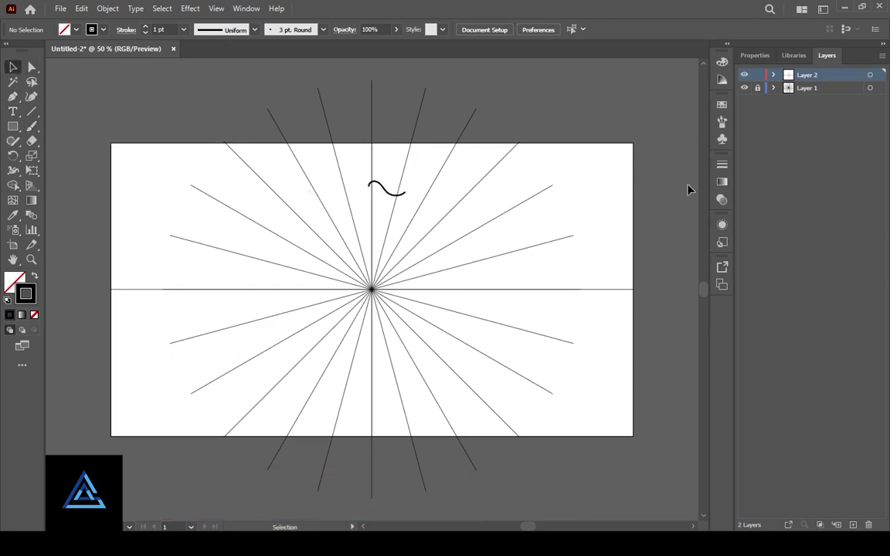
Apply a Transform effect to all of Layer 2 with Reflect X on and 1 copy.
key("ctrl+a")
left_click(190, 8)
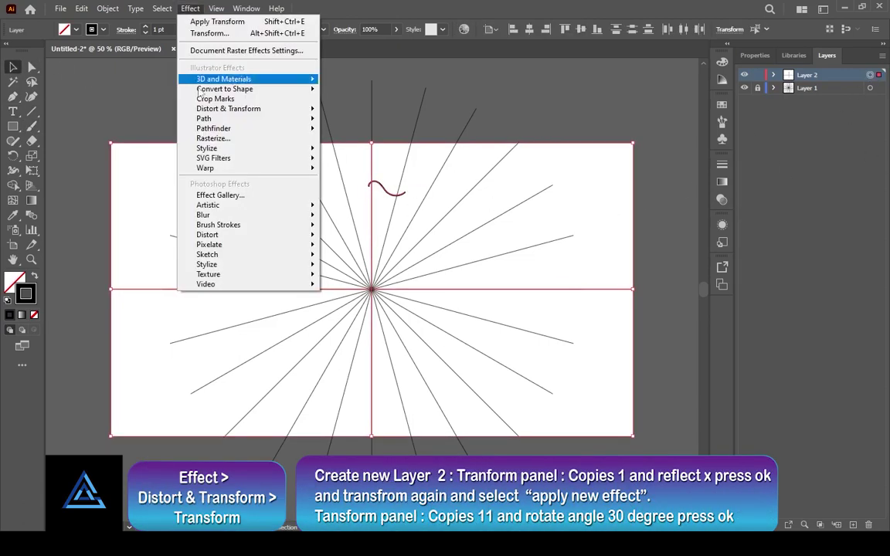
mouse_move(268, 108)
left_click(358, 149)
left_click(661, 289)
double_click(627, 343)
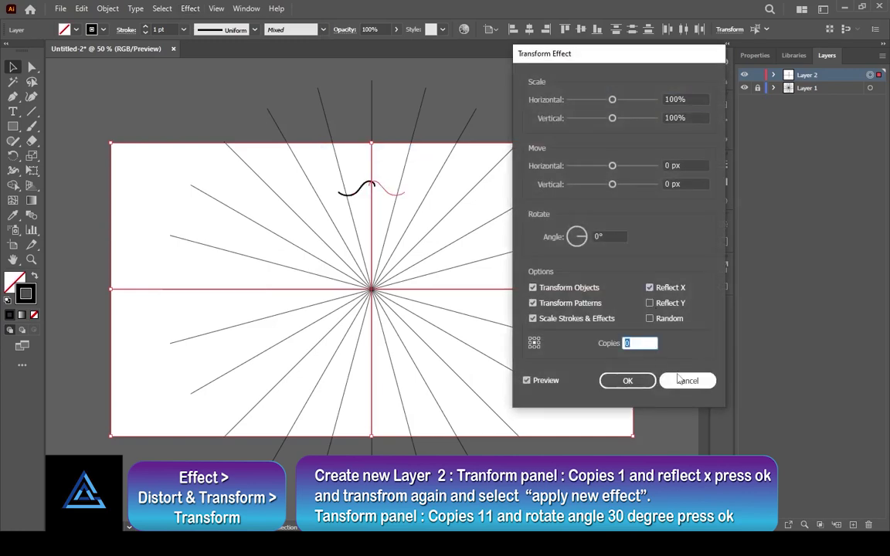
type("1")
left_click(627, 381)
Add a second Transform effect to Layer 2 as a new effect, with a 30° rotation angle and 11 copies.
left_click(190, 9)
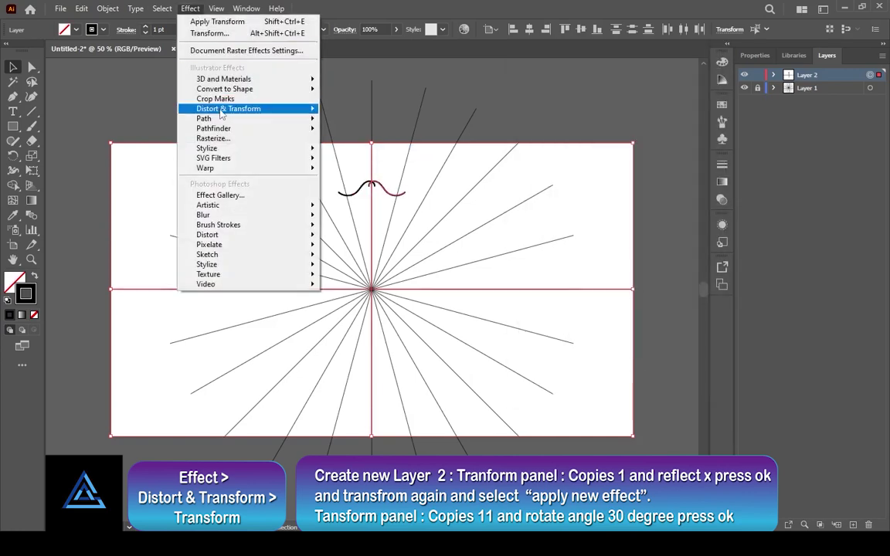
mouse_move(268, 109)
left_click(351, 149)
left_click(499, 294)
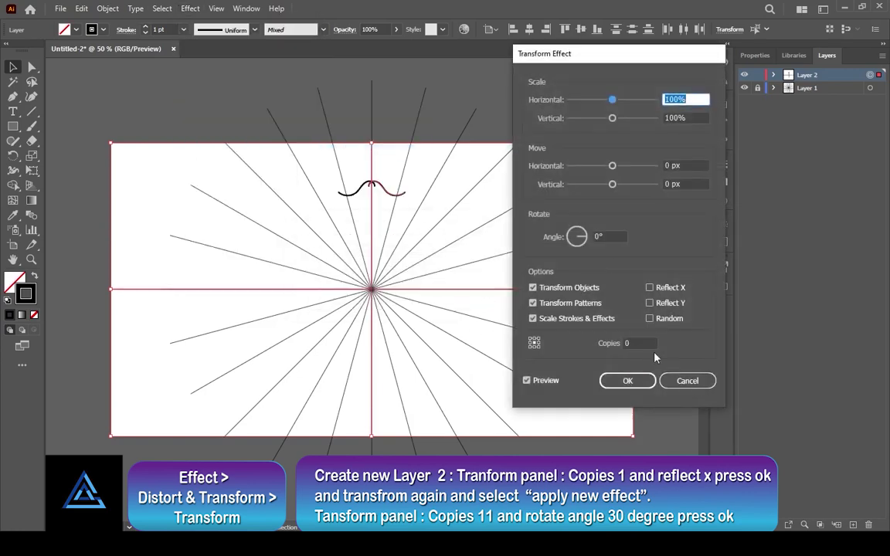
left_click(615, 237)
type("36")
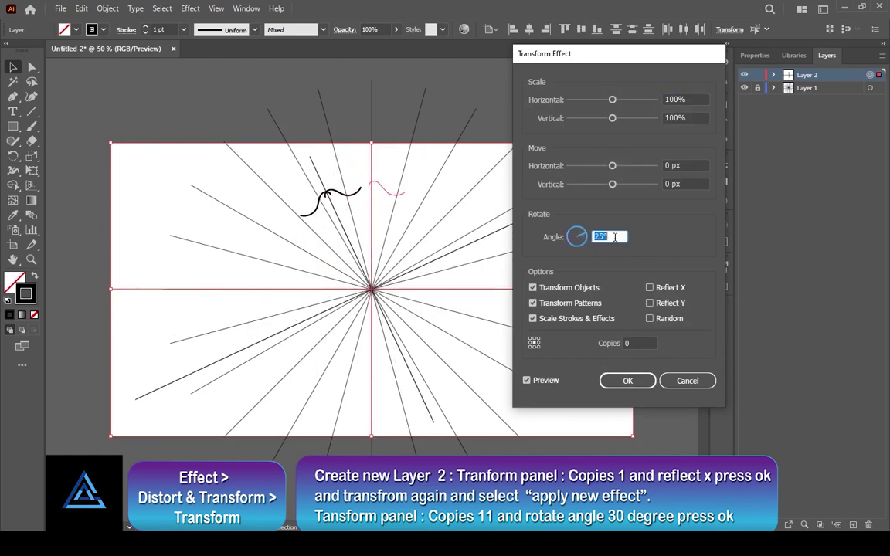
left_click(621, 236)
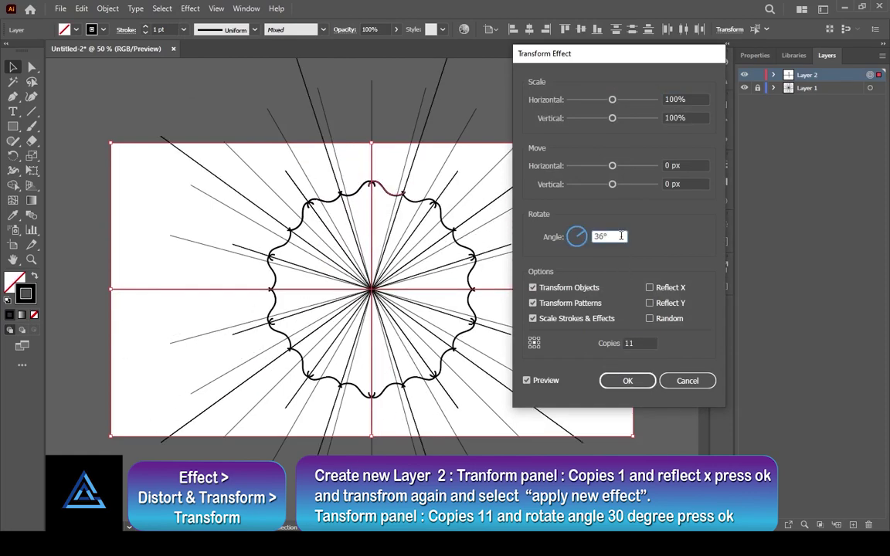
key("Down")
key("Down")
key("Down")
key("Down")
key("Down")
key("Down")
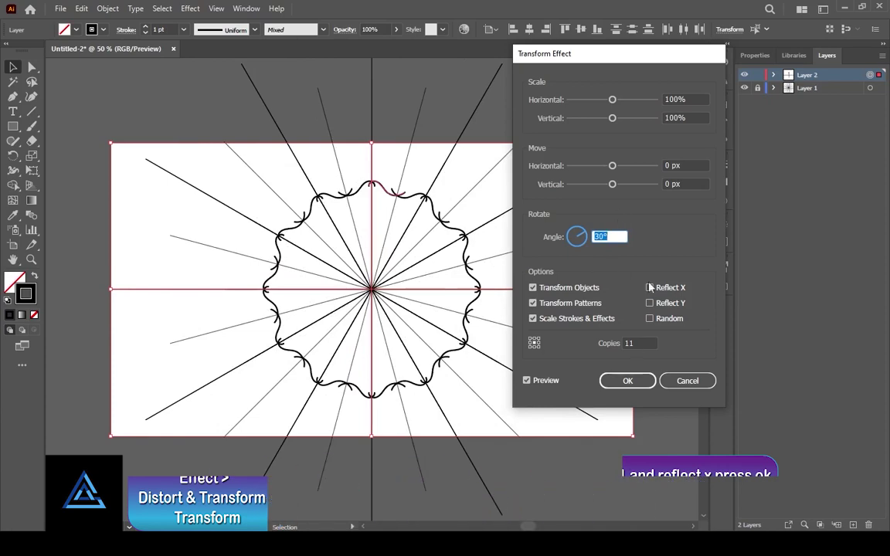
left_click(629, 383)
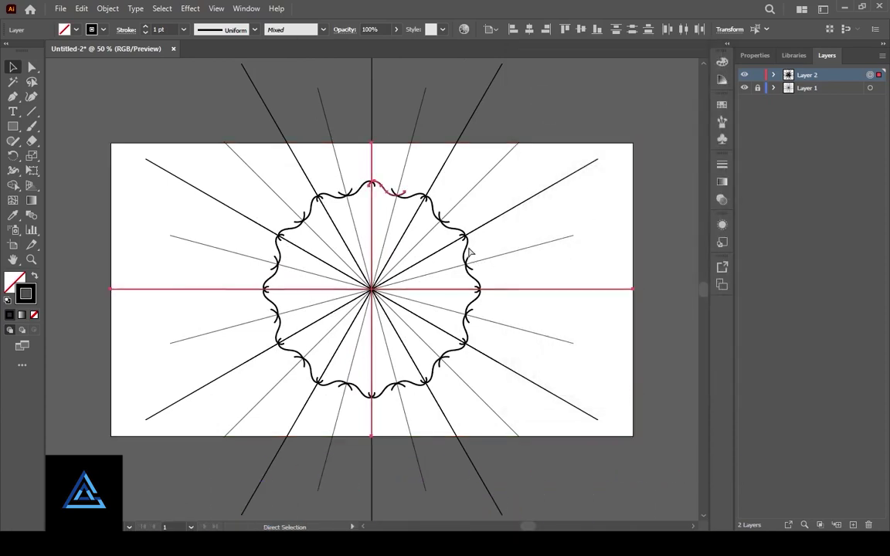
Unlock and expand Layer 1, and duplicate its radial line object within the layer.
key("ctrl+1")
scroll(508, 379, "up", 2)
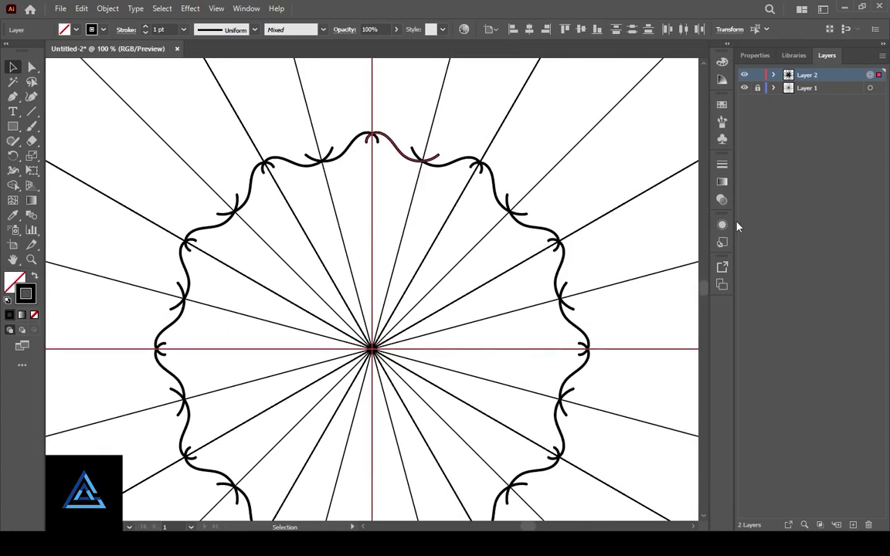
scroll(581, 278, "up", 2)
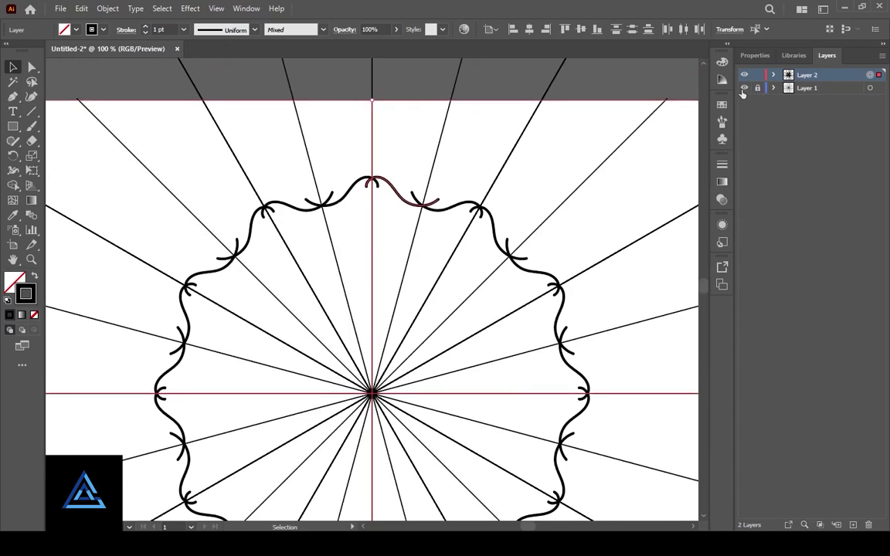
left_click(744, 89)
left_click(744, 89)
left_click(773, 88)
left_click(821, 104)
left_click_drag(820, 106, 852, 526)
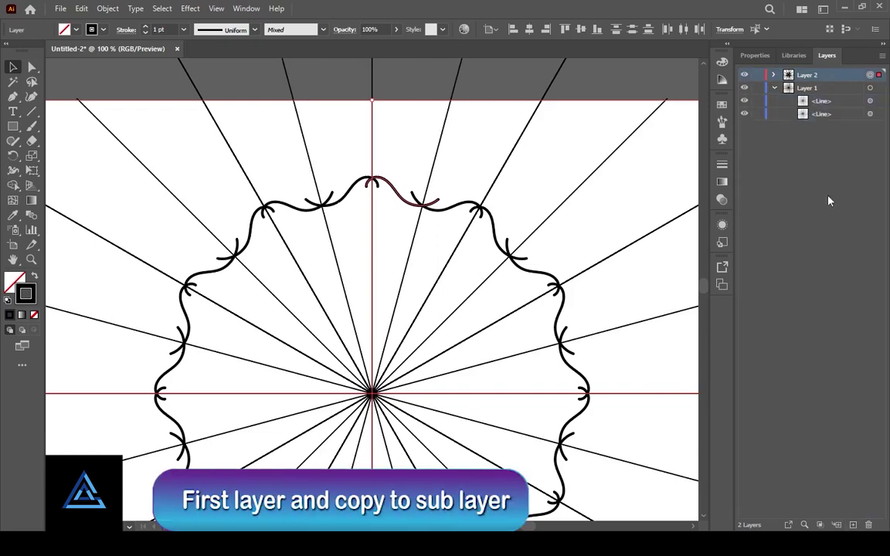
Set the stroke colour of the lower line object in Layer 1 to RGB Cyan.
left_click(870, 114)
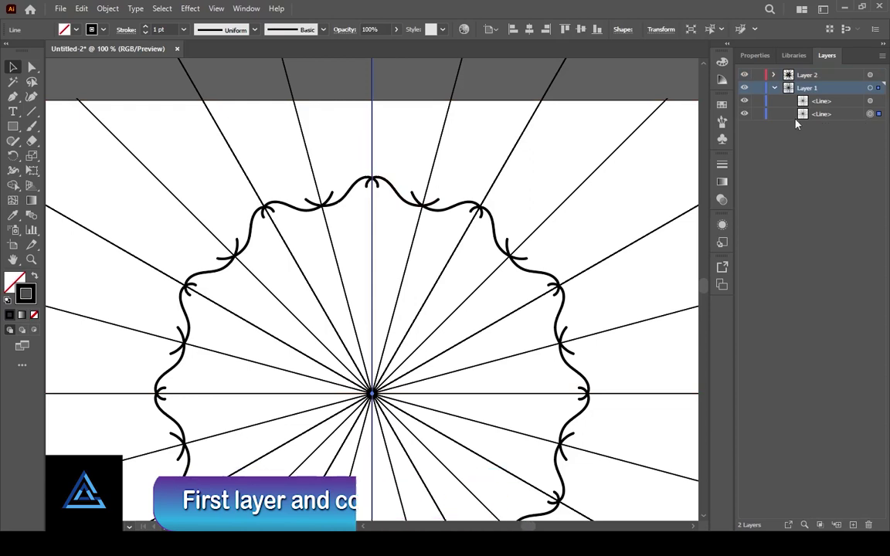
left_click(722, 105)
left_click(629, 139)
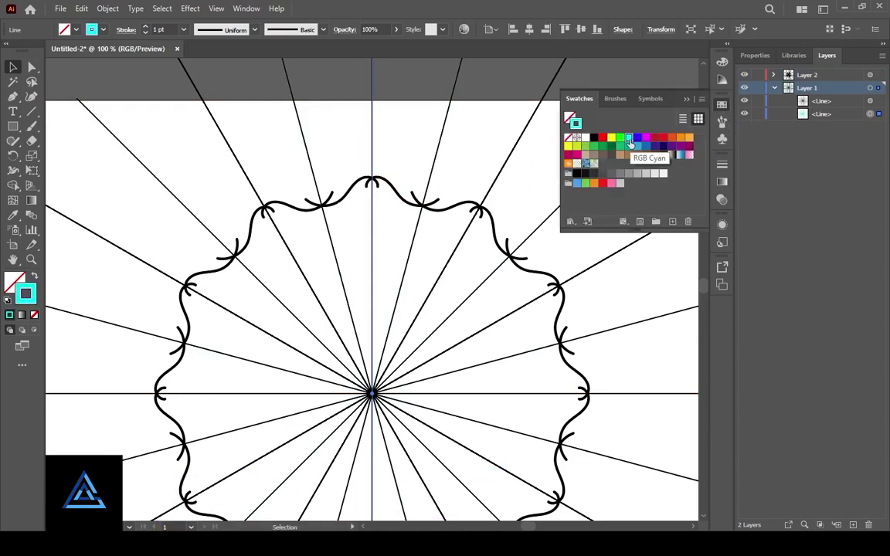
Set the stroke weight of both line objects in Layer 1 to 0.25 pt.
left_click(870, 101)
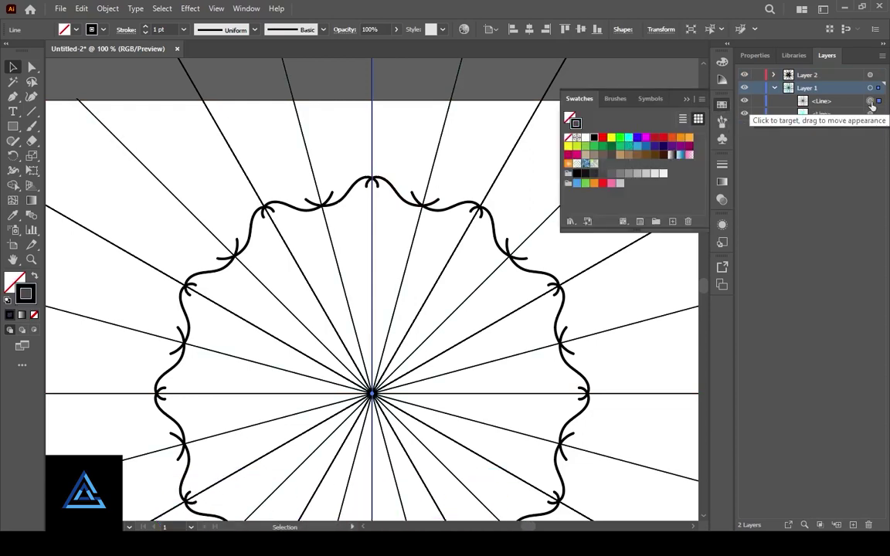
left_click(184, 30)
left_click(198, 44)
left_click(869, 114)
left_click(183, 30)
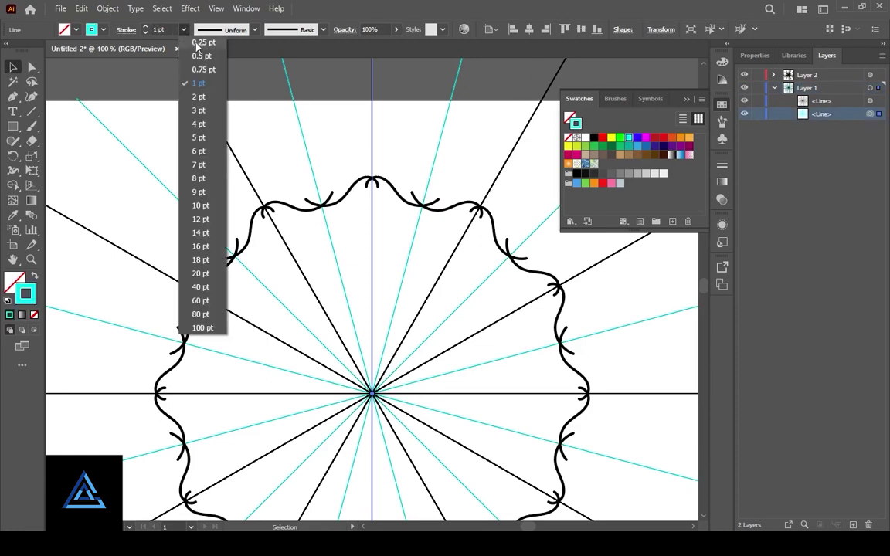
left_click(198, 44)
left_click(686, 99)
Recolour the stroke of the upper line object in Layer 1 with a dark gray swatch.
left_click(870, 101)
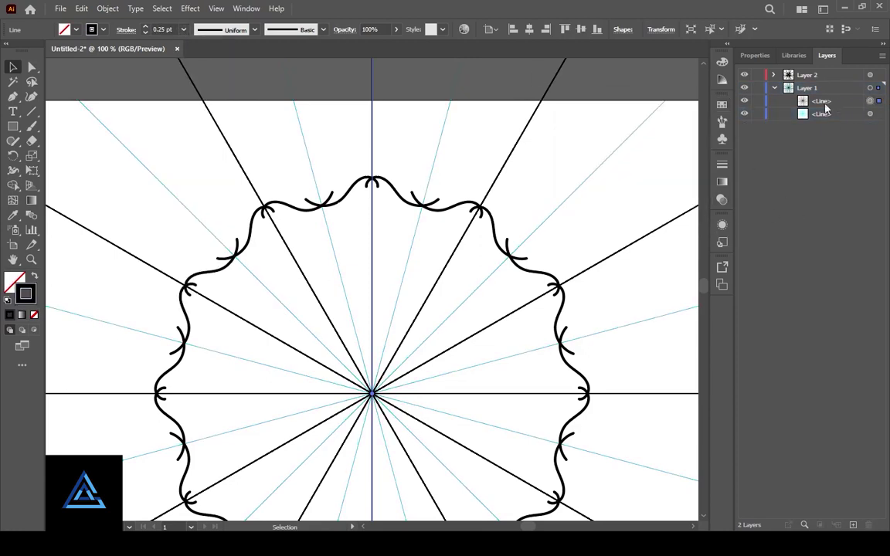
left_click(724, 106)
left_click(605, 174)
left_click(686, 99)
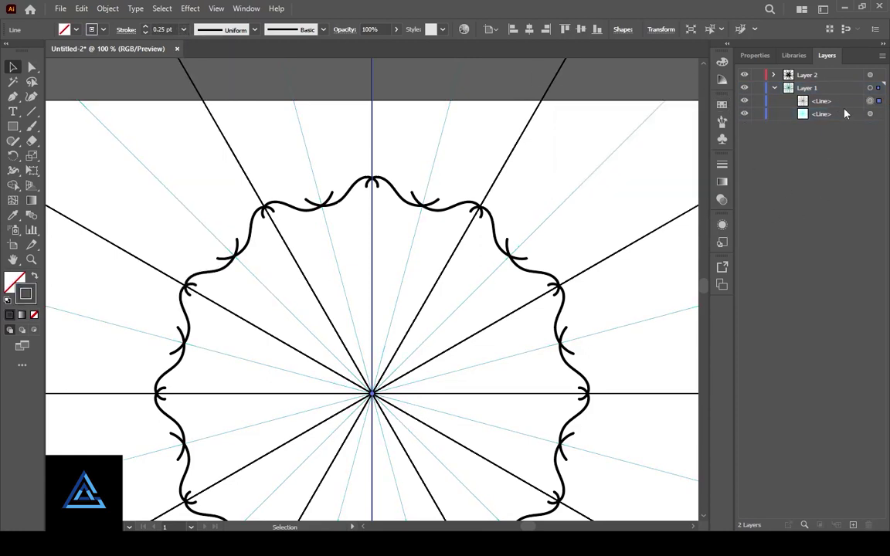
Rotate the upper gray line object in Layer 1 by 7.5°.
double_click(14, 155)
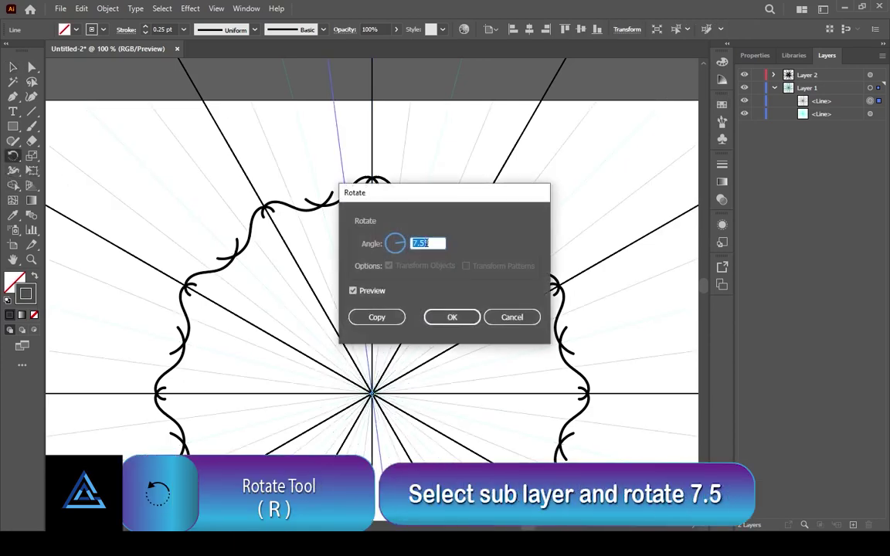
left_click(452, 317)
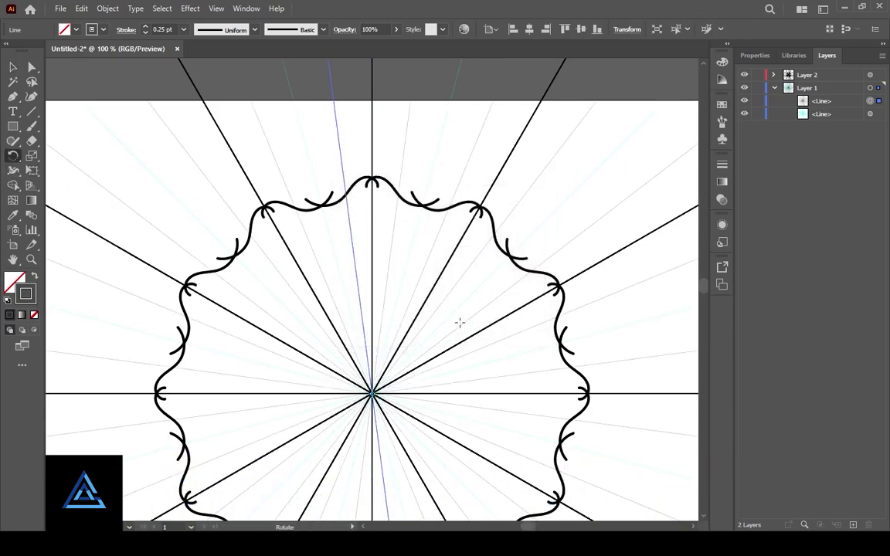
Check the guide lines against the wavy ring, and collapse and lock Layer 1.
key("ctrl+plus")
scroll(460, 323, "up", 10)
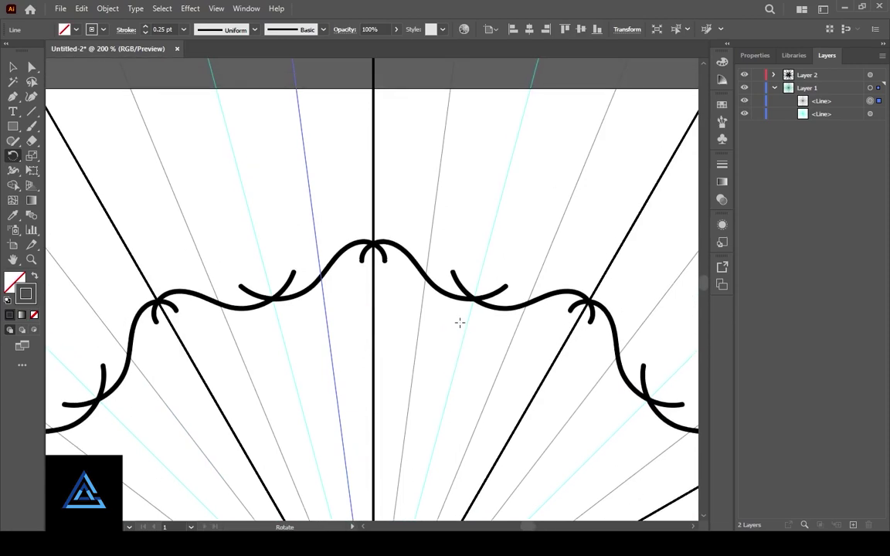
scroll(460, 323, "down", 10)
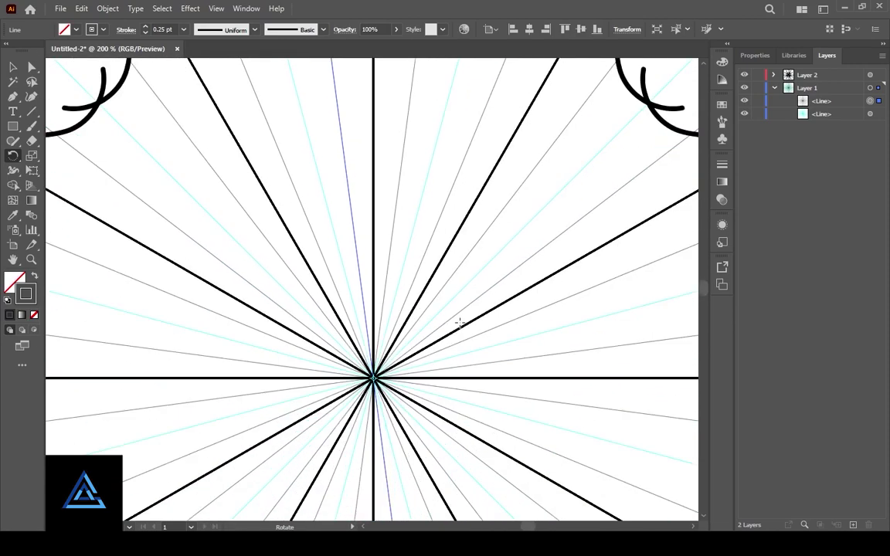
scroll(460, 323, "up", 9)
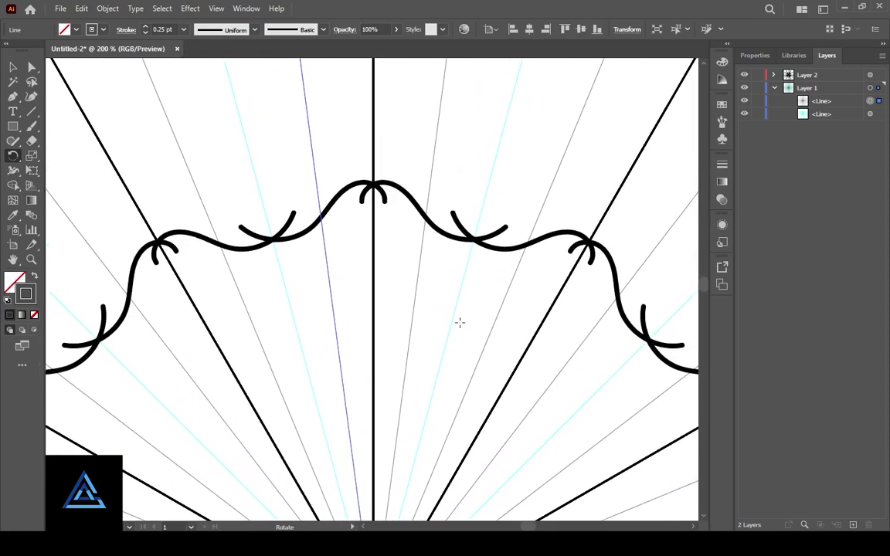
left_click(774, 88)
key("ctrl+2")
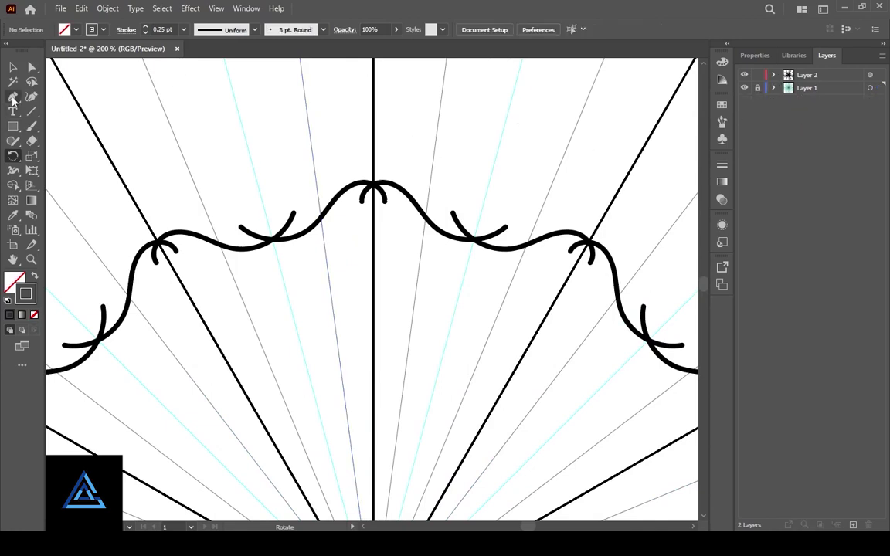
Draw a tall rectangle in Layer 2 from the artboard's top edge down to the pattern centre along the vertical line, with a 1 pt stroke.
left_click(12, 125)
scroll(341, 212, "down", 3)
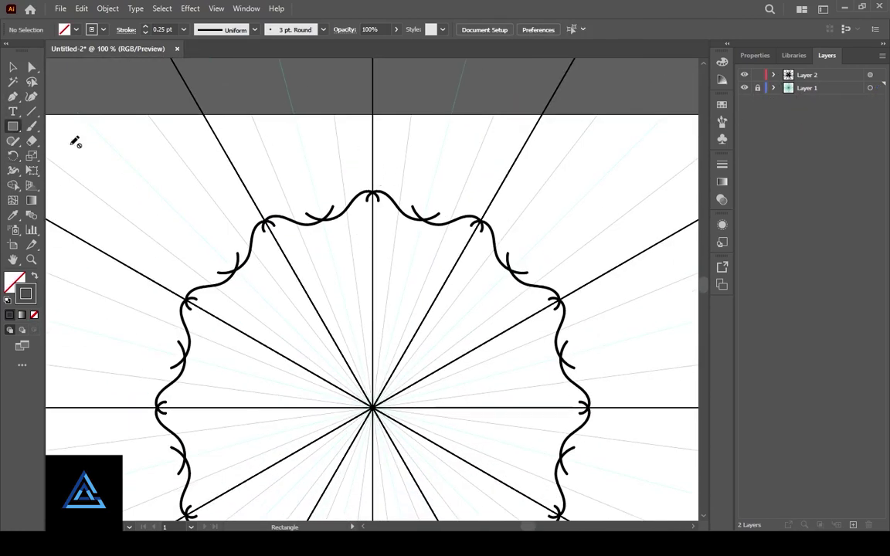
left_click(821, 79)
left_click_drag(373, 115, 467, 402)
key("ctrl+z")
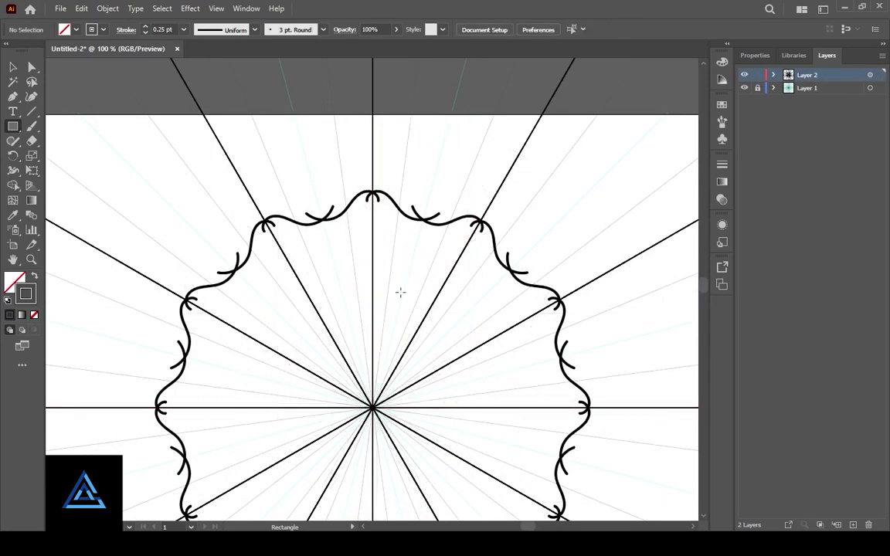
left_click_drag(372, 115, 474, 408)
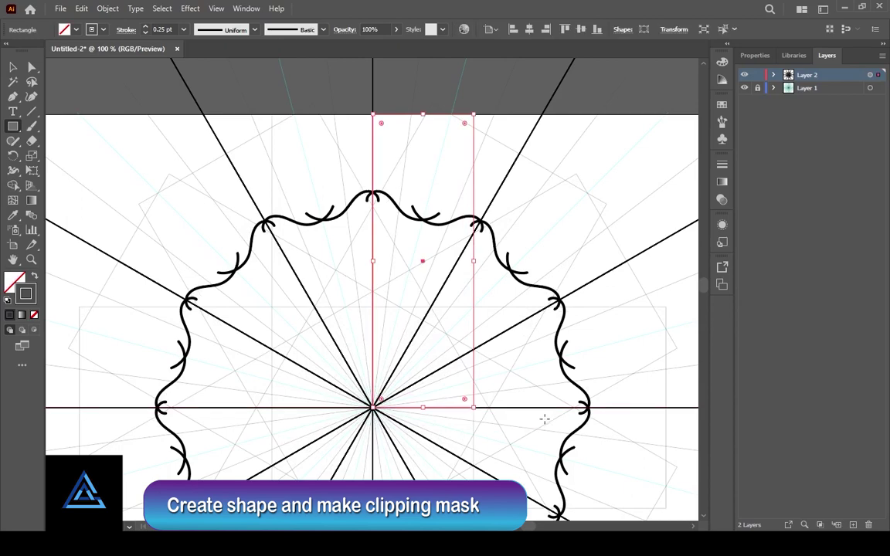
left_click(143, 28)
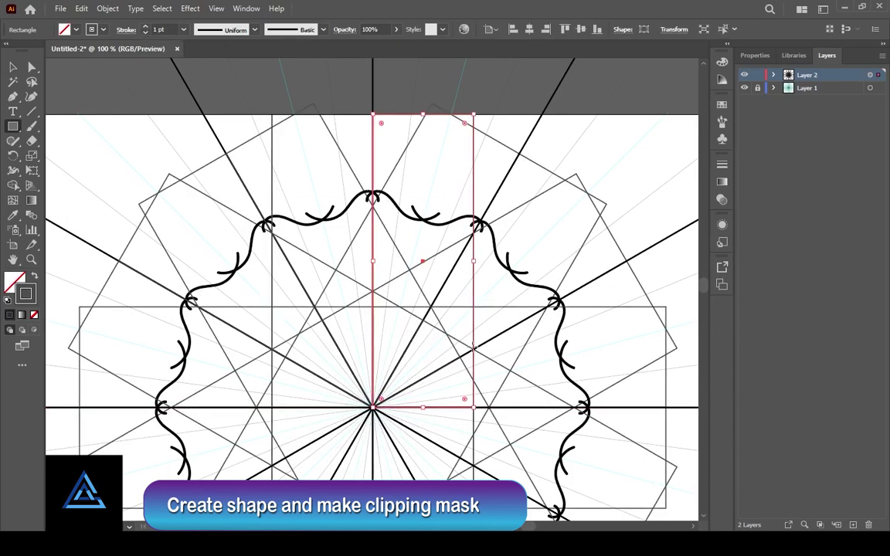
Delete the rectangle's lower anchor away from the pattern centre and move its upper outer corner onto the neighbouring cyan guide to form a narrow triangle.
left_click(35, 66)
left_click(473, 407)
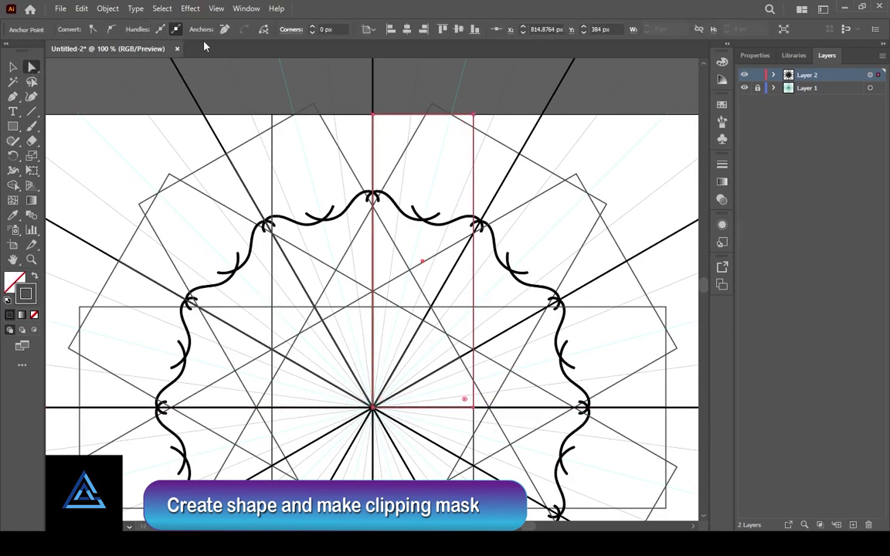
left_click(224, 29)
left_click_drag(470, 115, 455, 120)
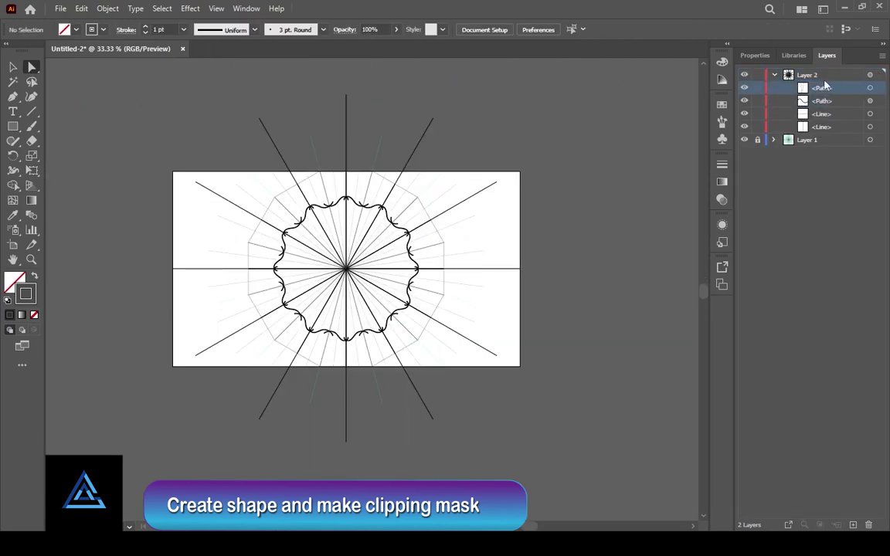
Make the triangle the clipping mask of Layer 2 and move the wavy path above it in the layer.
left_click(822, 77)
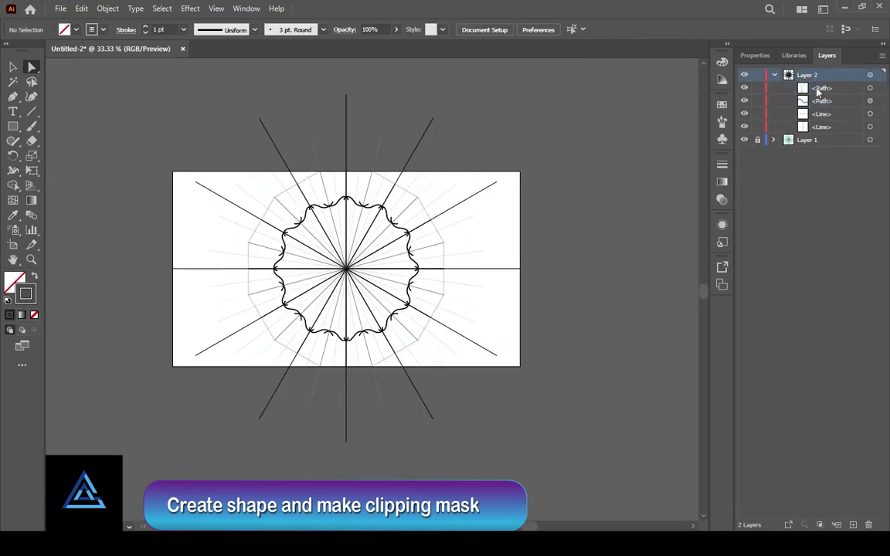
left_click(820, 525)
key("ctrl+equal")
key("ctrl+equal")
key("ctrl+equal")
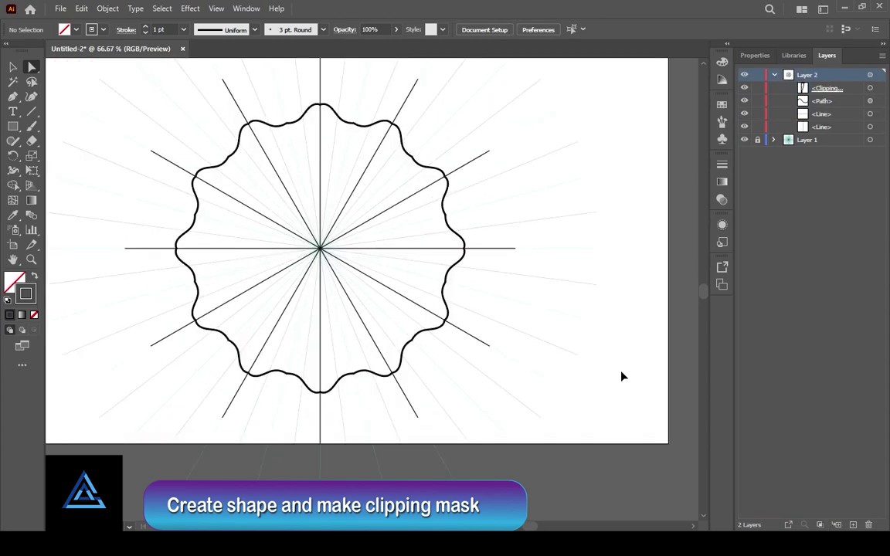
scroll(479, 353, "up", 4)
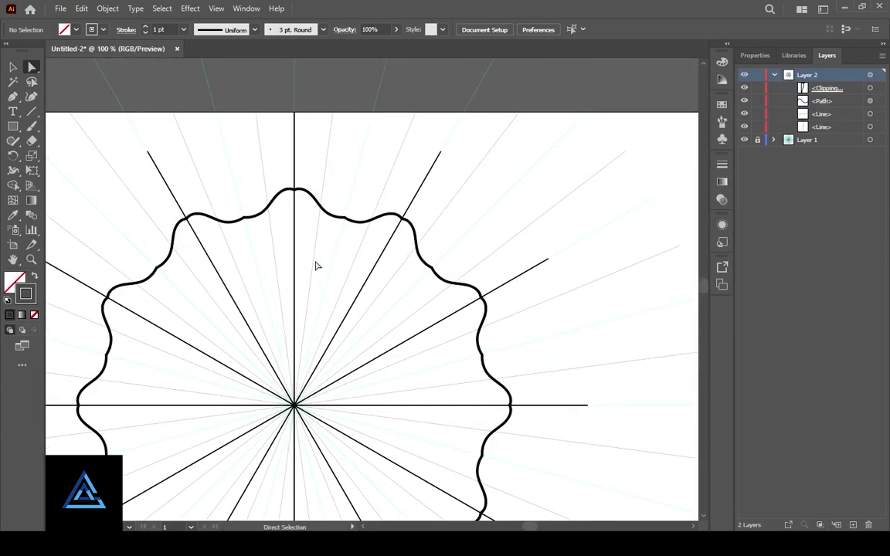
left_click_drag(815, 100, 811, 82)
left_click(774, 75)
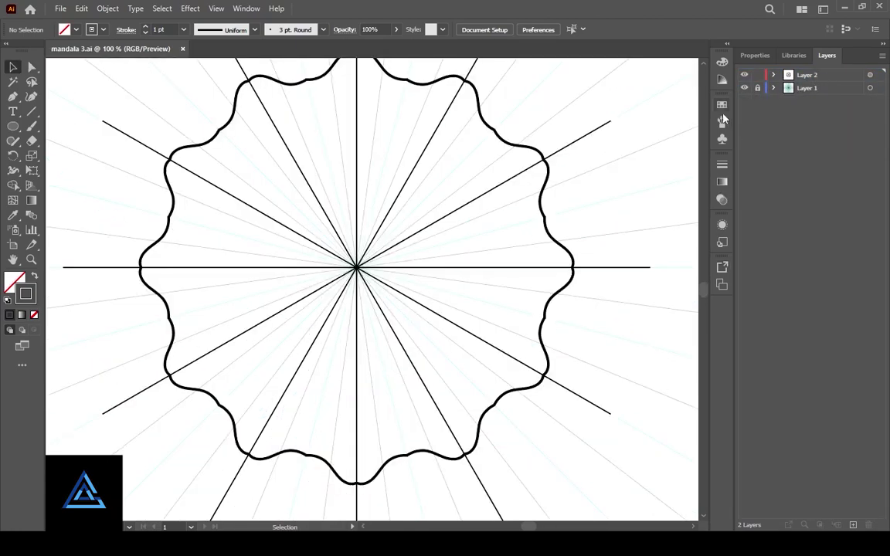
Load the user-defined brush library "brushes for mandala art" and place it enlarged beside the canvas.
left_click(723, 120)
left_click(571, 474)
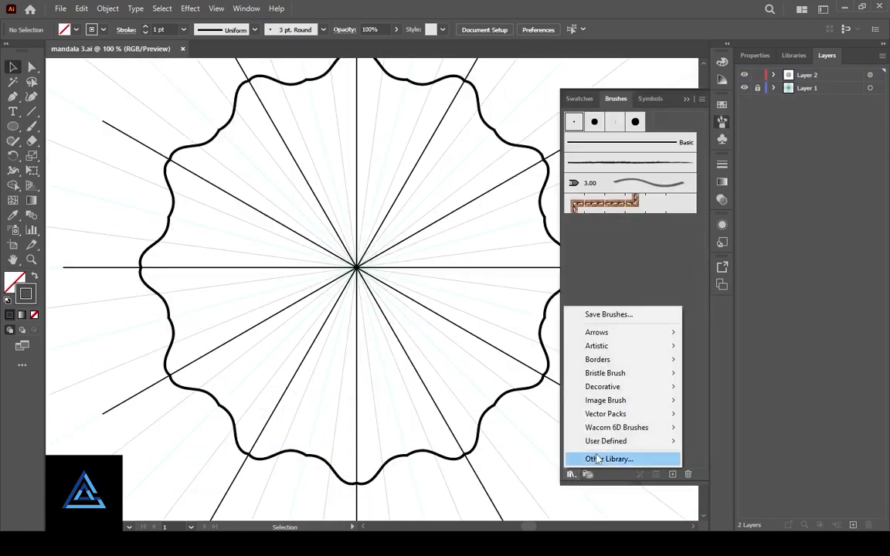
mouse_move(634, 442)
left_click(743, 442)
left_click(686, 100)
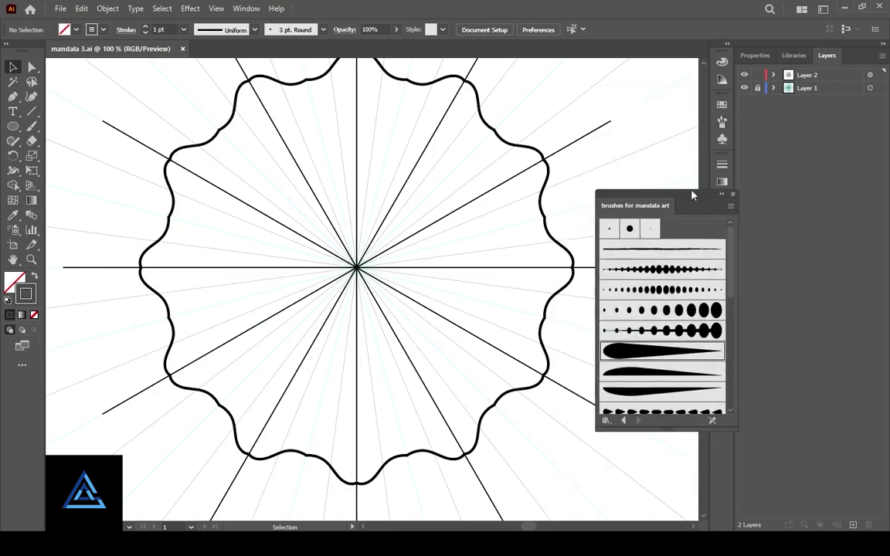
mouse_move(691, 194)
left_mouse_down()
mouse_move(682, 53)
mouse_move(657, 48)
left_mouse_up()
left_click_drag(654, 281, 669, 525)
Paint a small arc from the vertical guide near the pattern centre with a 0.25 pt, 3 pt. Round Paintbrush stroke, forming a closed scalloped ring.
scroll(654, 366, "down", 3)
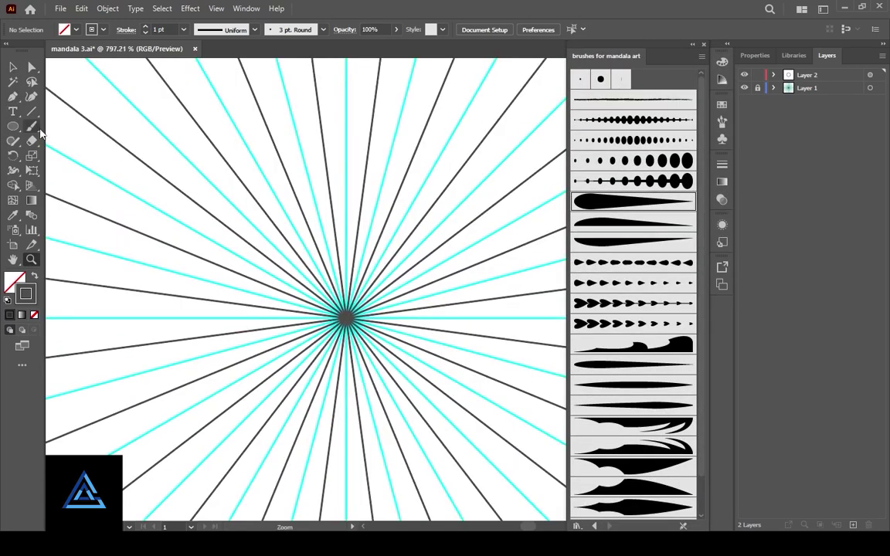
left_click(31, 126)
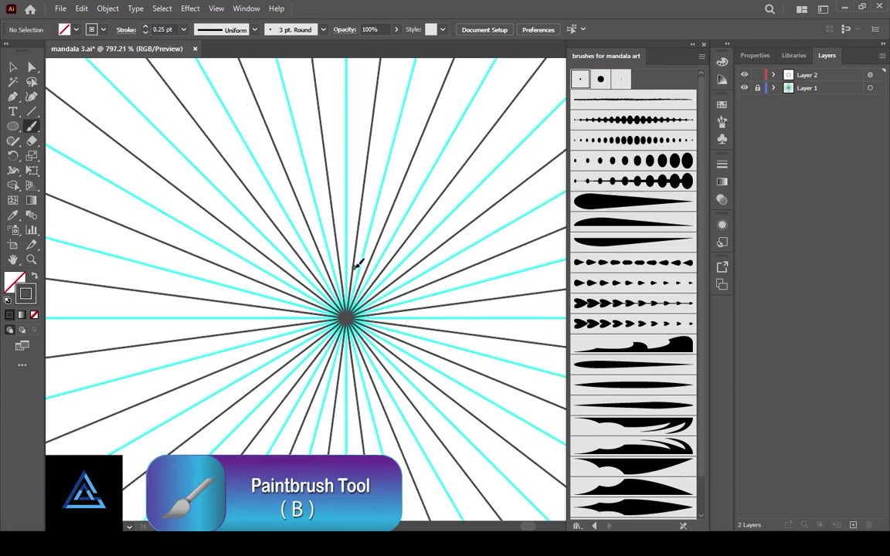
left_click_drag(353, 267, 365, 280)
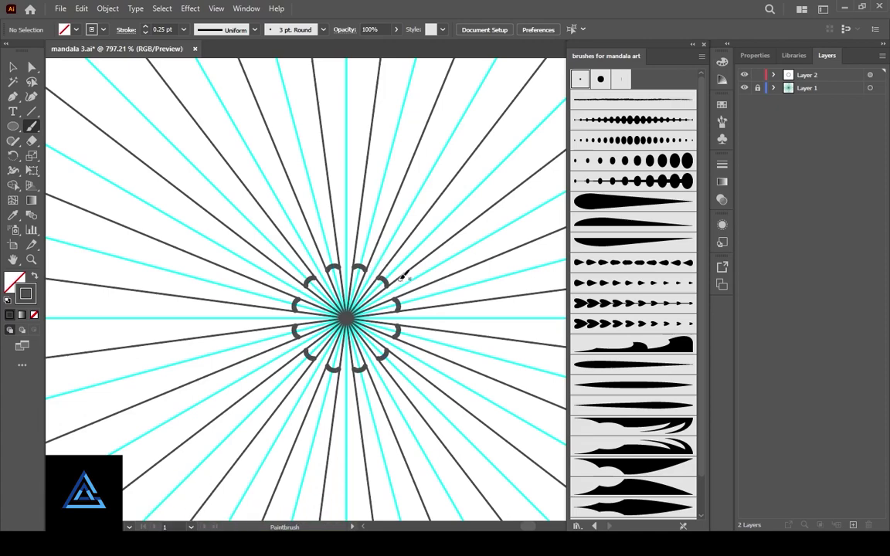
scroll(402, 285, "up", 3)
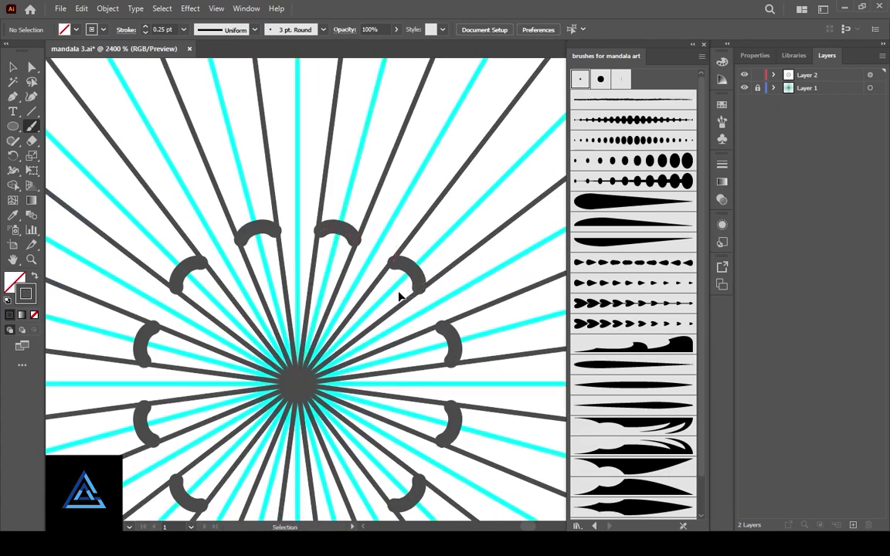
key("ctrl+z")
left_click_drag(298, 238, 348, 255)
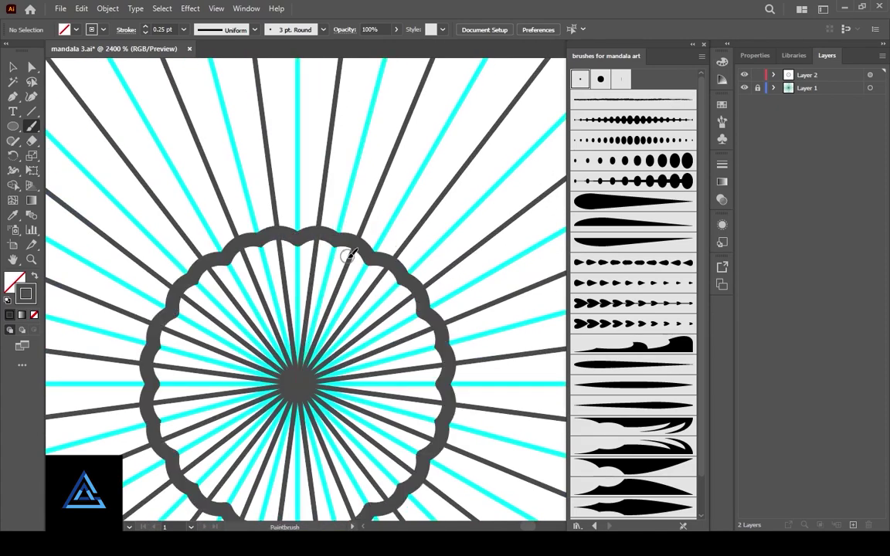
Paint two dots on the gray guide beside the vertical inside the scalloped ring, and apply the tapered art brush to the inner one.
left_click(313, 261)
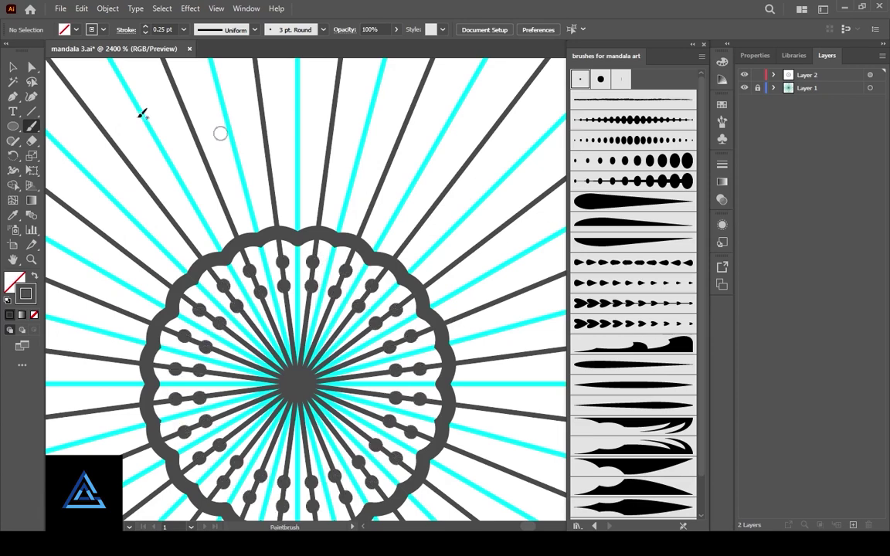
left_click(13, 67)
left_click(311, 285)
left_click(615, 201)
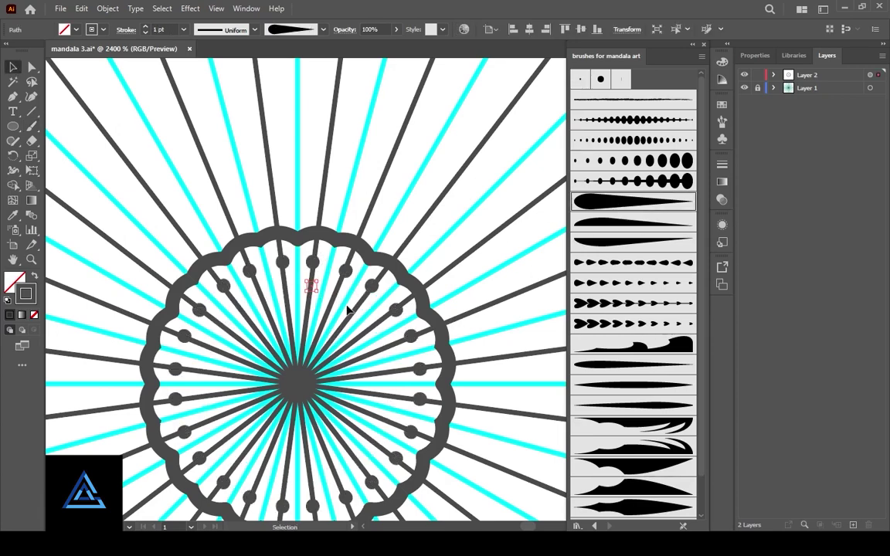
Paint a small dot on the vertical guide inside the scalloped ring with the 0.25 pt Paintbrush.
left_click(296, 274)
scroll(294, 308, "up", 5)
key("b")
scroll(308, 308, "down", 10)
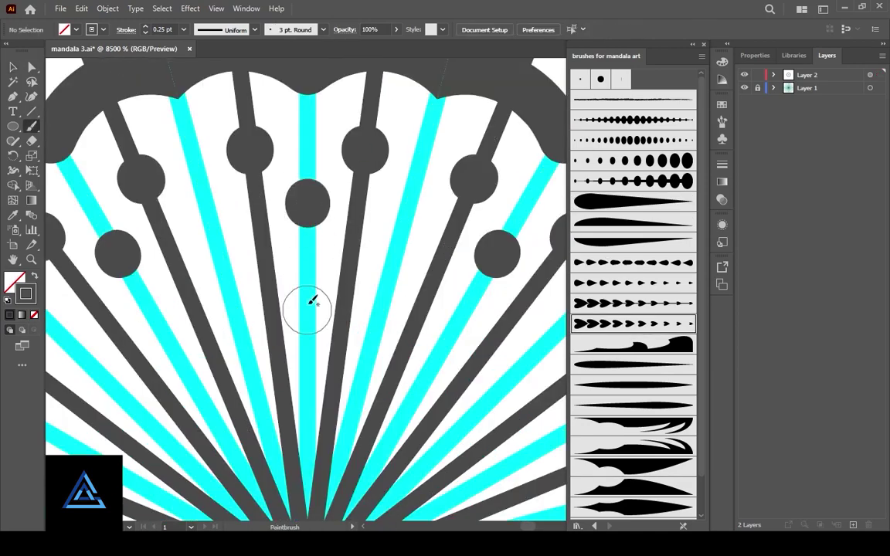
Paint a curve outside the dotted centre ring with the 3 pt. Round brush at a reduced stroke weight, forming a larger flower-shaped outline.
left_click(323, 29)
left_click(368, 279)
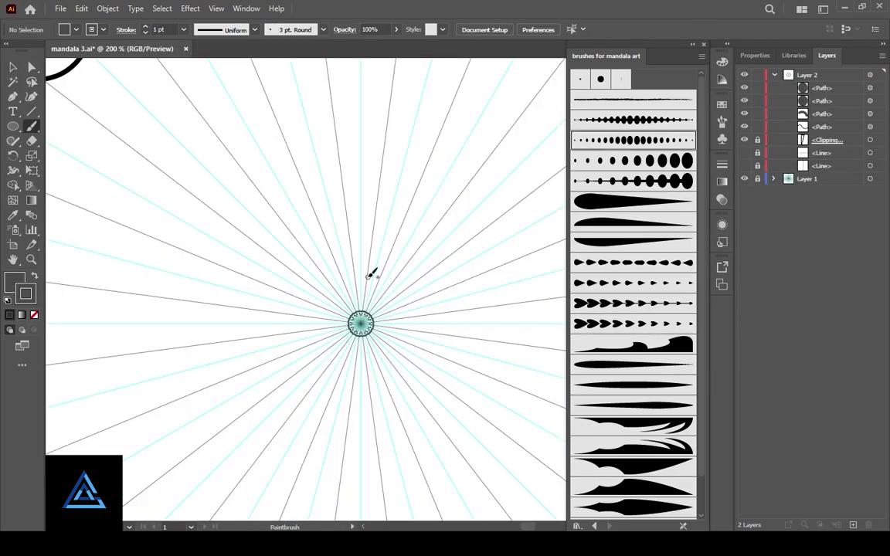
left_click_drag(369, 278, 381, 257)
key("ctrl+z")
left_click(145, 34)
left_click(145, 34)
left_click_drag(365, 289, 401, 286)
Paint a 0.25 pt curve from the vertical guide down to the flower outline, forming pointed petals around it.
key("ctrl+equal")
key("ctrl+equal")
key("ctrl+equal")
left_click_drag(459, 247, 333, 144)
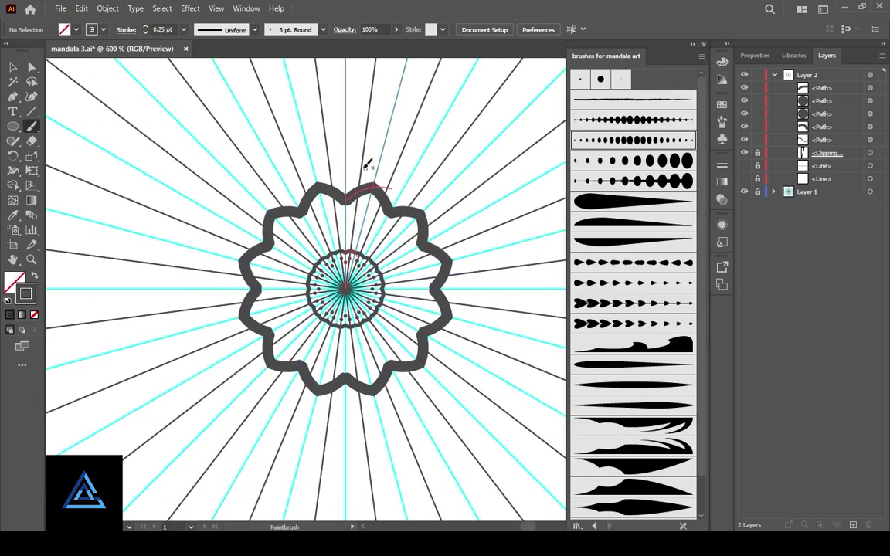
left_click_drag(369, 180, 370, 181)
key("ctrl+z")
left_click_drag(347, 145, 371, 184)
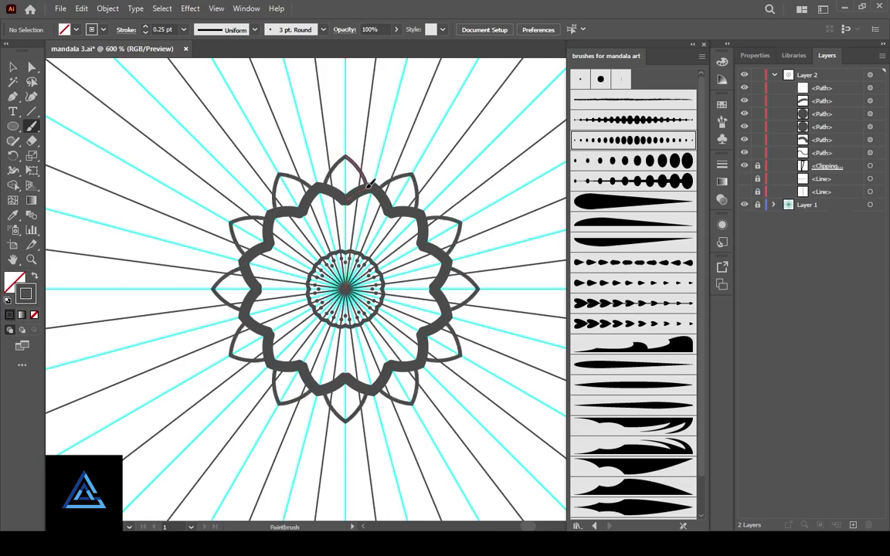
Paint a dot on the vertical guide inside the top petal with the 3 pt. Round brush at 1 pt.
left_click(633, 202)
key("ctrl+equal")
key("ctrl+equal")
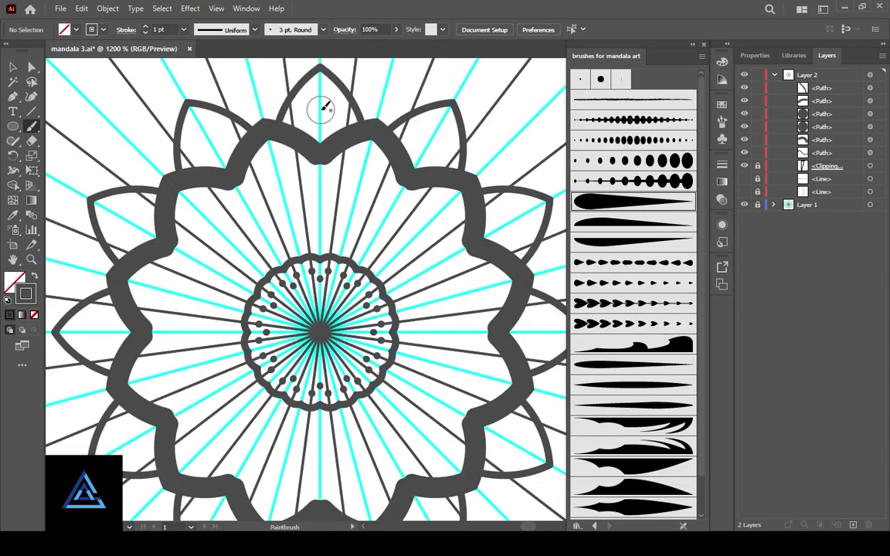
left_click(320, 109)
Paint neighbouring 0.25 pt arches between the dotted centre ring and the flower outline, forming a ring of arches.
left_click_drag(324, 182, 362, 184)
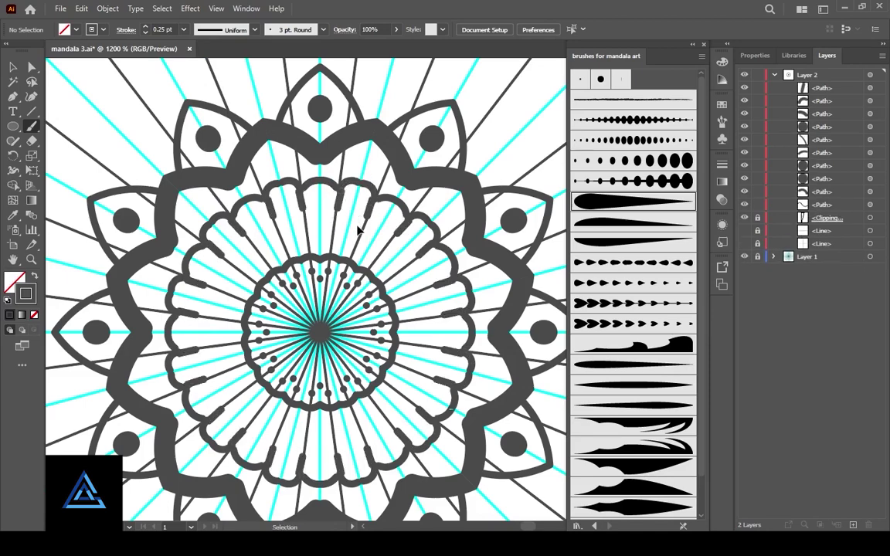
key("ctrl+equal")
key("ctrl+equal")
key("ctrl+z")
mouse_move(233, 94)
left_mouse_down()
mouse_move(276, 76)
mouse_move(308, 95)
left_mouse_up()
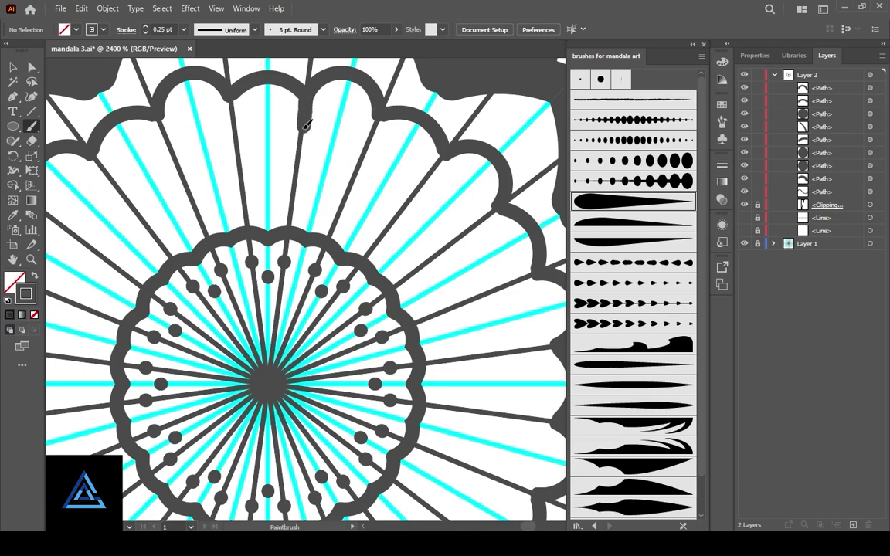
Paint a short connecting line and lower arcs beneath the arches, closing them into a linked chain.
mouse_move(312, 125)
left_mouse_down()
mouse_move(339, 115)
mouse_move(308, 134)
mouse_move(311, 123)
mouse_move(367, 148)
left_mouse_up()
left_click_drag(254, 163, 266, 132)
left_click_drag(248, 100, 318, 97)
key("ctrl+z")
key("ctrl+z")
left_click_drag(247, 99, 315, 99)
Set the Paintbrush stroke colour to black.
left_click_drag(297, 371, 338, 158)
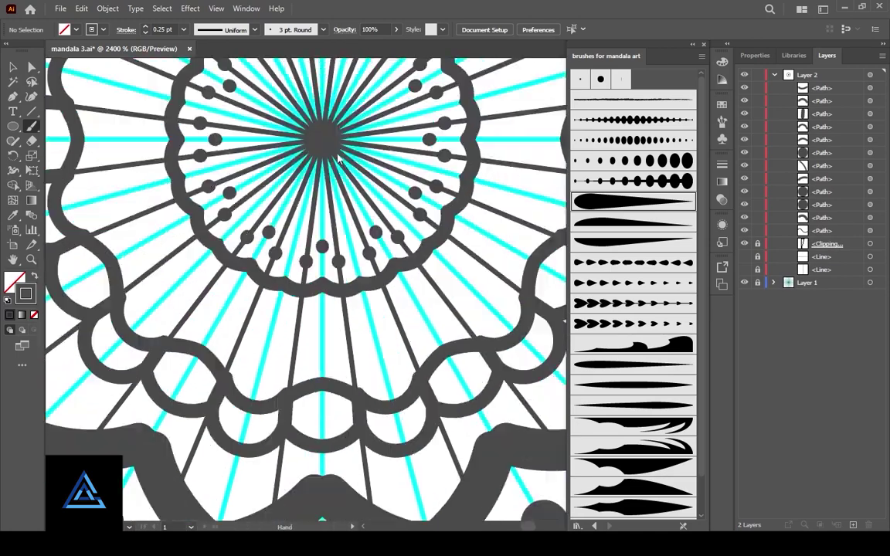
key("ctrl+minus")
key("ctrl+minus")
double_click(31, 296)
left_click_drag(474, 308, 457, 337)
left_click(758, 171)
Paint a black dot in the lens-shaped link on the vertical guide with the 3 pt. Round brush at 0.75 pt.
left_click_drag(412, 109, 404, 170)
left_click(353, 171)
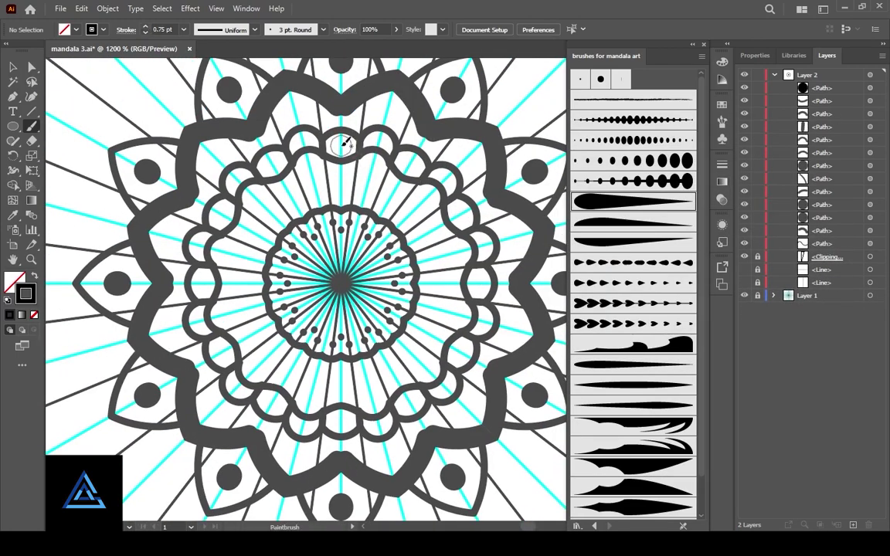
left_click(340, 145)
left_click(323, 29)
left_click(213, 57)
left_click(195, 52)
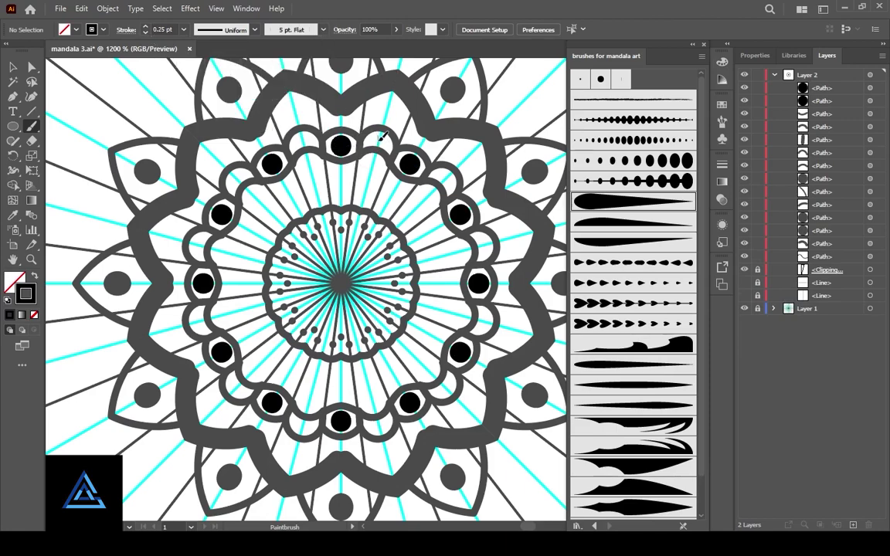
scroll(382, 136, "up", 3)
left_click(409, 150)
key("ctrl+z")
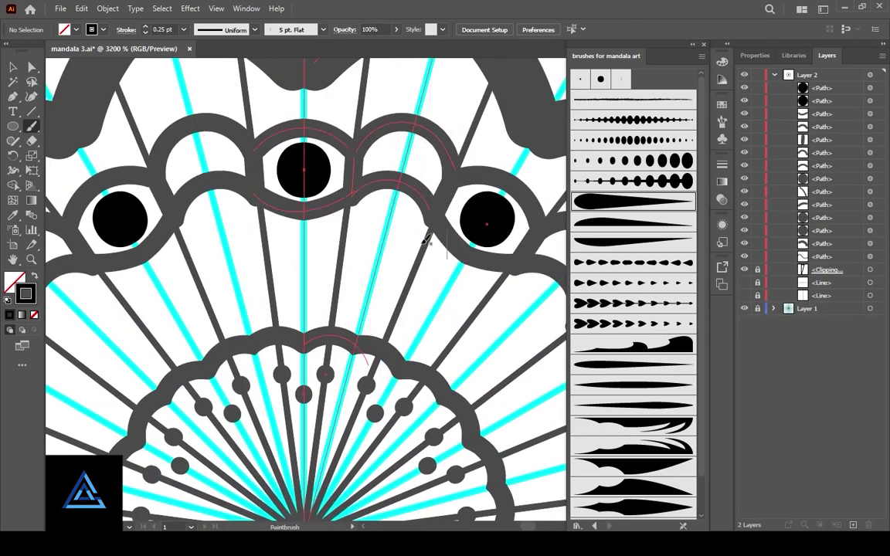
Paint a small black dot inside the arch beside the top lens with the 3 pt. Round brush at 0.25 pt.
left_click(323, 29)
left_click(195, 55)
left_click(408, 151)
Recolour the strokes of the pointed petal, its dot and the thick flower outline black.
scroll(380, 229, "down", 5)
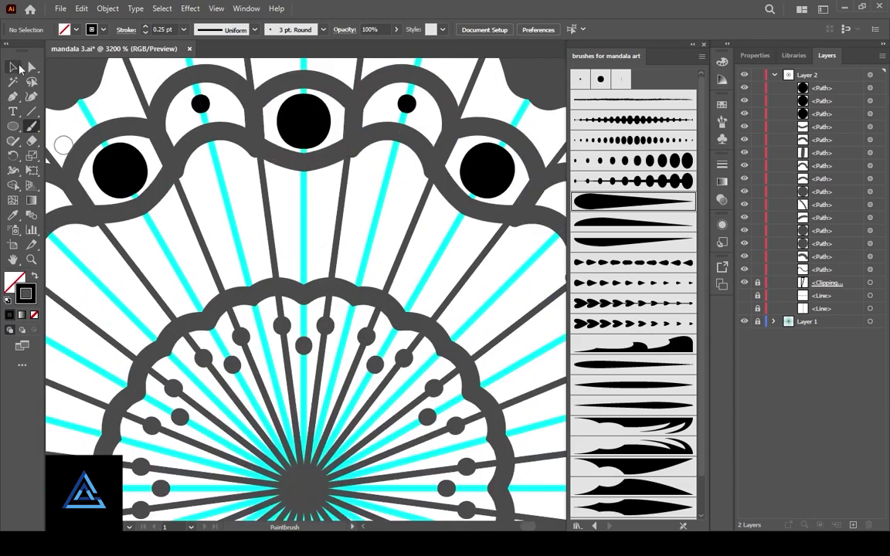
scroll(370, 155, "down", 1)
key("v")
left_click(369, 100)
left_click(93, 30)
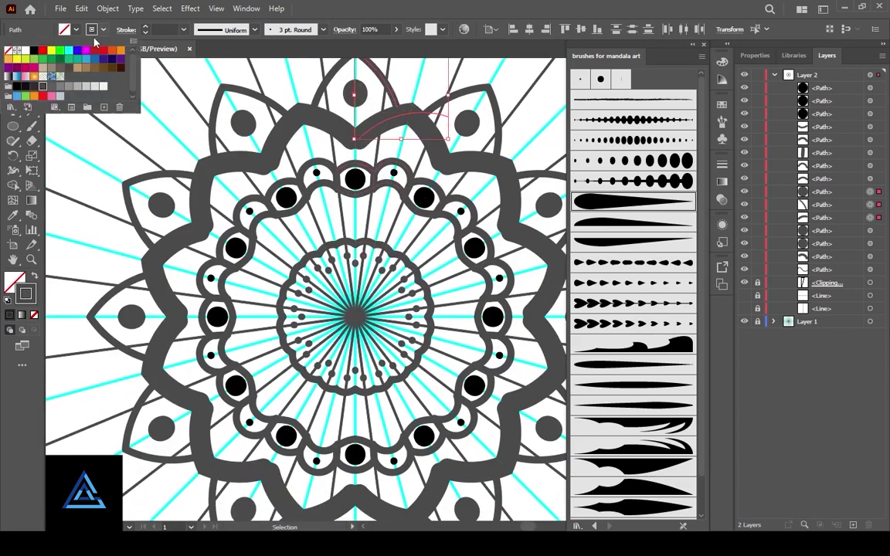
left_click(34, 51)
Recolour the strokes of the chain's lens arcs, neighbouring arches and short connecting line black.
left_click(355, 178)
left_click(92, 30)
left_click(34, 51)
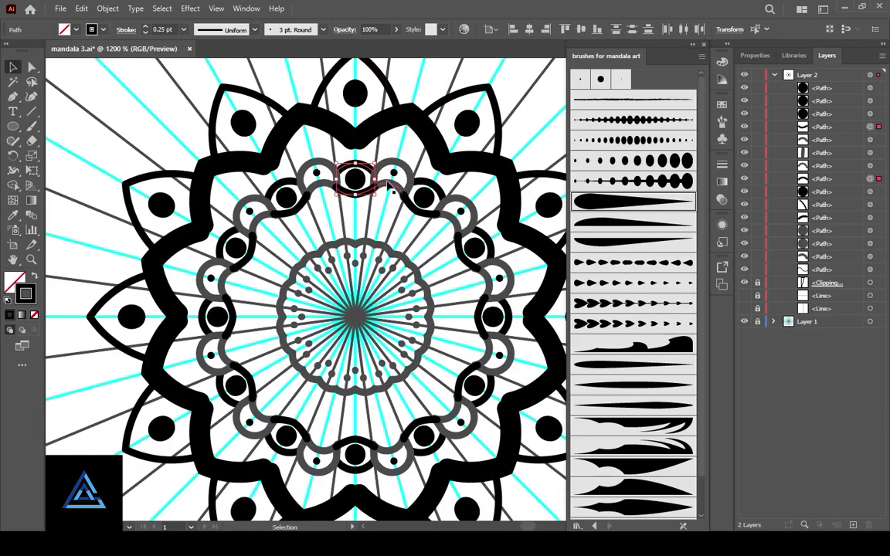
left_click(390, 164)
left_click(389, 185, "shift")
left_click(103, 30)
left_click(34, 51)
left_click(336, 182)
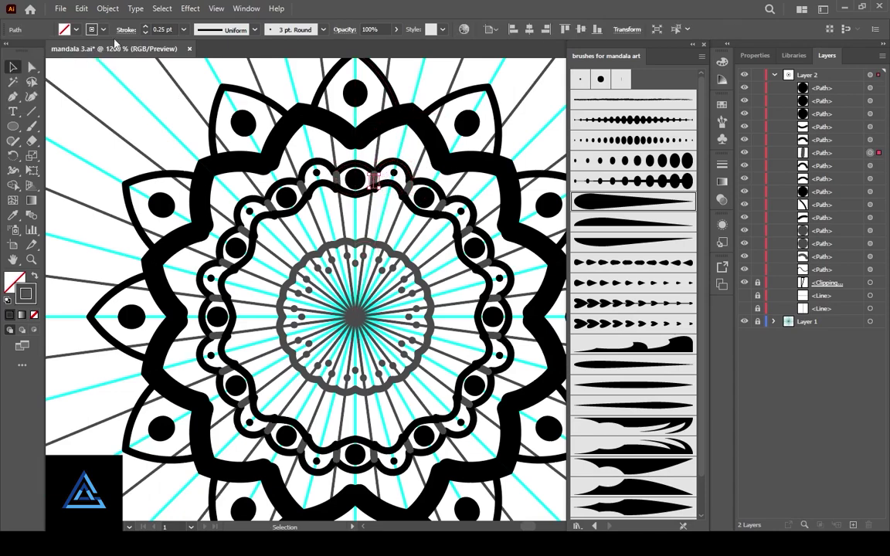
left_click(103, 30)
left_click(34, 51)
Recolour the strokes of the central scalloped ring and the dots inside it black.
left_click(359, 244)
left_click(103, 29)
left_click(34, 51)
double_click(357, 258)
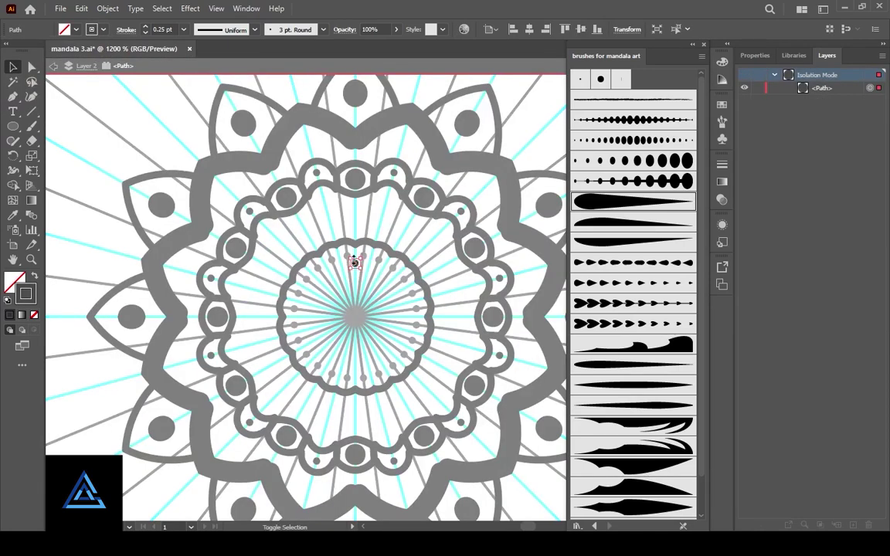
key("Escape")
left_click(371, 248)
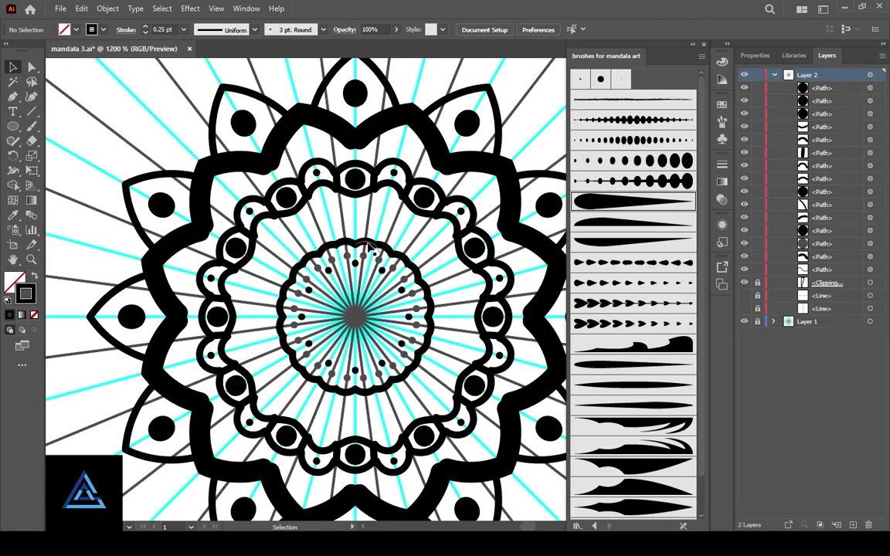
left_click(363, 255)
left_click(103, 30)
left_click(34, 51)
Paint two concentric black 0.25 pt arcs in the gap between neighbouring pointed petals with the Paintbrush.
left_click(361, 218)
scroll(406, 246, "down", 1)
scroll(406, 246, "up", 2)
left_click(32, 127)
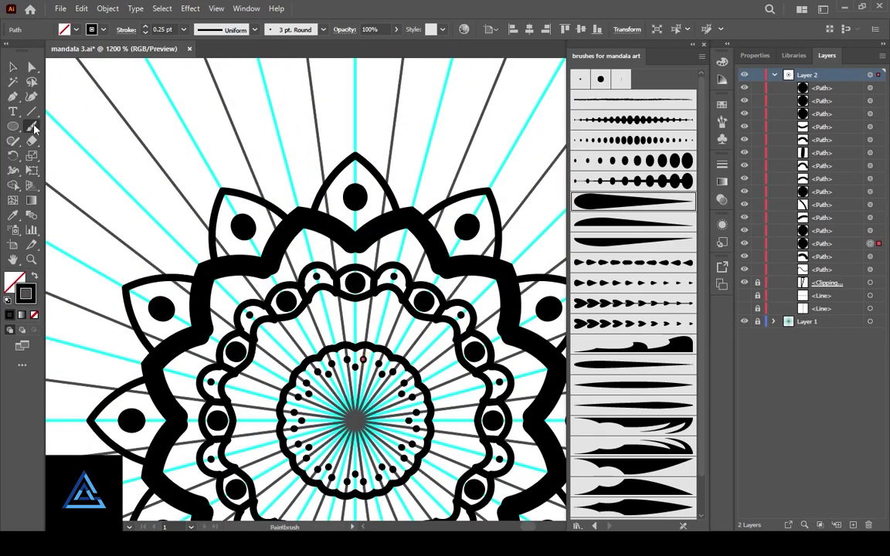
left_click_drag(322, 177, 324, 179)
mouse_move(435, 164)
left_mouse_down()
mouse_move(463, 189)
mouse_move(392, 147)
mouse_move(445, 157)
mouse_move(487, 189)
left_mouse_up()
key("ctrl+z")
Paint a 0.25 pt slanted line from the vertical guide down to the outer arcs, forming larger pointed petals behind the inner ones.
scroll(364, 188, "down", 2)
scroll(377, 132, "up", 5)
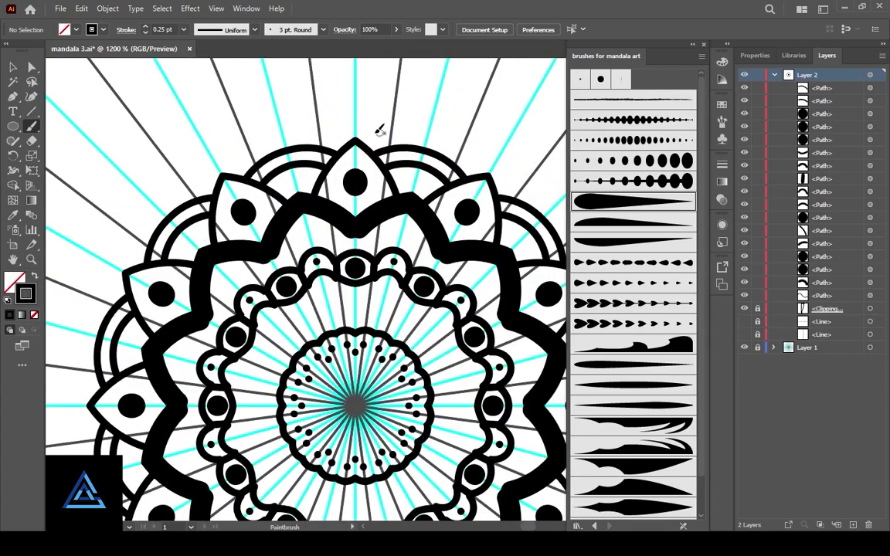
mouse_move(322, 295)
left_mouse_down()
mouse_move(359, 228)
mouse_move(439, 305)
left_mouse_up()
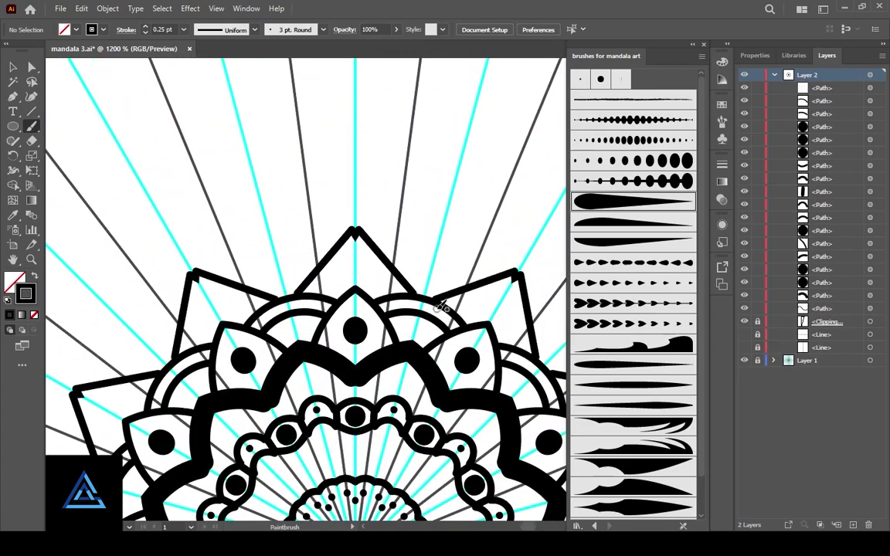
Undo the slanted petal line and paint an S-curved one from the vertical guide down to the outer arcs.
key("ctrl+z")
mouse_move(355, 205)
left_mouse_down()
mouse_move(430, 246)
mouse_move(426, 301)
left_mouse_up()
key("v")
left_click(358, 209)
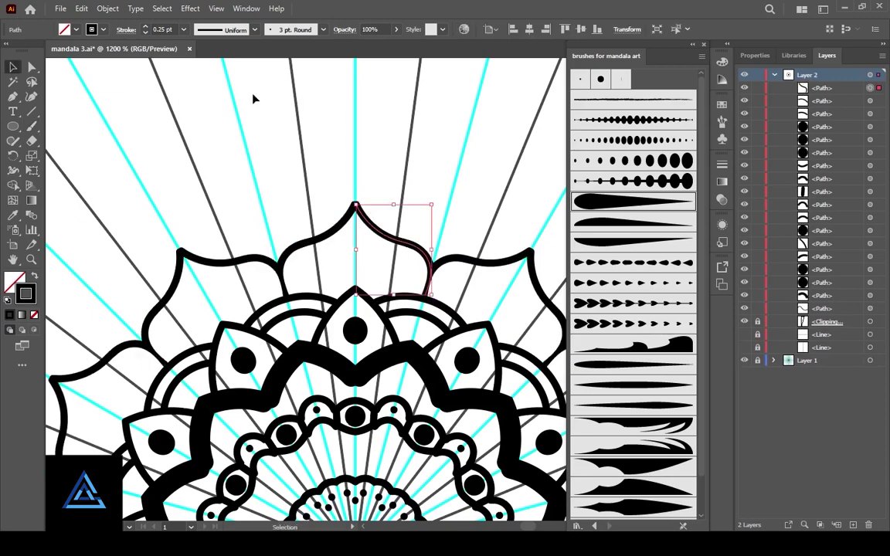
Apply the lens-shaped width profile and Basic brush to the curved petal line and thicken its stroke.
left_click(145, 27)
left_click(224, 30)
left_click(260, 70)
left_click(292, 30)
left_click(279, 79)
left_click(145, 27)
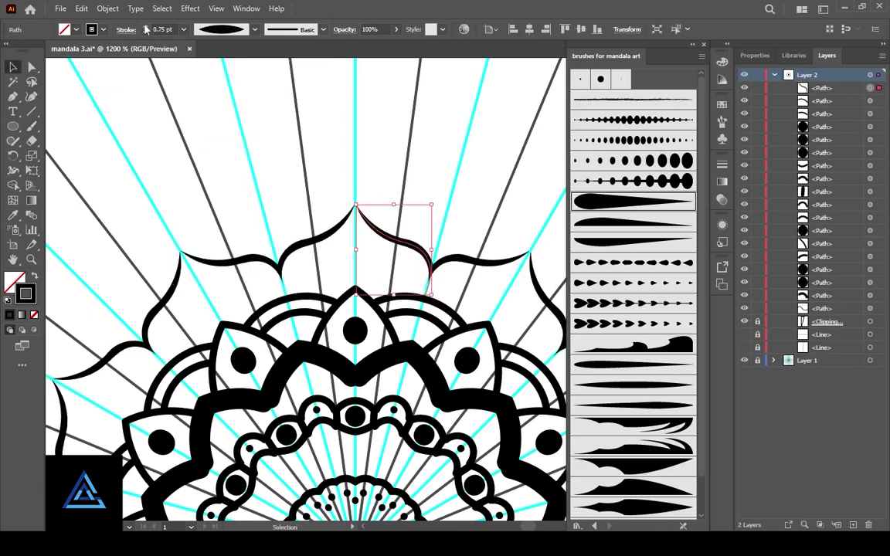
left_click(145, 27)
left_click(145, 33)
left_click(411, 218)
Paint a tapered art-brush stroke along the vertical guide inside the large petal to form a black heart shape.
scroll(340, 232, "up", 1)
key("b")
left_click(635, 242)
mouse_move(361, 212)
left_mouse_down()
mouse_move(369, 130)
mouse_move(369, 224)
left_mouse_up()
left_click(145, 32)
Reduce the heart stroke's weight and keep the one-sided tapered art brush applied to it.
left_click(12, 67)
left_click(375, 197)
left_click(145, 32)
left_click(145, 33)
left_click(146, 32)
left_click(403, 219)
left_click(393, 212)
left_click(627, 227)
left_click(620, 243)
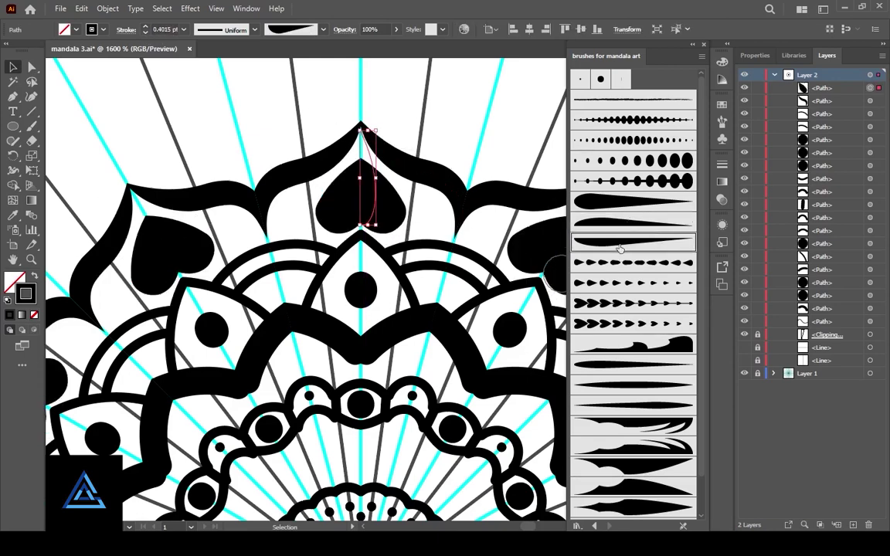
left_click(442, 232)
Paint a small curl beside the heart using the 3 pt. Round brush at a 0.25 pt stroke.
scroll(442, 232, "down", 3)
scroll(158, 197, "up", 5)
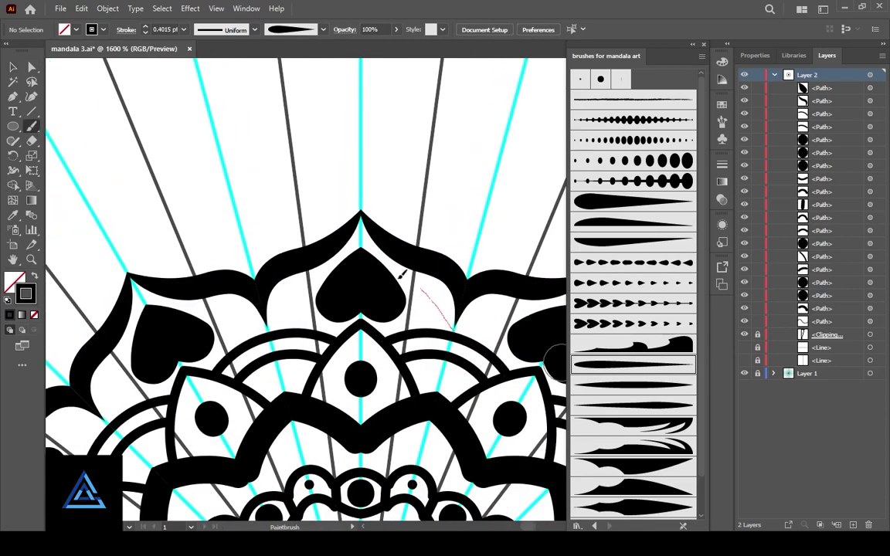
mouse_move(432, 283)
left_mouse_down()
mouse_move(453, 326)
mouse_move(410, 301)
left_mouse_up()
key("ctrl+z")
left_click(581, 80)
left_click(184, 30)
left_click(198, 43)
Paint a short 0.25 pt arc between the central scalloped ring and the eye chain, forming a second scalloped ring.
scroll(367, 252, "down", 5)
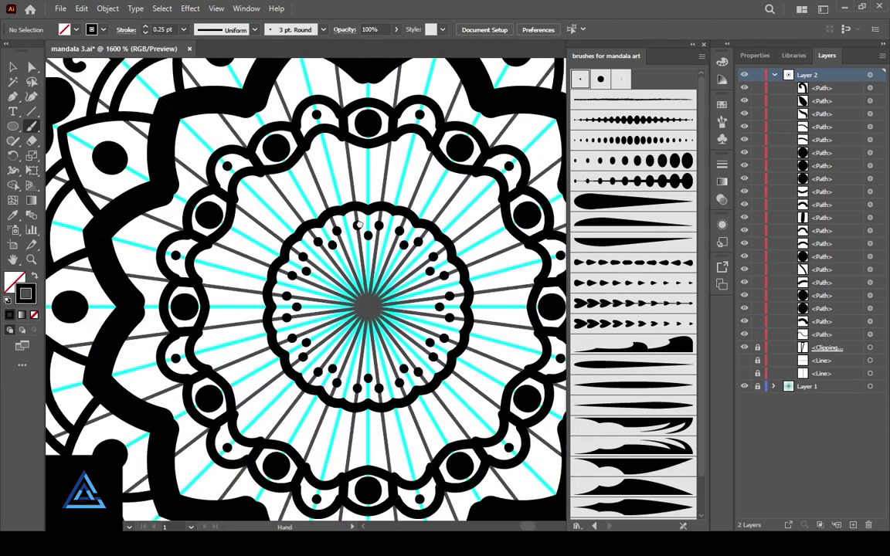
key("ctrl+z")
left_click_drag(374, 276, 413, 251)
key("ctrl+z")
key("ctrl+z")
mouse_move(373, 276)
left_mouse_down()
mouse_move(392, 253)
mouse_move(437, 313)
mouse_move(419, 267)
left_mouse_up()
scroll(420, 267, "down", 3)
key("ctrl+z")
key("ctrl+z")
left_click_drag(374, 132, 409, 127)
scroll(417, 258, "up", 3)
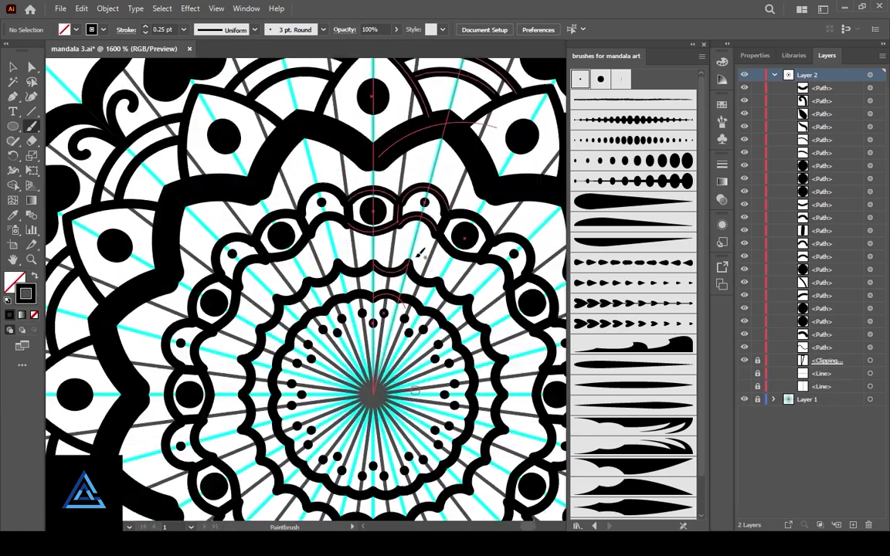
Paint a 1 pt stroke with the graduated-oval brush between the outer petals, forming pointed spikes of nested lines.
scroll(419, 255, "up", 5)
key("ctrl+minus")
key("ctrl+minus")
key("ctrl+minus")
scroll(420, 254, "down", 1)
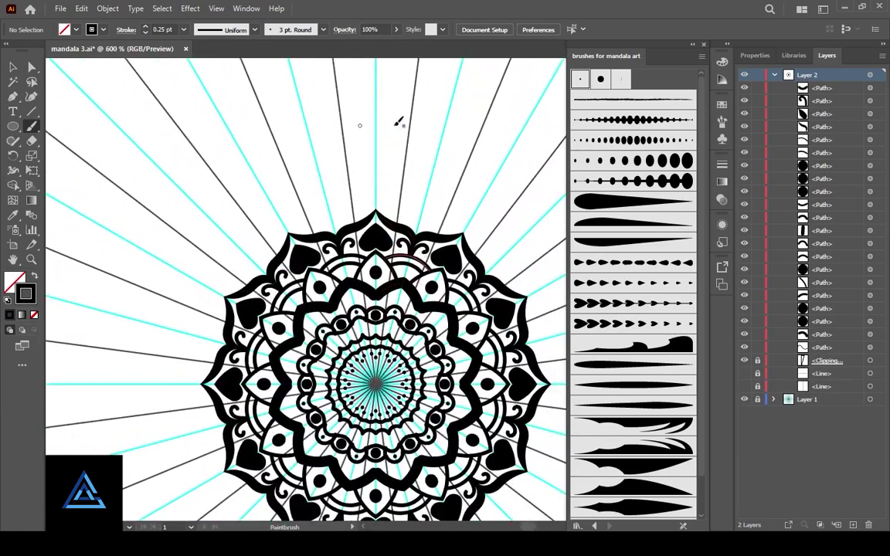
left_click(638, 161)
left_click_drag(376, 196, 377, 123)
key("ctrl+z")
key("ctrl+z")
mouse_move(377, 187)
left_mouse_down()
mouse_move(378, 145)
mouse_move(391, 146)
left_mouse_up()
key("ctrl+z")
mouse_move(387, 196)
left_mouse_down()
mouse_move(391, 165)
mouse_move(447, 179)
left_mouse_up()
key("ctrl+z")
scroll(397, 263, "down", 3)
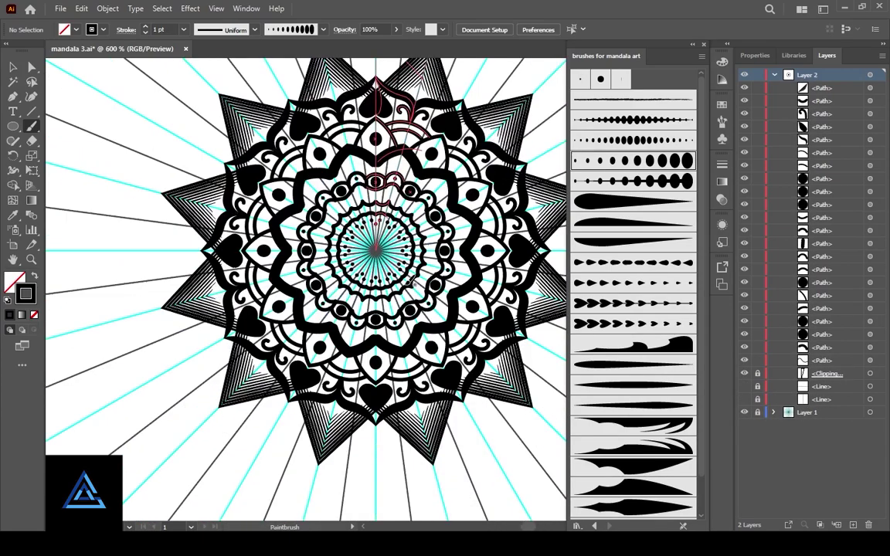
Paint a 0.25 pt stroke with the thorned wave art brush outside the spikes, forming a ring of thick arches.
scroll(398, 263, "up", 3)
key("ctrl+plus")
scroll(396, 263, "up", 3)
left_click_drag(395, 203, 401, 238)
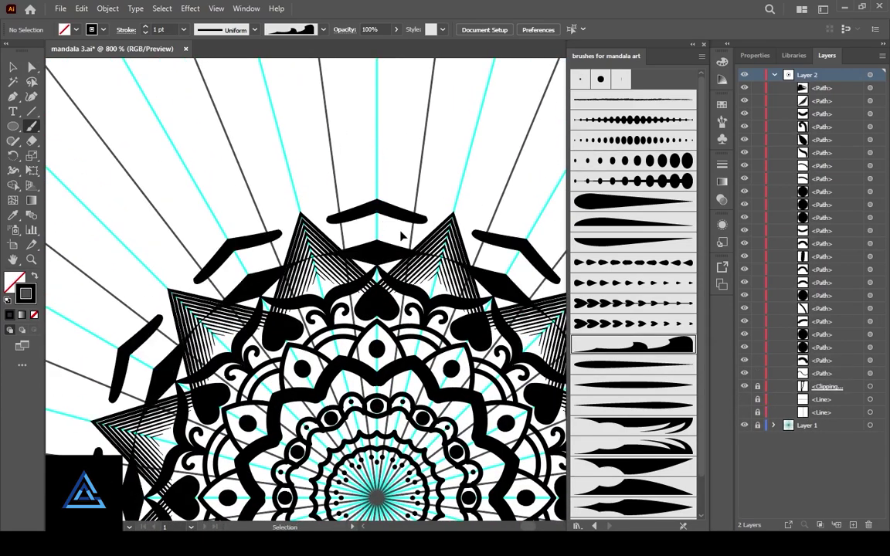
key("ctrl+z")
left_click_drag(377, 188, 378, 119)
left_click(146, 33)
left_click(146, 33)
left_click(146, 34)
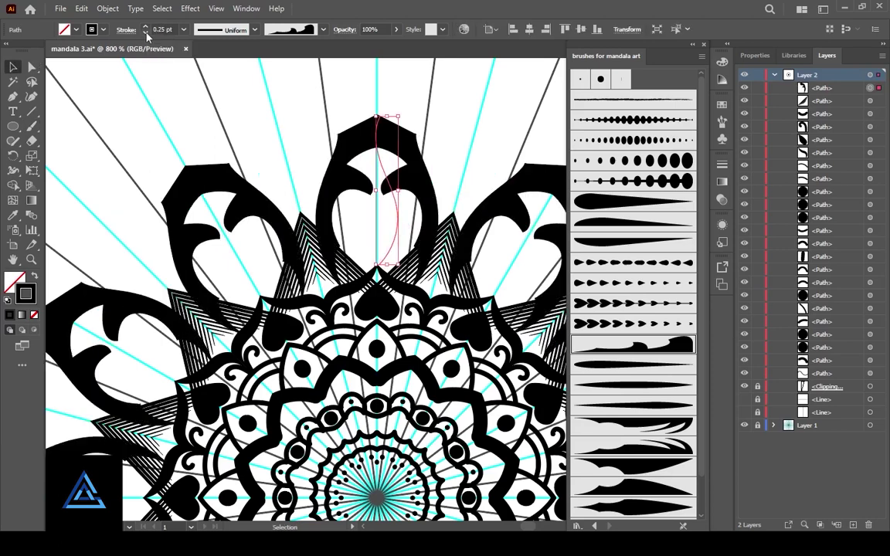
mouse_move(401, 116)
left_mouse_down()
mouse_move(397, 155)
mouse_move(427, 143)
mouse_move(423, 152)
mouse_move(446, 158)
mouse_move(463, 205)
mouse_move(464, 182)
mouse_move(452, 183)
mouse_move(501, 139)
mouse_move(441, 174)
mouse_move(433, 203)
mouse_move(404, 216)
mouse_move(394, 210)
left_mouse_up()
left_click(413, 222)
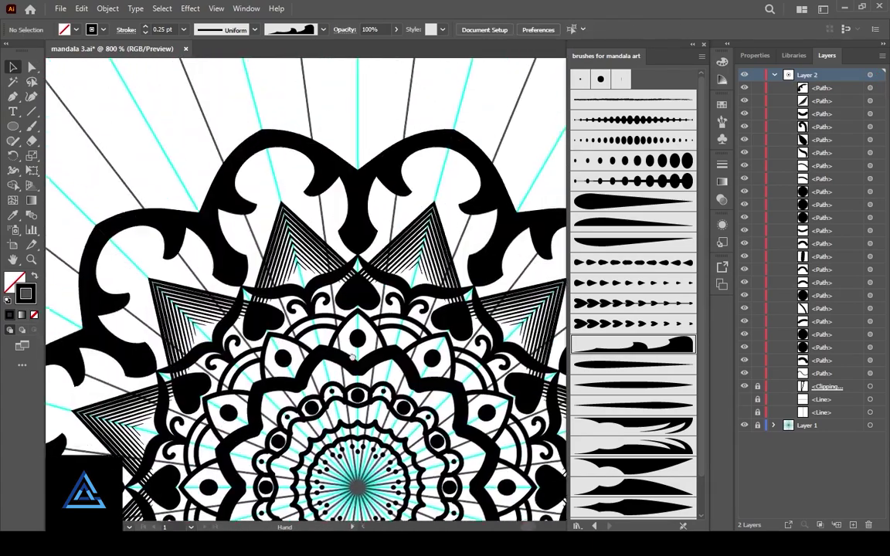
Paint a teardrop outline under the arch peak with the 3 pt. Round brush and swap it to a solid black fill.
left_click(323, 30)
scroll(263, 81, "up", 5)
left_click(214, 49)
left_click(324, 31)
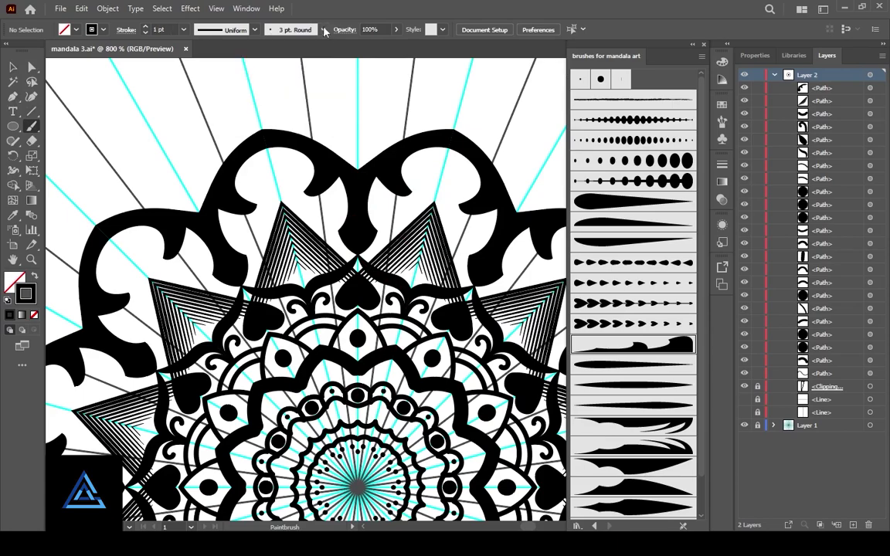
left_click_drag(449, 153, 440, 186)
key("v")
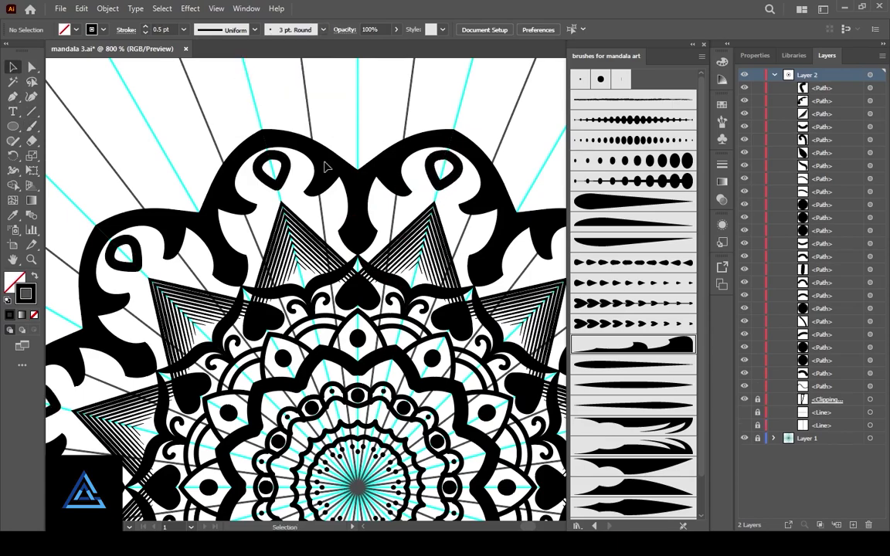
left_click(442, 179)
key("shift+x")
left_click(399, 215)
Paint a single round black dot on the guide between the spike and the thorned arch.
left_click_drag(393, 334, 343, 322)
scroll(436, 243, "up", 1)
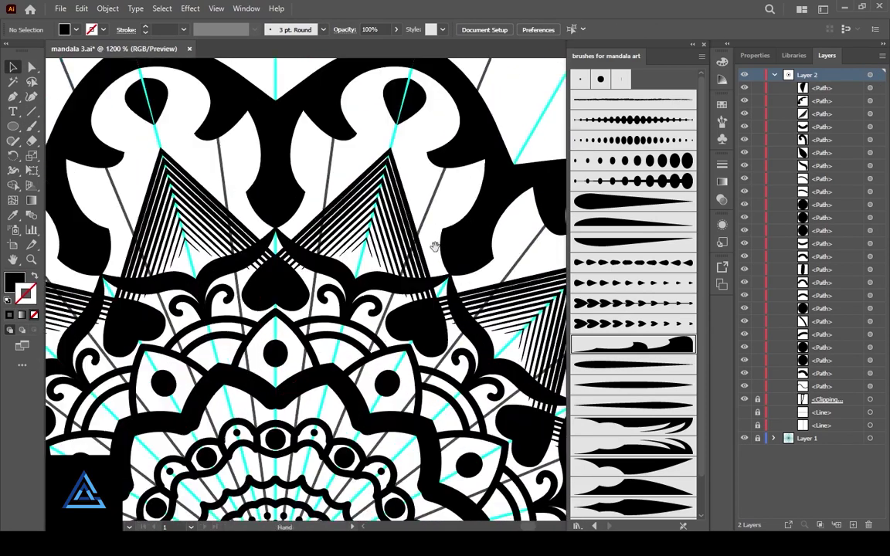
key("b")
key("ctrl+z")
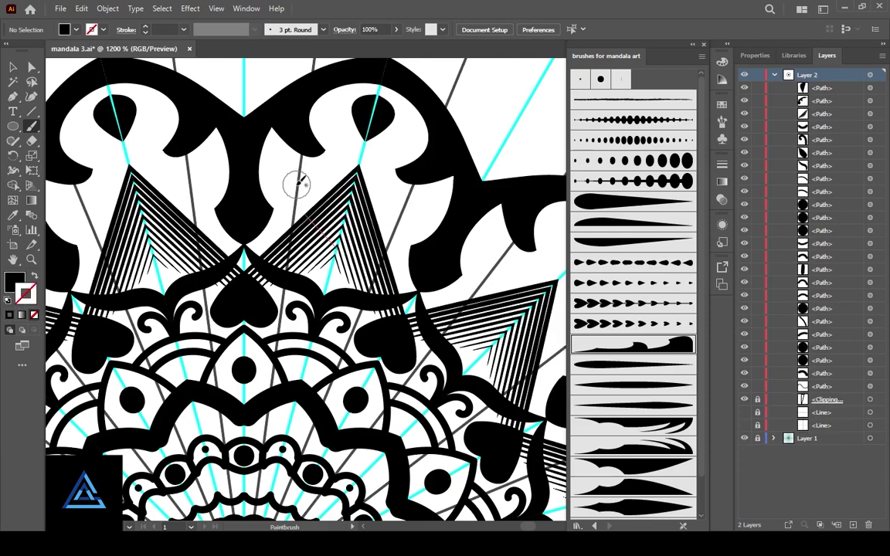
left_click(298, 185)
Paint an oval and a smaller leaf above it on the vertical guide outside the arches, both filled solid black.
scroll(298, 258, "up", 3)
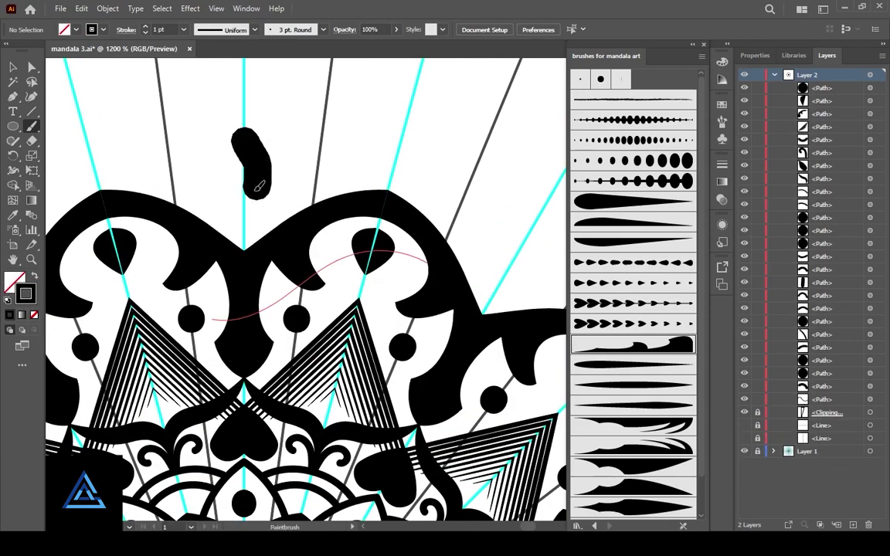
left_click_drag(259, 186, 259, 188)
scroll(262, 179, "up", 2)
left_click(13, 68)
left_click_drag(260, 123, 244, 185)
left_click(257, 133)
key("shift+x")
left_click(262, 172)
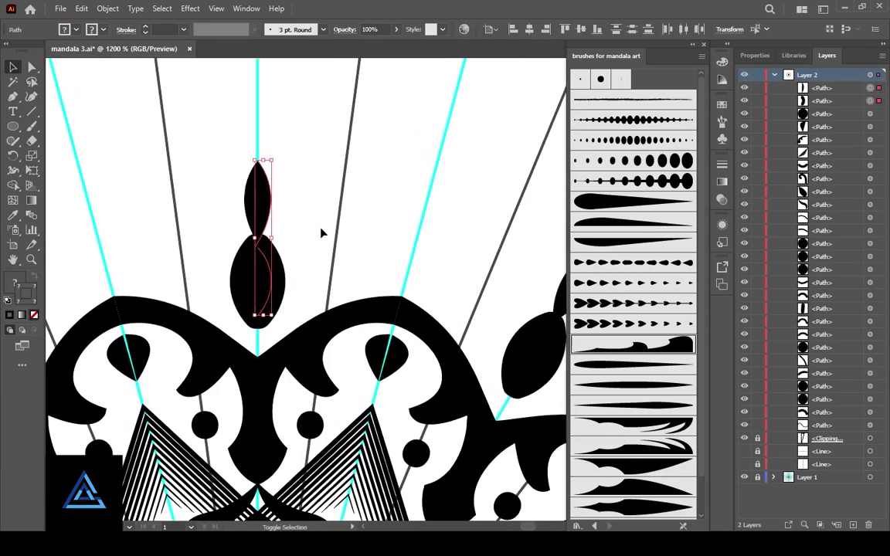
key("ctrl+minus")
key("ctrl+minus")
key("ctrl+minus")
left_click(359, 152)
scroll(317, 79, "down", 7)
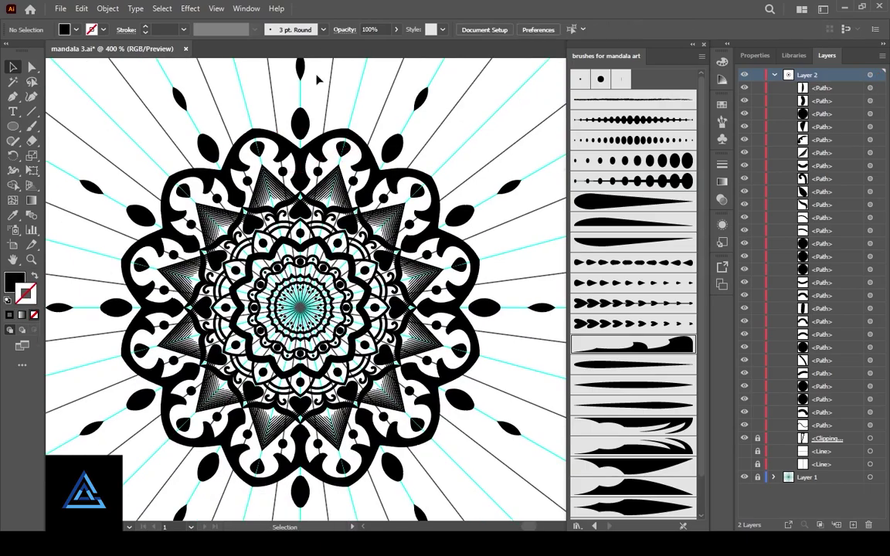
Paint a 0.5 pt curved line from the vertical guide above the leaf shapes, forming pointed outer petal outlines.
scroll(345, 151, "up", 8)
left_click(345, 152)
left_click_drag(344, 151, 333, 100)
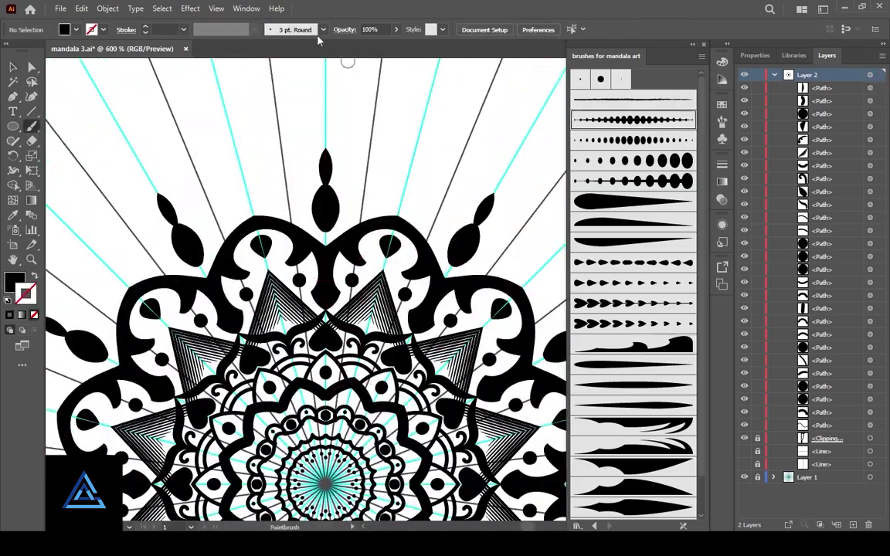
left_click(146, 34)
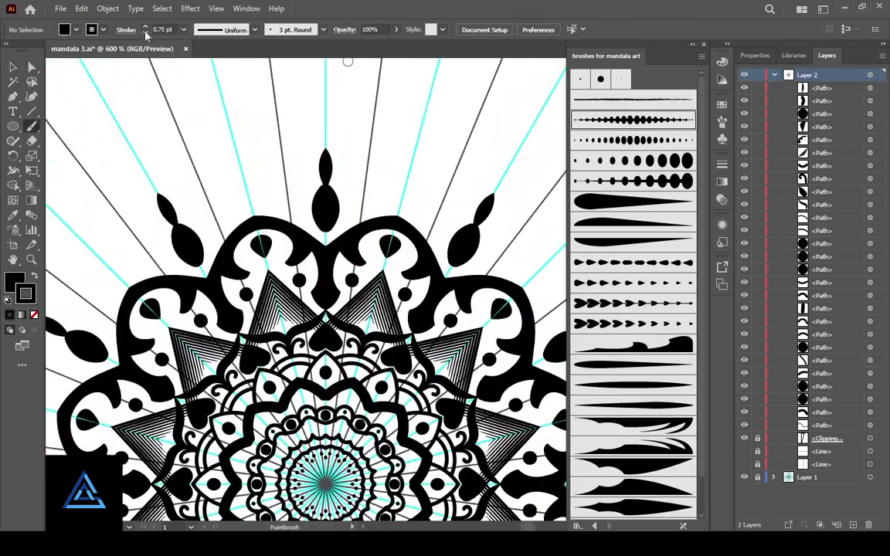
key("ctrl+z")
left_click_drag(324, 96, 375, 146)
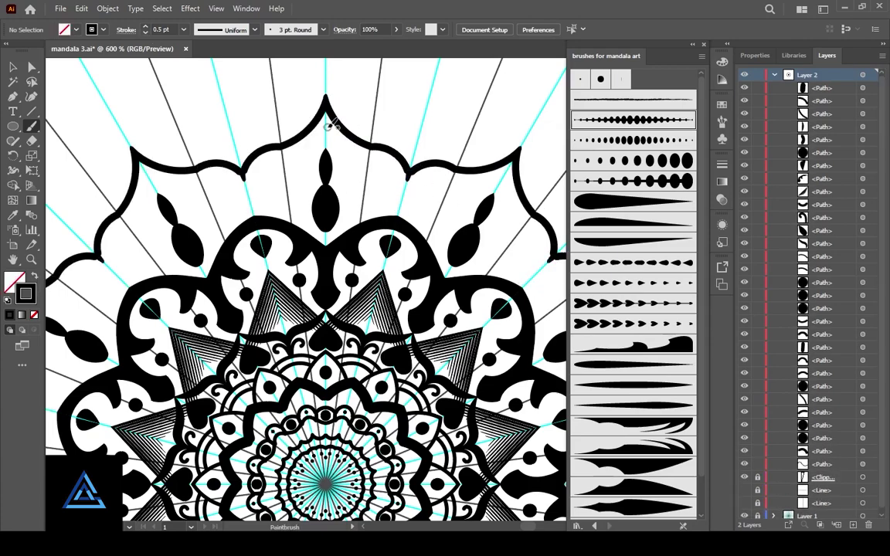
Paint further 0.5 pt strokes along the outer petal outline to build it up into a thick solid black band.
left_click_drag(400, 199, 448, 241)
scroll(327, 110, "up", 2)
left_click_drag(304, 145, 441, 228)
left_click_drag(307, 148, 455, 232)
left_click_drag(316, 112, 298, 101)
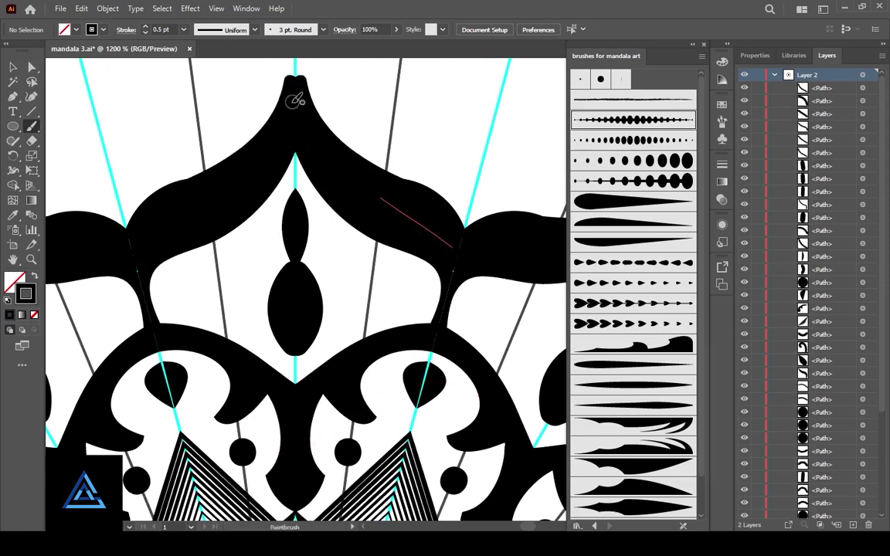
Copy the small leaf from inside the outer petal to its tip and nudge it down onto the point.
scroll(300, 88, "up", 1)
left_click(13, 67)
left_click_drag(294, 292, 295, 109)
scroll(365, 206, "up", 1)
key("Left")
key("Down")
key("Down")
key("Down")
key("Down")
key("Down")
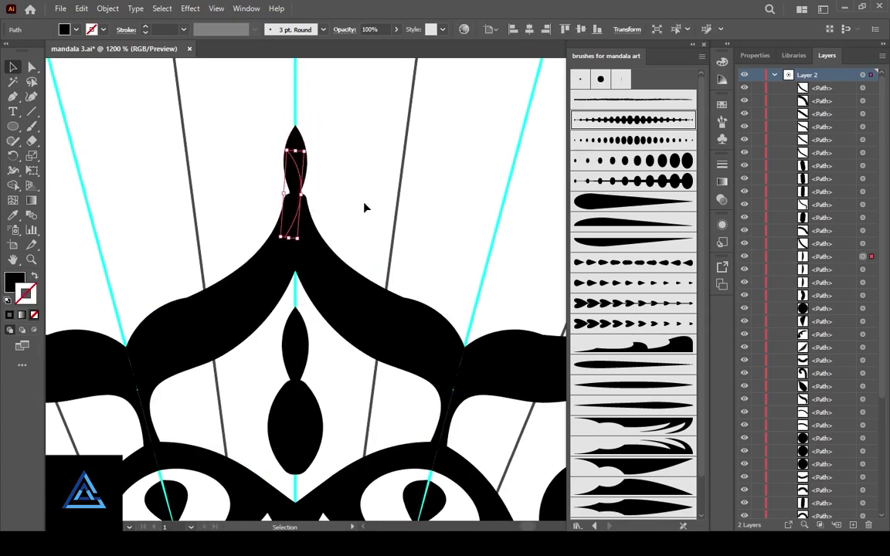
left_click(365, 205)
Pull the surplus leaf copy away from the outer petal's tip and delete it.
scroll(341, 145, "up", 2)
left_click(248, 179)
left_click_drag(264, 179, 265, 136)
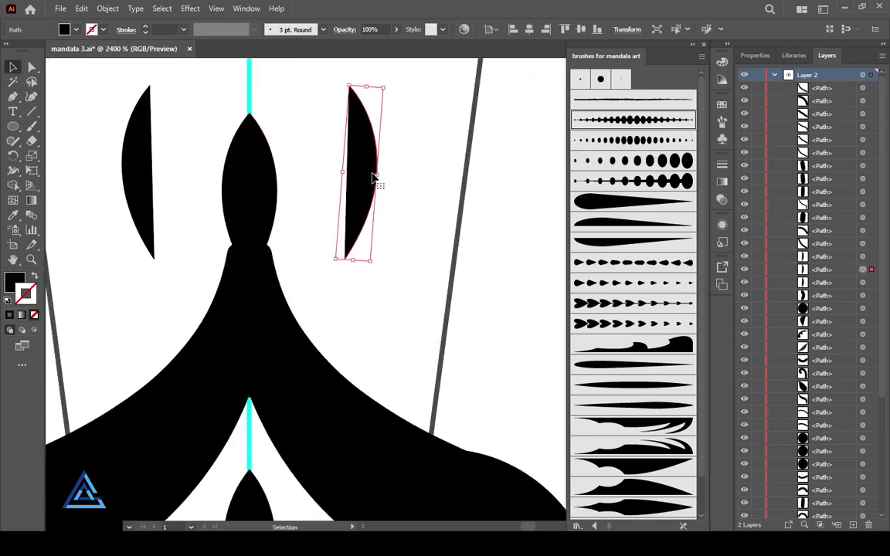
key("Delete")
Nudge the leaf shapes inside the outer petal to separate the small leaf from the oval beneath it.
scroll(373, 232, "down", 5)
left_click(286, 378)
key("Left")
scroll(324, 417, "up", 2)
left_click(267, 371)
key("Up")
scroll(282, 380, "down", 3)
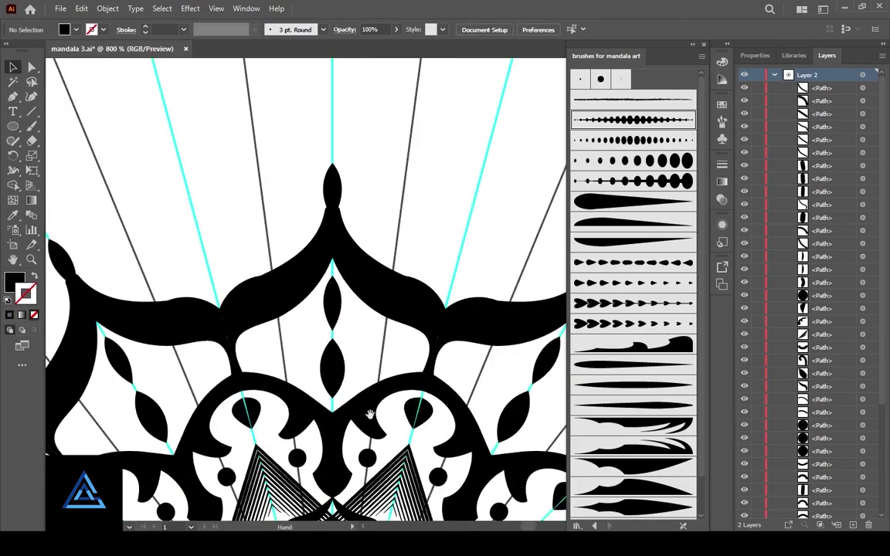
Paint a white 0.25 pt stroke with the graduated-dots brush along the middle of the thick outer petal band.
left_click_drag(370, 415, 346, 314)
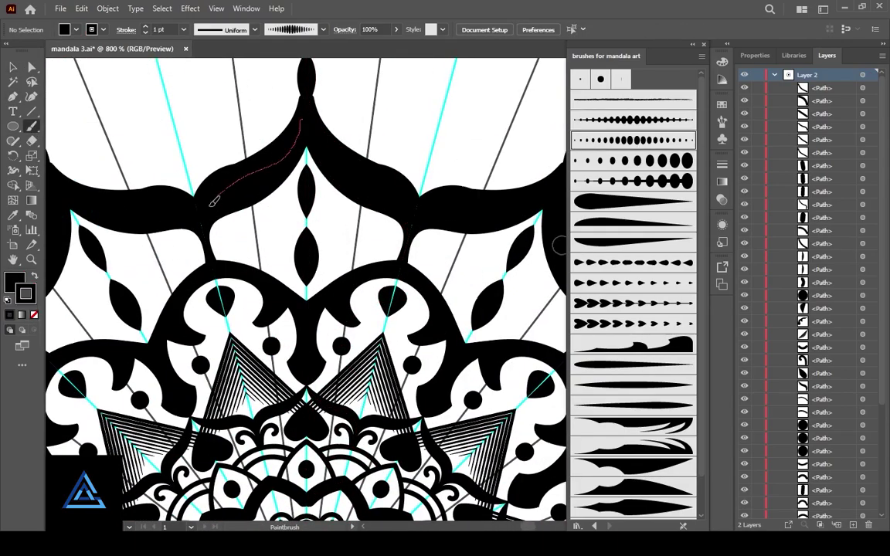
left_click(236, 201)
left_click(103, 29)
left_click(26, 51)
left_click(145, 31)
left_click(145, 30)
left_click(145, 31)
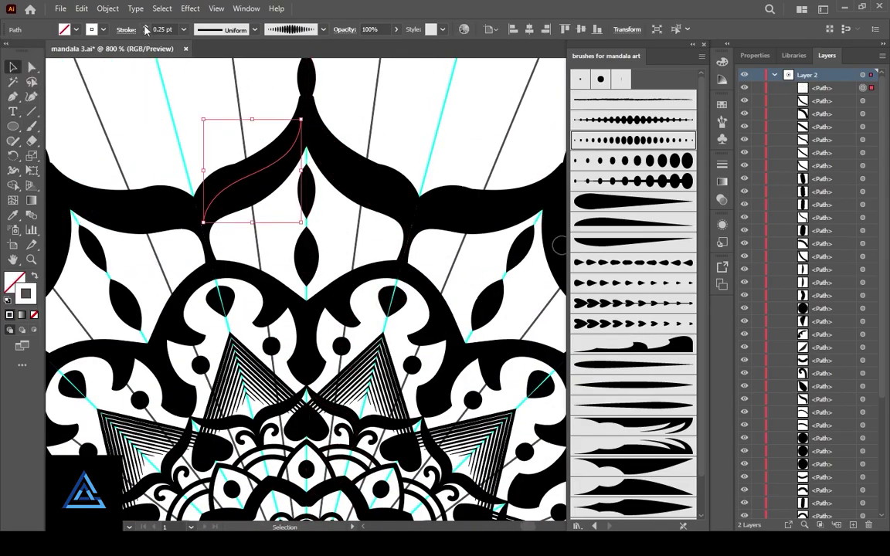
left_click_drag(441, 113, 385, 122)
mouse_move(379, 190)
left_mouse_down()
mouse_move(377, 173)
mouse_move(382, 271)
left_mouse_up()
key("ctrl+shift+a")
key("b")
key("ctrl+minus")
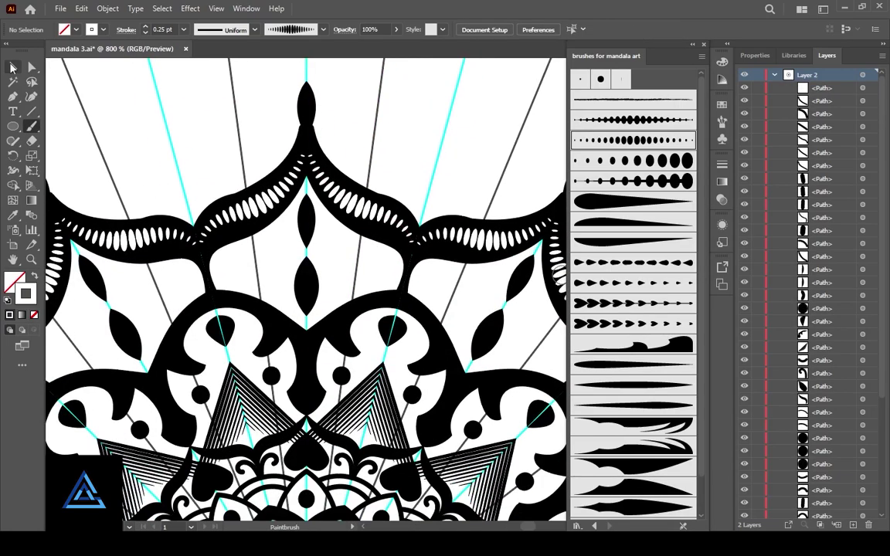
key("v")
key("ctrl+minus")
key("ctrl+minus")
key("ctrl+plus")
key("ctrl+plus")
key("ctrl+plus")
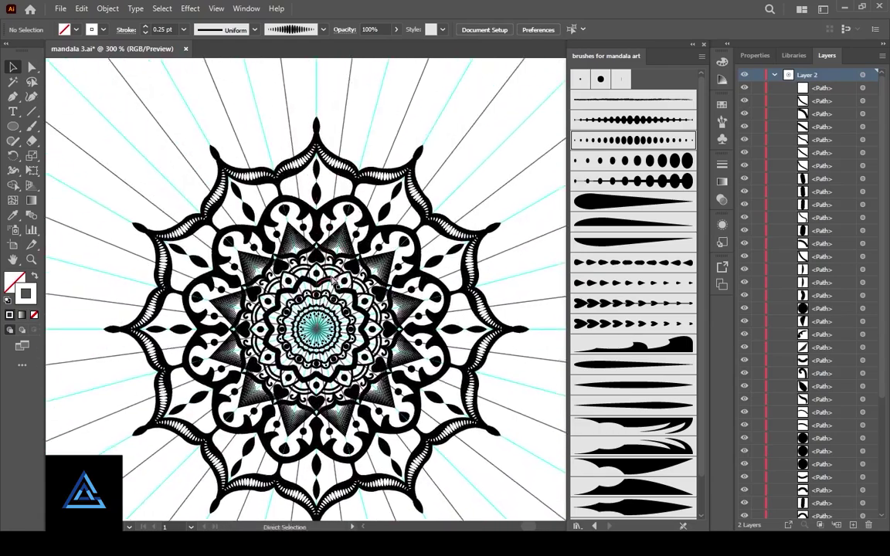
Set the stroke colour to black and delete the misplaced white tapered stroke inside the outer petal.
key("b")
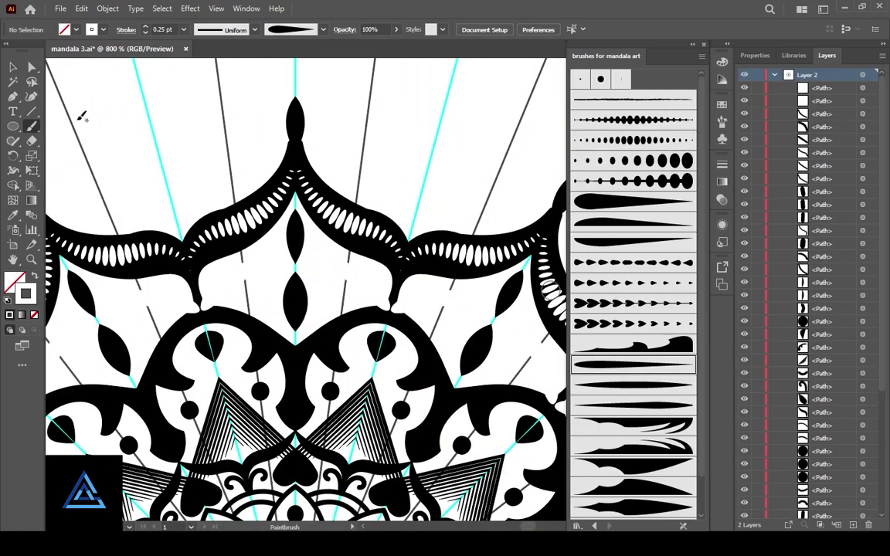
left_click(99, 29)
left_click(30, 48)
left_click(363, 288)
key("Delete")
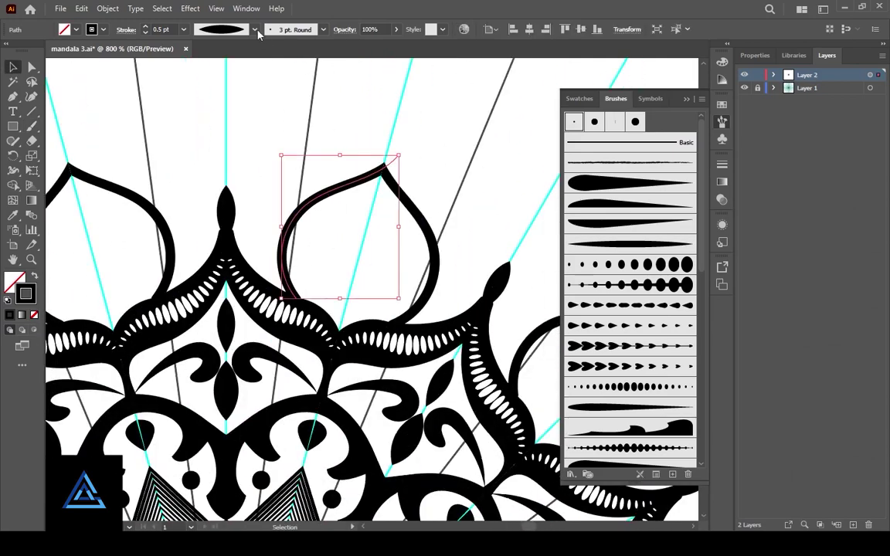
Restyle the outer petal's outline with the double-tapered art brush at 0.5 pt and a Uniform width profile.
left_click(331, 217)
left_click(298, 212)
left_click(615, 187)
left_click(184, 29)
left_click(166, 44)
scroll(652, 139, "down", 3)
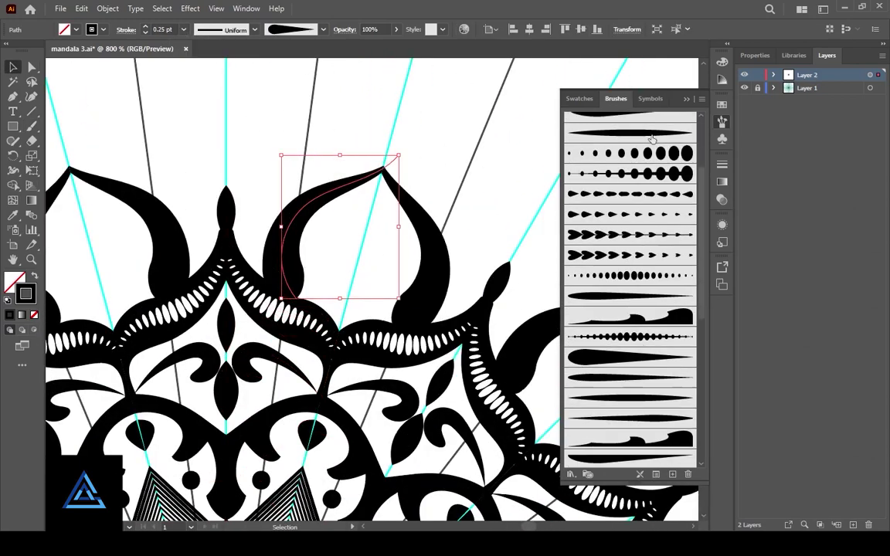
left_click(413, 267)
scroll(542, 344, "up", 3)
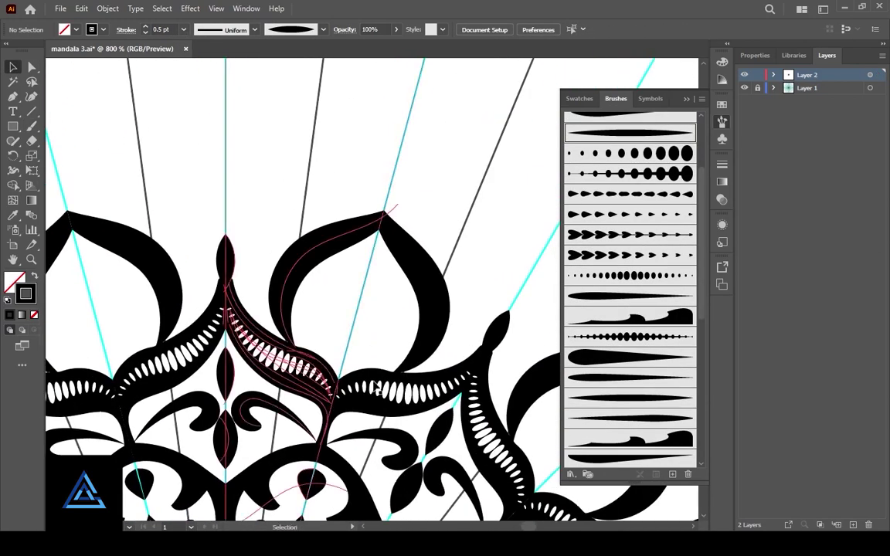
Draw a line along the axis inside the outer petal and style it as a jagged leaf at 0.25 pt with a one-end-tapered width profile.
scroll(377, 388, "down", 2)
left_click(12, 98)
left_click_drag(346, 323, 346, 322)
scroll(618, 340, "down", 5)
left_click(618, 366)
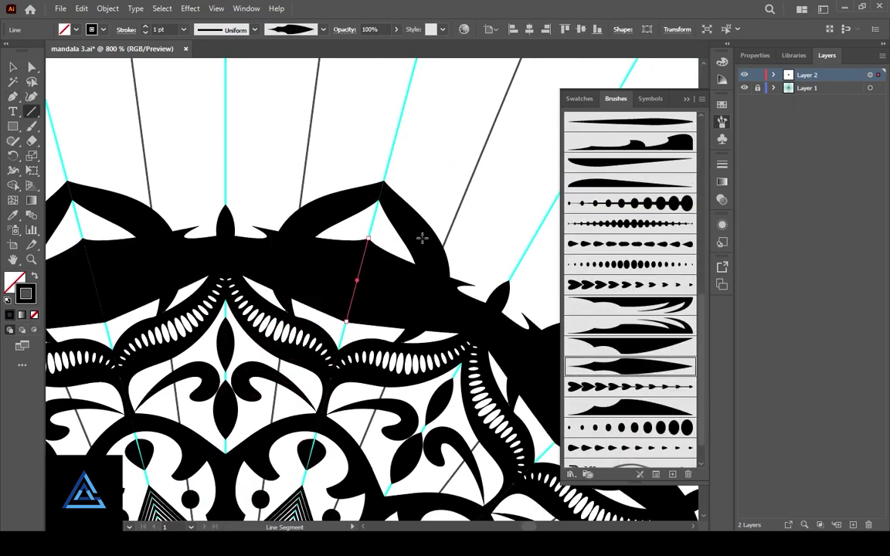
left_click(184, 30)
left_click(166, 43)
left_click(255, 30)
left_click(235, 59)
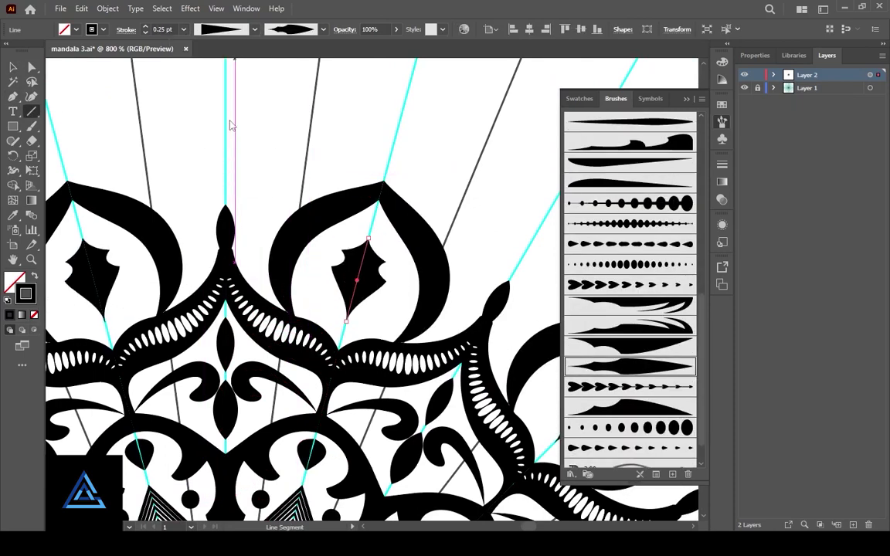
key("v")
left_click(433, 327)
Paint a curled 0.25 pt stroke around the jagged leaf with the teardrop art brush, from the petal's tip to its base.
scroll(378, 330, "up", 1)
scroll(649, 332, "up", 4)
left_click(626, 247)
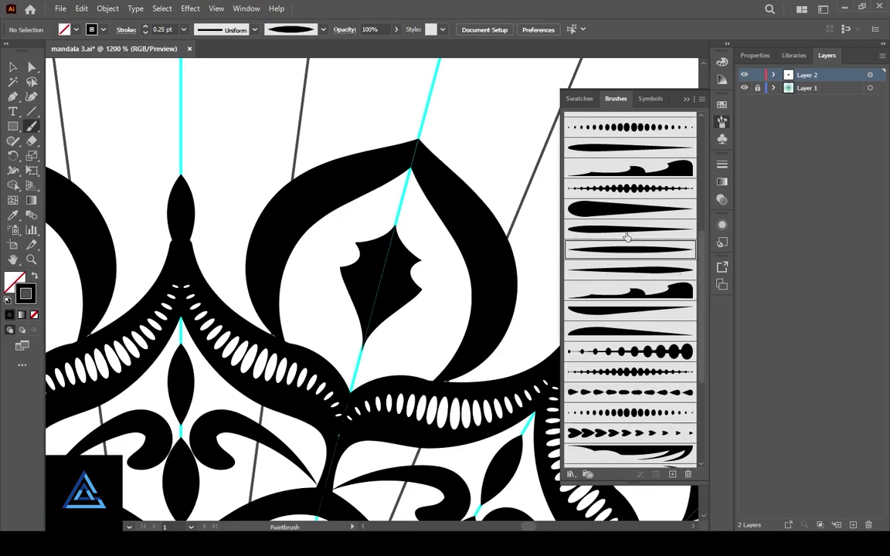
mouse_move(316, 332)
left_mouse_down()
mouse_move(380, 210)
mouse_move(311, 274)
mouse_move(326, 312)
left_mouse_up()
key("ctrl+z")
key("ctrl+z")
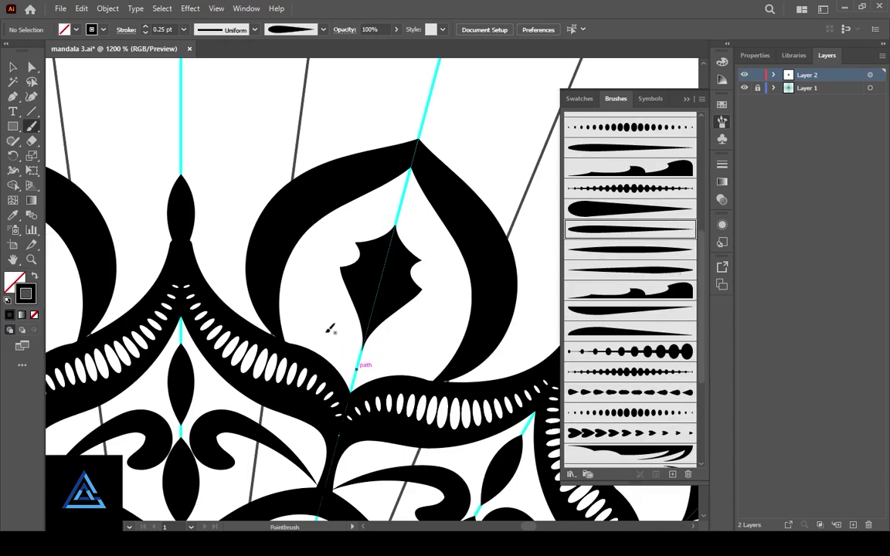
left_click_drag(353, 230, 380, 216)
key("v")
left_click_drag(311, 337, 306, 313)
left_click_drag(383, 192, 398, 206)
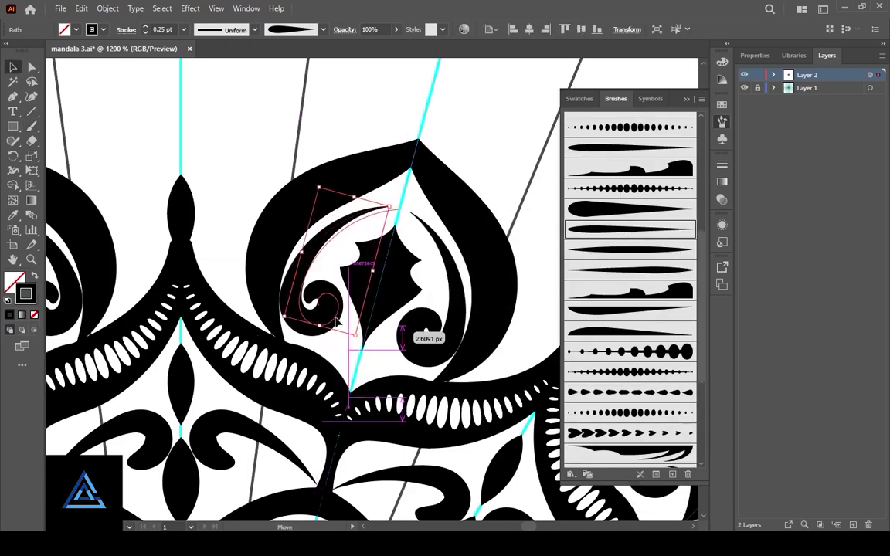
Refit the curled stroke between the leaf and the petal outline and give it a double-tapered width profile.
mouse_move(330, 332)
left_mouse_down()
mouse_move(326, 343)
mouse_move(300, 314)
left_mouse_up()
left_click(145, 33)
left_click(145, 26)
left_click(255, 29)
left_click(220, 67)
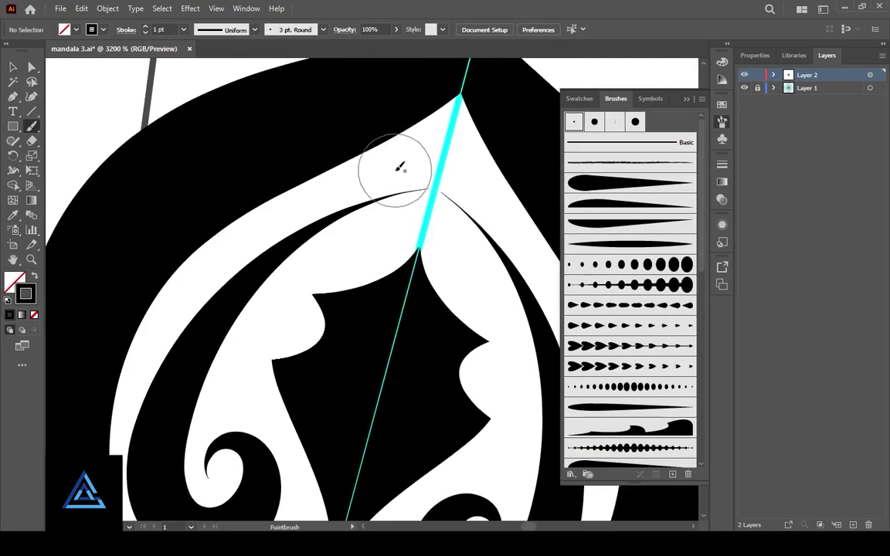
left_click(255, 29)
left_click(224, 66)
left_click(184, 29)
left_click(199, 42)
left_click(255, 29)
left_click(224, 67)
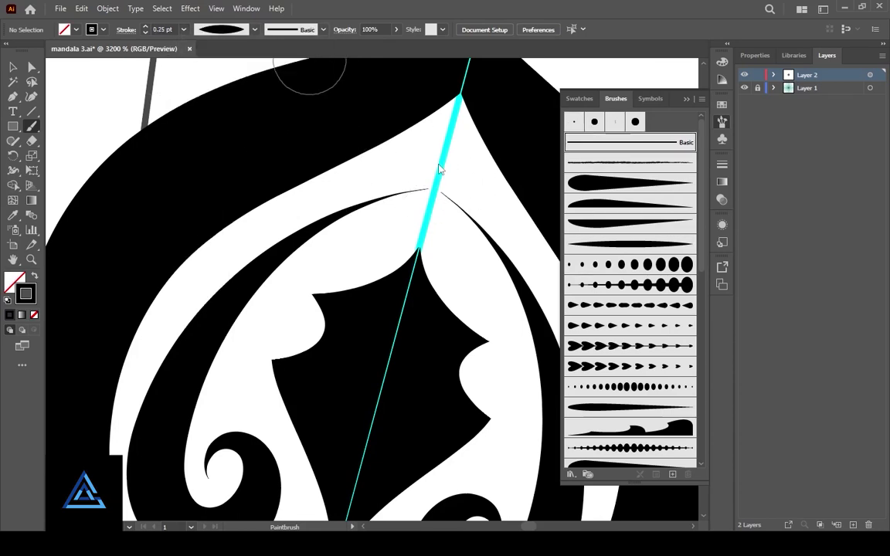
left_click(400, 185)
key("ctrl+z")
Paint a small half-drop on the axis between the curl tips and the leaf and convert it to a black fill without stroke.
left_click(255, 30)
left_click(224, 66)
left_click_drag(441, 157, 426, 222)
key("v")
left_click(413, 188)
left_click(184, 29)
left_click(200, 42)
key("shift+x")
left_click_drag(441, 190, 447, 191)
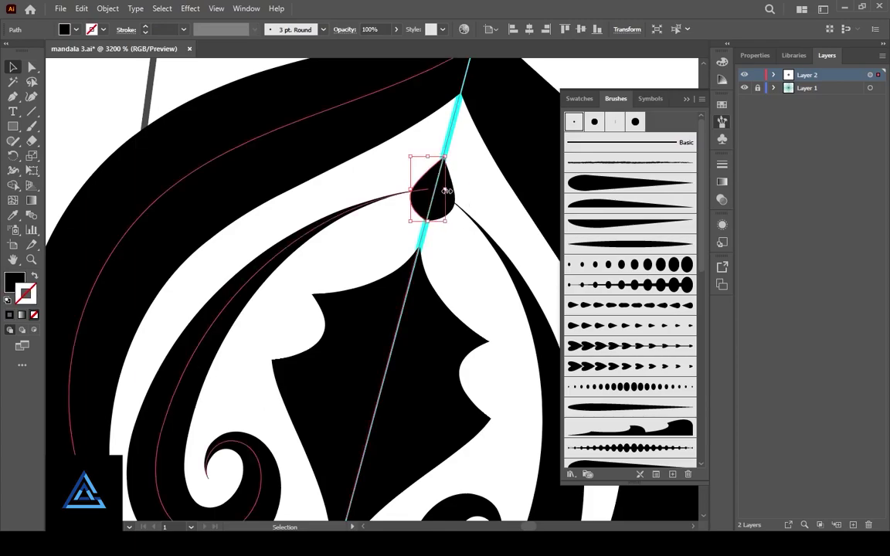
left_click(397, 244)
Hide Layer 1 and examine the seam along the middle of the mirrored leaf.
scroll(403, 267, "up", 1)
key("a")
key("v")
scroll(387, 232, "up", 3)
left_click(745, 88)
left_click(356, 365)
scroll(470, 289, "down", 5)
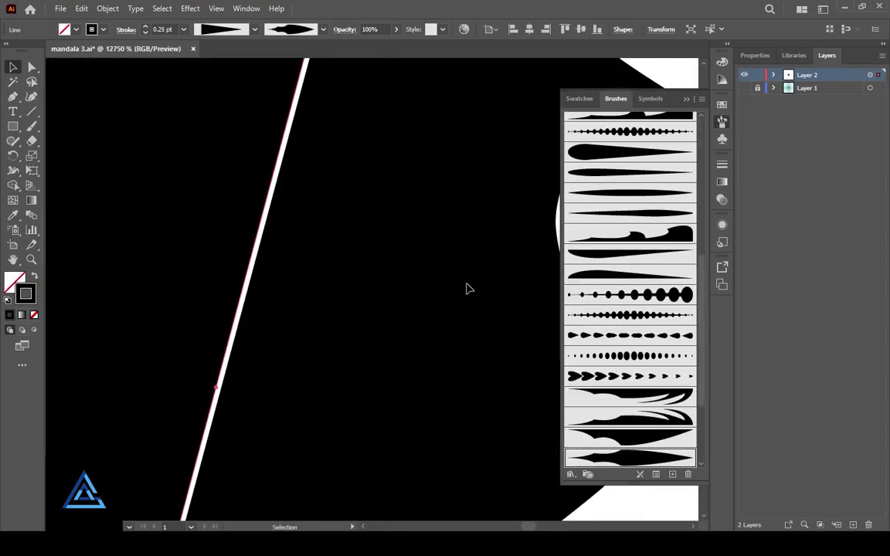
key("ctrl+minus")
key("ctrl+minus")
key("ctrl+minus")
key("ctrl+minus")
key("ctrl+minus")
left_click(388, 422)
Review the overall mandala artwork with the guide layer hidden.
key("ctrl+0")
key("ctrl+plus")
key("ctrl+plus")
key("ctrl+plus")
key("ctrl+plus")
key("ctrl+plus")
key("ctrl+plus")
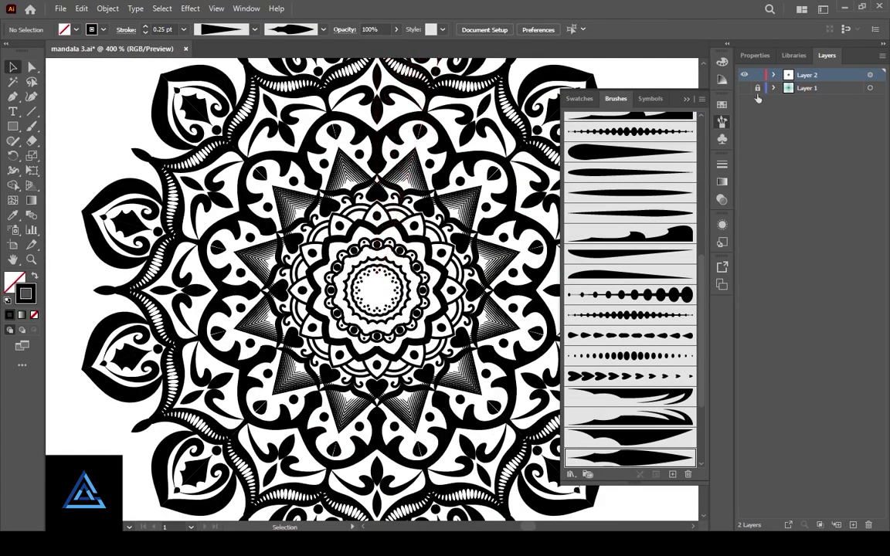
Paint a large pointed petal outline from the axis to the outer petal's tip with the double-tapered brush at 0.5 pt.
scroll(386, 270, "up", 5)
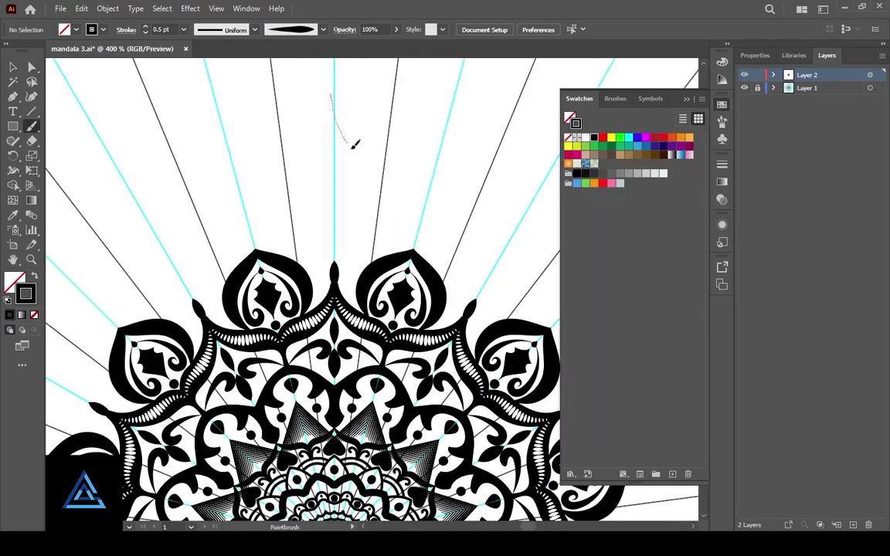
left_click_drag(281, 254, 254, 220)
left_click_drag(379, 204, 379, 204)
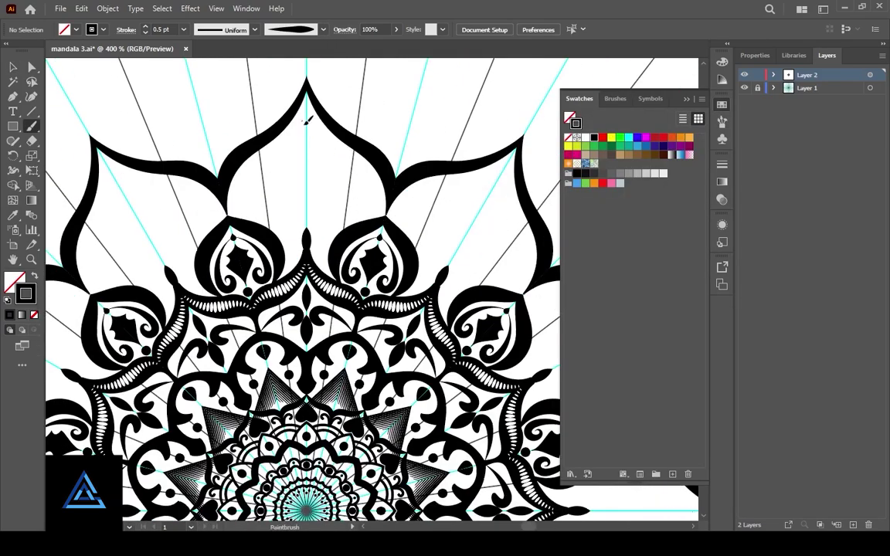
Paint a parallel inner outline inside the large petal, ending at the outer petal's tip, and set it to 0.25 pt.
key("ctrl+plus")
key("ctrl+plus")
key("ctrl+plus")
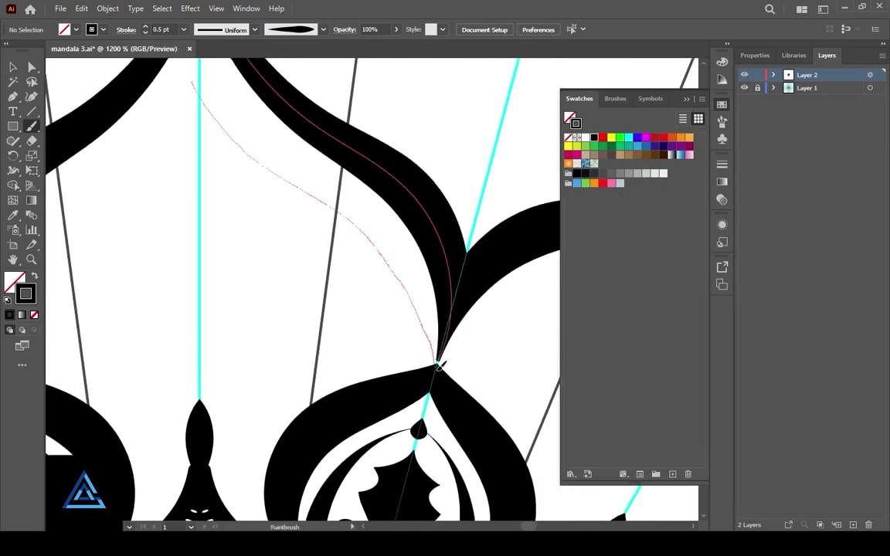
left_click_drag(439, 366, 437, 369)
mouse_move(269, 330)
left_mouse_down()
mouse_move(406, 397)
mouse_move(328, 275)
mouse_move(314, 283)
left_mouse_up()
key("v")
left_click(348, 164)
left_click(145, 33)
Paint a 0.25 pt arch over the central bud between the two neighbouring outer petals.
key("ctrl+minus")
key("ctrl+minus")
key("ctrl+minus")
left_click_drag(244, 272, 321, 277)
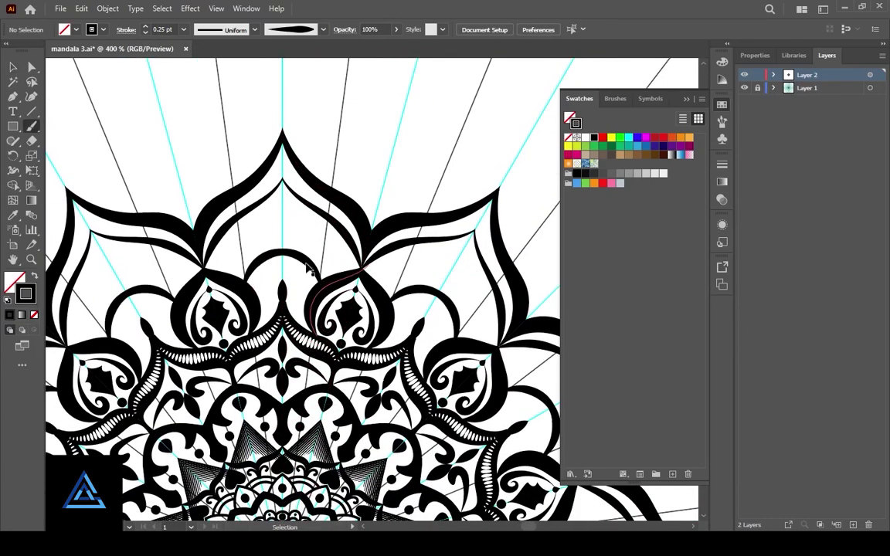
key("v")
left_click_drag(279, 252, 302, 258)
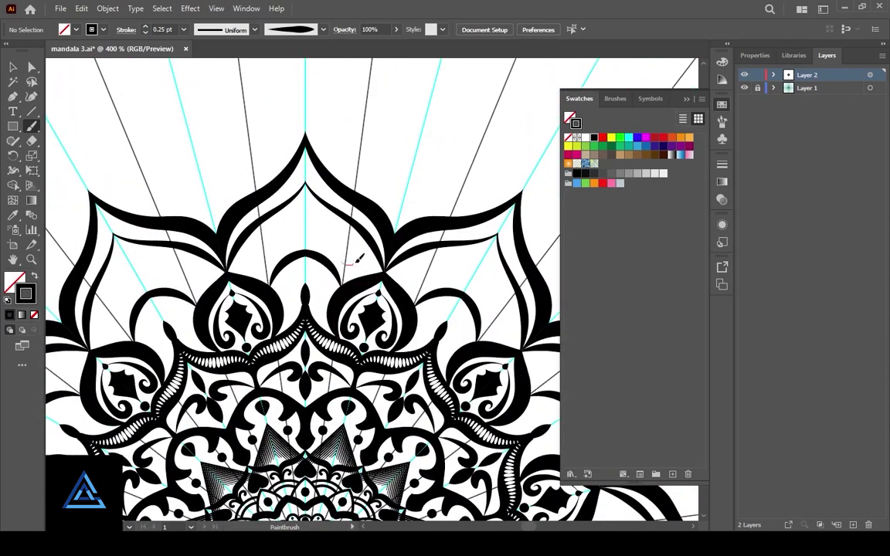
Paint a spiral-ended scroll, a small ring above the arch and a drop beneath it at 0.25 pt, and undo the ring's 0.5 pt weight.
left_click_drag(346, 229, 304, 264)
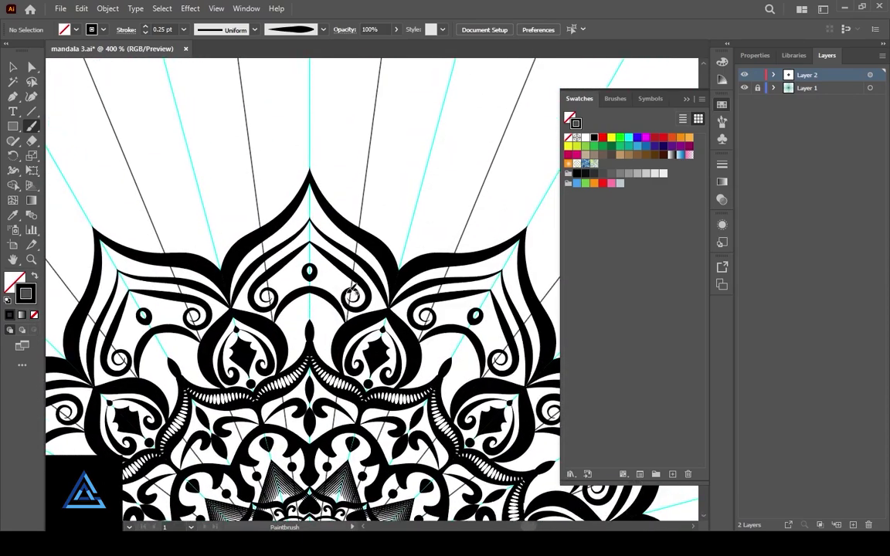
scroll(311, 306, "up", 2)
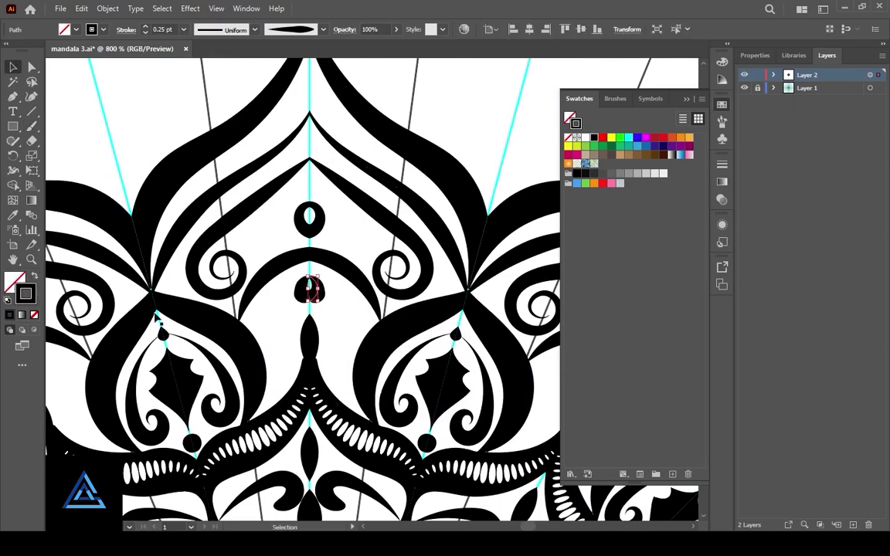
left_click_drag(307, 200, 313, 205)
key("v")
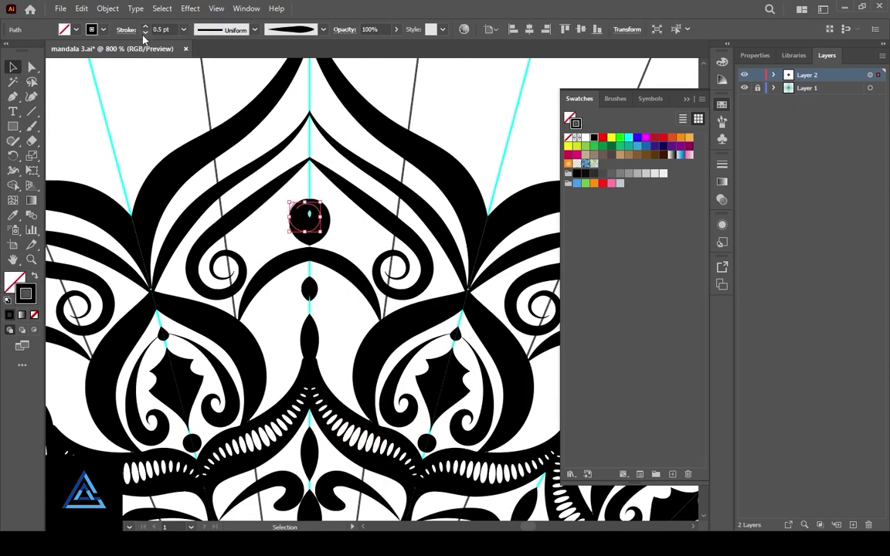
key("ctrl+z")
Move the small drop beneath the arch upward and enlarge it, keeping the double-tapered art brush.
left_click(310, 292)
key("Up")
key("Up")
left_click_drag(314, 315, 355, 411)
left_click(323, 29)
left_click(273, 81)
left_click(348, 298)
key("space")
scroll(352, 434, "up", 2)
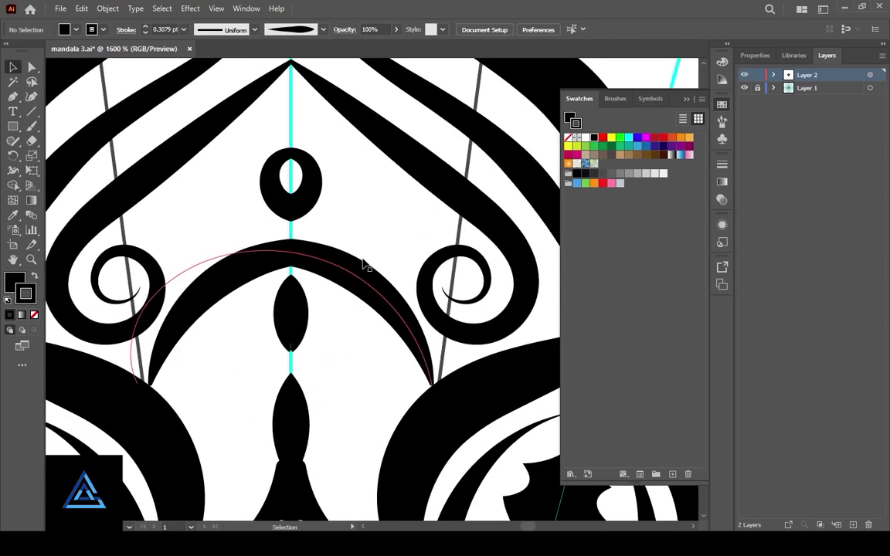
left_click_drag(355, 157, 454, 237)
key("v")
left_click(388, 207)
left_click(255, 30)
left_click(218, 75)
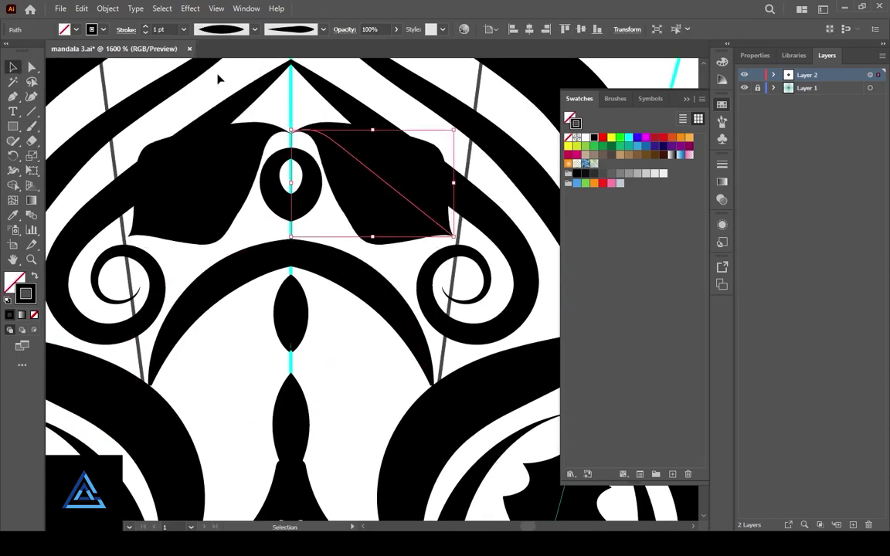
left_click(145, 32)
left_click(255, 29)
left_click(243, 135)
key("Delete")
Paint a 0.25 pt curve arching from above the ring towards the spiral and give it the teardrop art brush.
key("b")
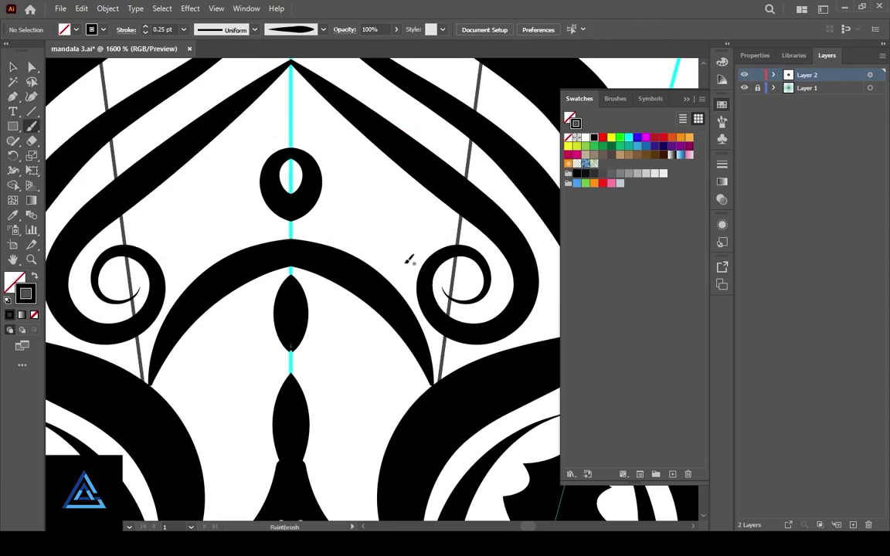
left_click_drag(316, 135, 311, 136)
key("ctrl+z")
mouse_move(433, 238)
left_mouse_down()
mouse_move(418, 212)
mouse_move(299, 143)
left_mouse_up()
key("v")
left_click(336, 134)
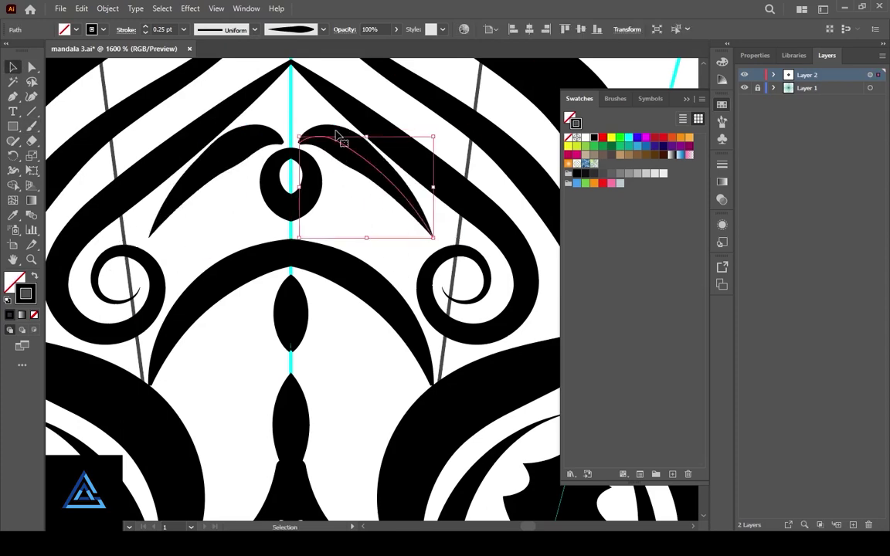
left_click(323, 29)
left_click(259, 69)
left_click(379, 285)
Paint a teardrop beside the ring and a small heart on the axis above it with the teardrop brush.
key("b")
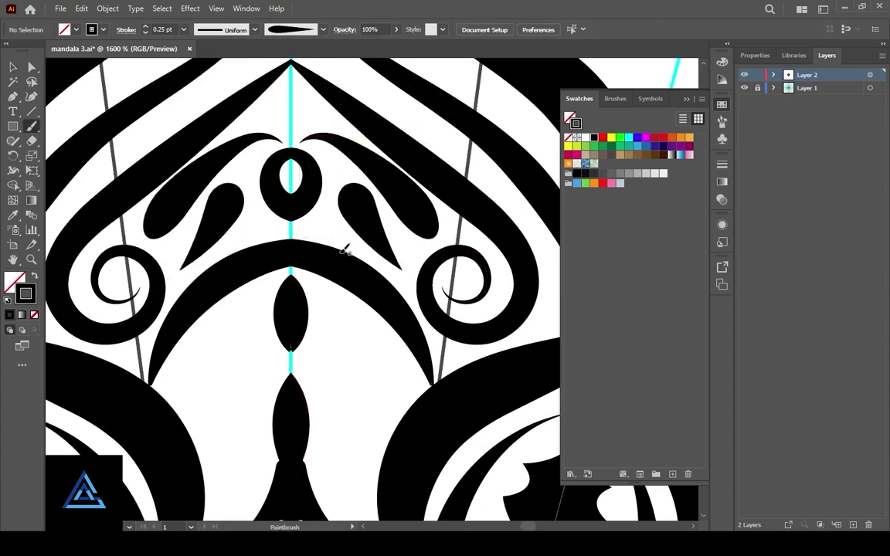
left_click_drag(292, 127, 291, 127)
key("v")
scroll(274, 219, "up", 3)
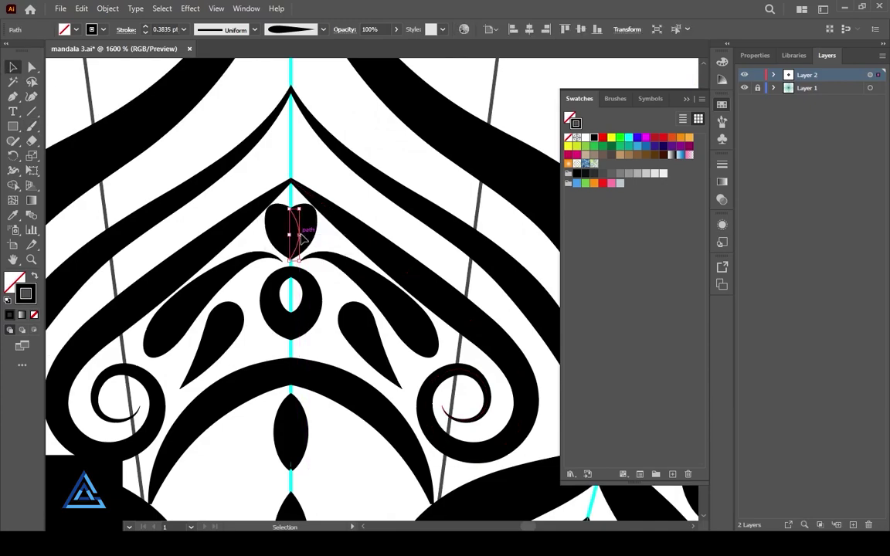
left_click(364, 205)
Paint a curve between the large petal's two outlines and restyle it with the hearts brush Art Brush 11 at 0.25 pt.
scroll(364, 207, "up", 2)
mouse_move(316, 240)
left_mouse_down()
mouse_move(343, 244)
mouse_move(425, 291)
left_mouse_up()
scroll(366, 211, "down", 5)
scroll(340, 278, "up", 3)
key("v")
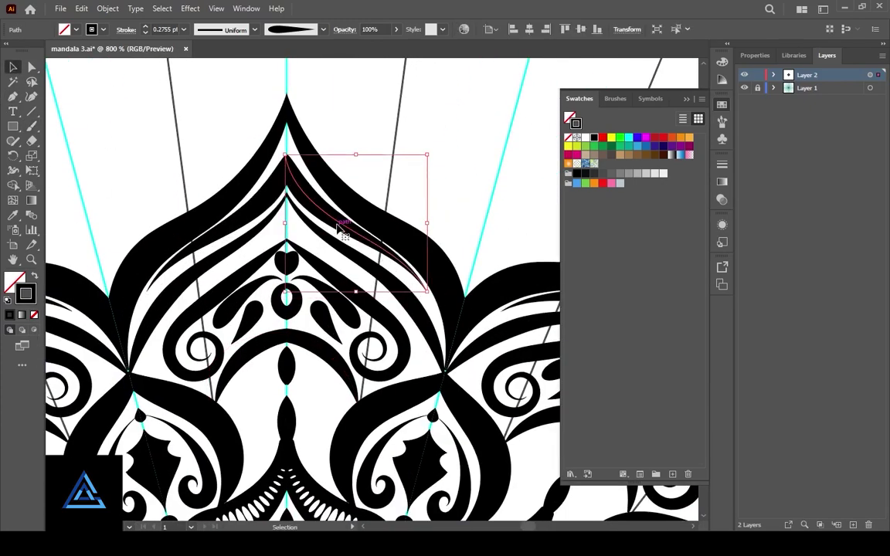
left_click(323, 30)
left_click(268, 96)
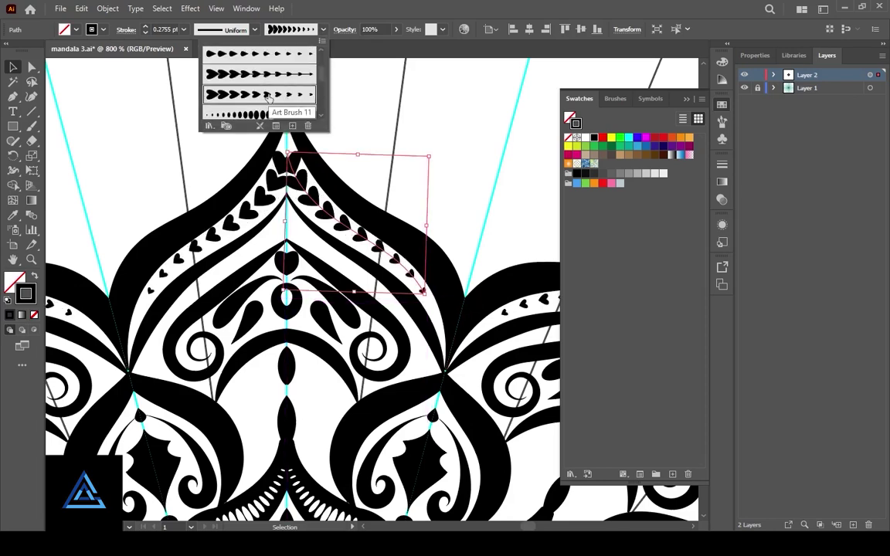
left_click(143, 34)
left_click(379, 141)
Paint a small heart on the axis inside the large petal's tip and shrink it to fit the gap.
scroll(377, 297, "down", 2)
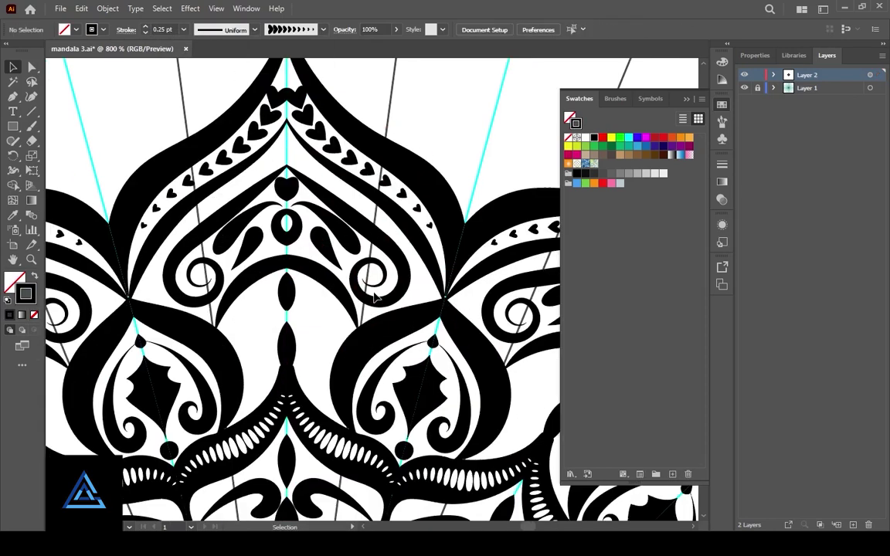
scroll(376, 298, "up", 3)
left_click(307, 282)
left_click_drag(309, 177, 309, 177)
key("ctrl+plus")
key("ctrl+plus")
key("ctrl+plus")
key("ctrl+plus")
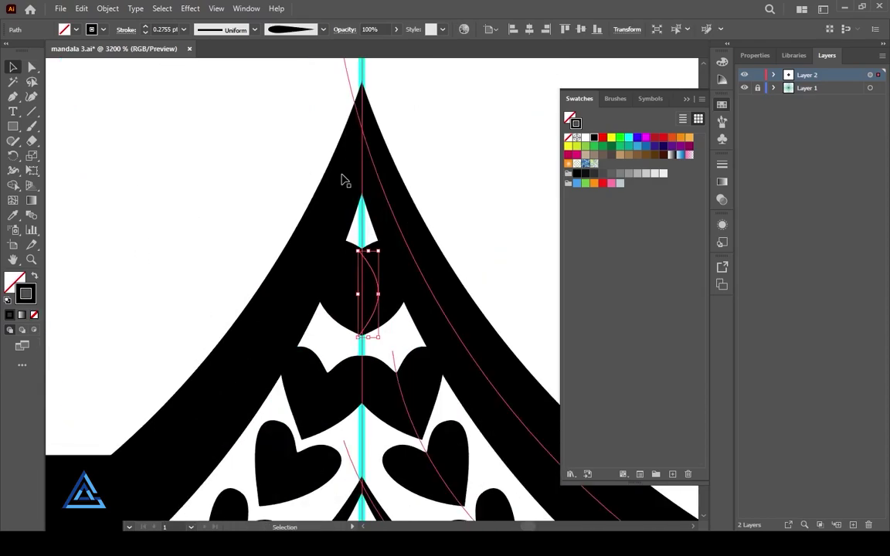
left_click_drag(379, 337, 361, 296)
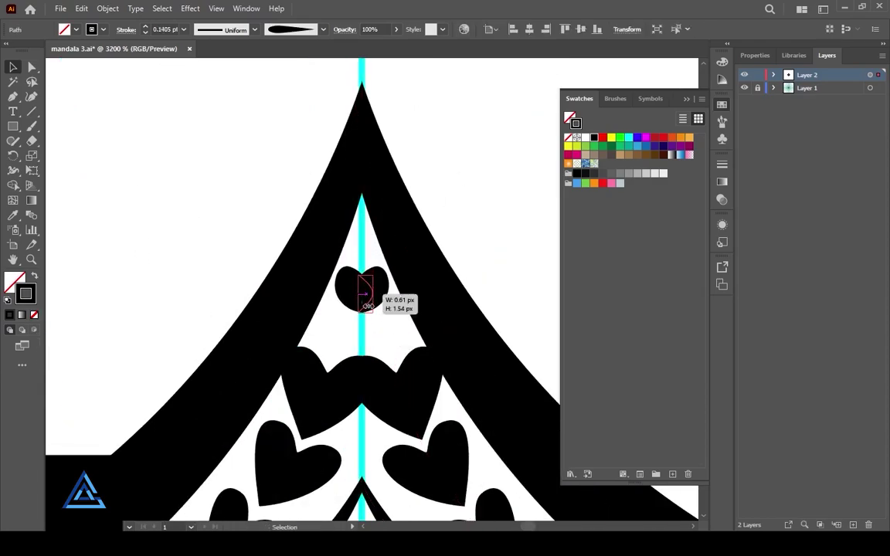
Fill the space beneath the arch beside the central bud with round dots using the 3 pt. Round brush at 1 pt.
key("ctrl+minus")
key("ctrl+minus")
key("ctrl+minus")
key("ctrl+minus")
key("ctrl+minus")
left_click_drag(402, 433, 324, 270)
key("ctrl+plus")
key("ctrl+plus")
left_click_drag(255, 309, 448, 371)
key("b")
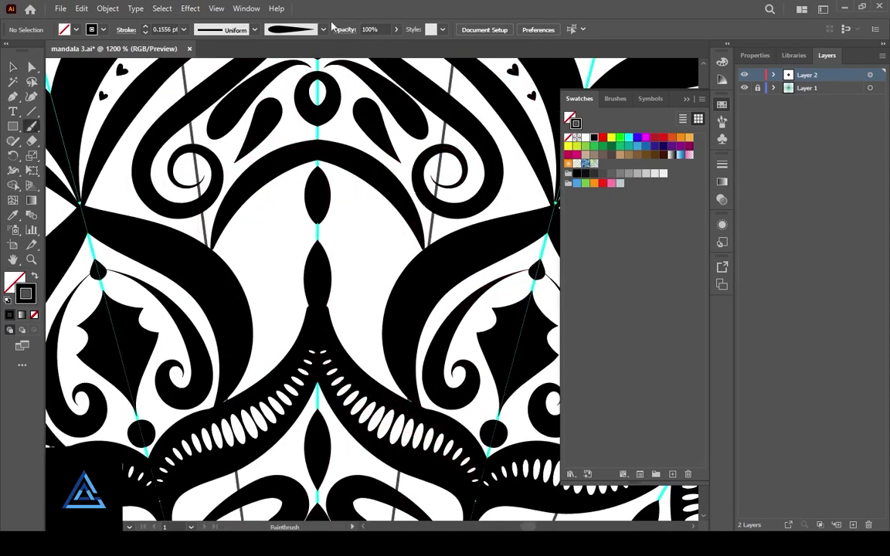
left_click(323, 29)
left_click(212, 56)
left_click(358, 210)
left_click(275, 210)
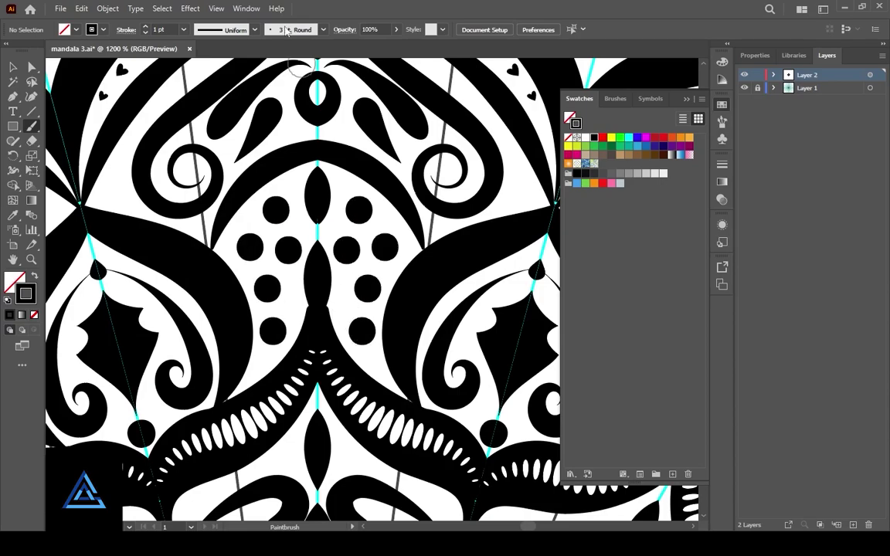
Paint a curve rising from the large petal's shoulder across the neighbouring axis to outline a new petal between the large petals.
key("ctrl+minus")
key("ctrl+minus")
key("ctrl+minus")
key("ctrl+minus")
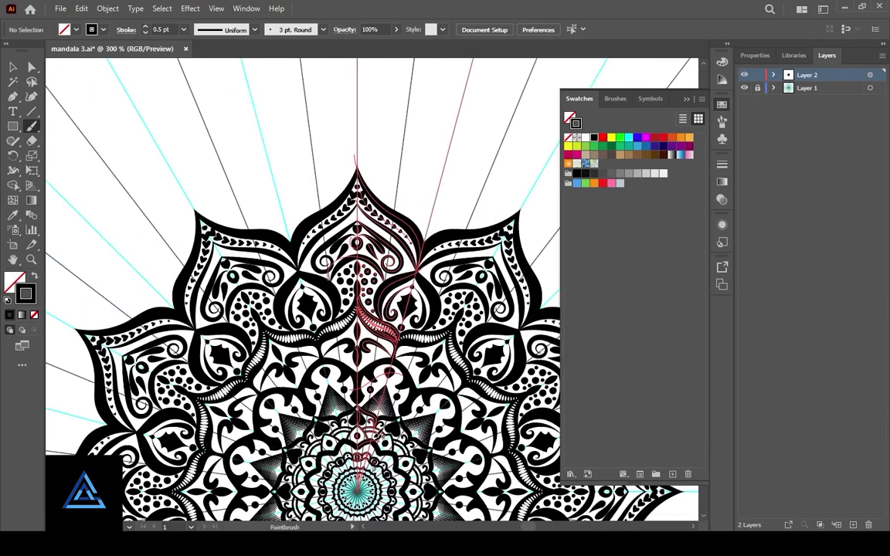
key("ctrl+plus")
key("ctrl+plus")
left_click(12, 68)
left_click_drag(519, 218, 345, 268)
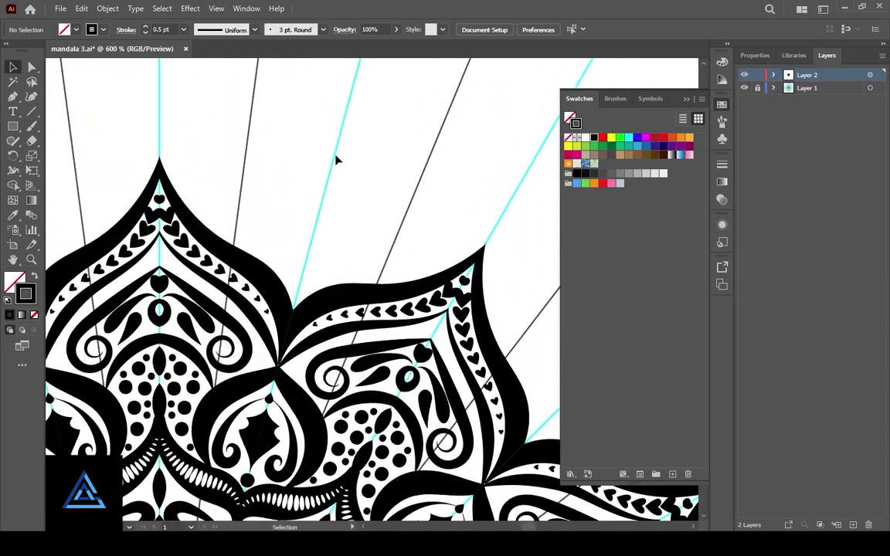
left_click_drag(335, 155, 363, 180)
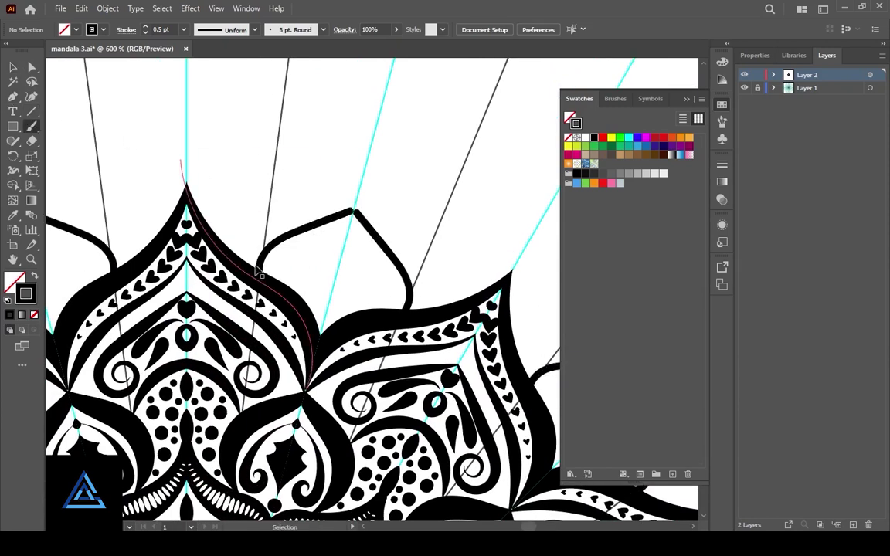
key("ctrl+z")
left_click_drag(258, 276, 368, 196)
Try the art brush tapered at both ends on the new curve, settling on the Basic brush.
left_click(12, 68)
left_click(309, 216)
left_click(323, 29)
scroll(272, 107, "down", 1)
left_click(270, 105)
left_click(264, 106)
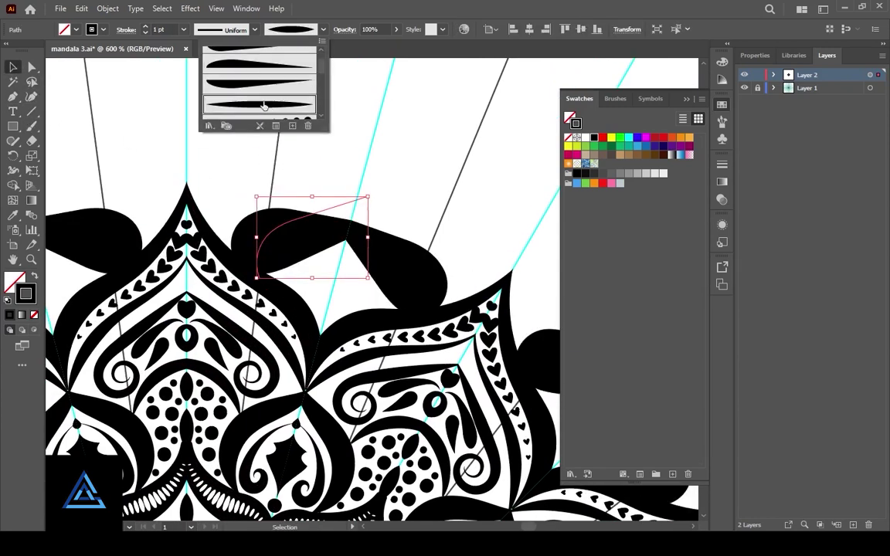
scroll(263, 106, "up", 2)
left_click(267, 75)
Give the curve the half-arch width profile, thicken its stroke and stretch it upward into a rounder petal outline.
left_click(255, 30)
left_click(239, 168)
left_click(145, 28)
left_click(146, 27)
double_click(146, 27)
left_click_drag(312, 196, 312, 170)
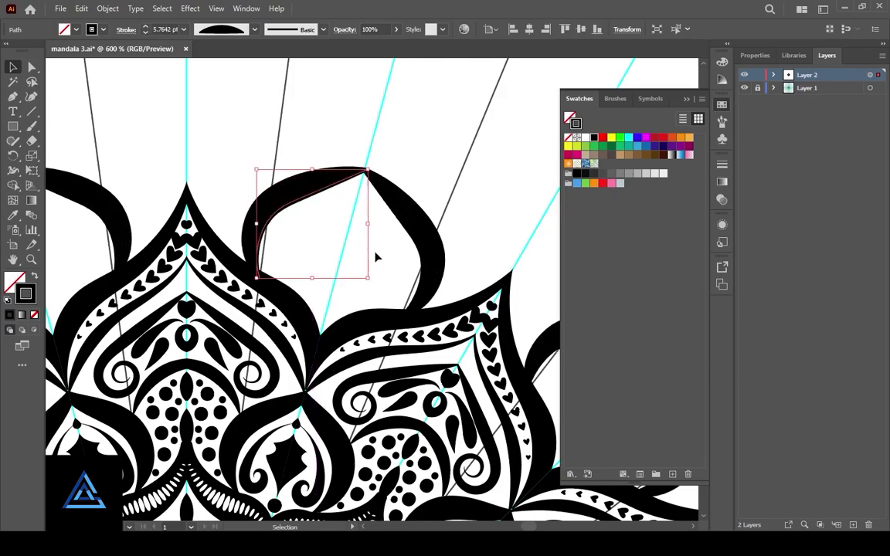
left_click(377, 258)
Draw a line along the axis inside the rounded petal and apply the graduated oval-dots art brush at 1 pt.
key("ctrl+0")
scroll(386, 239, "up", 6)
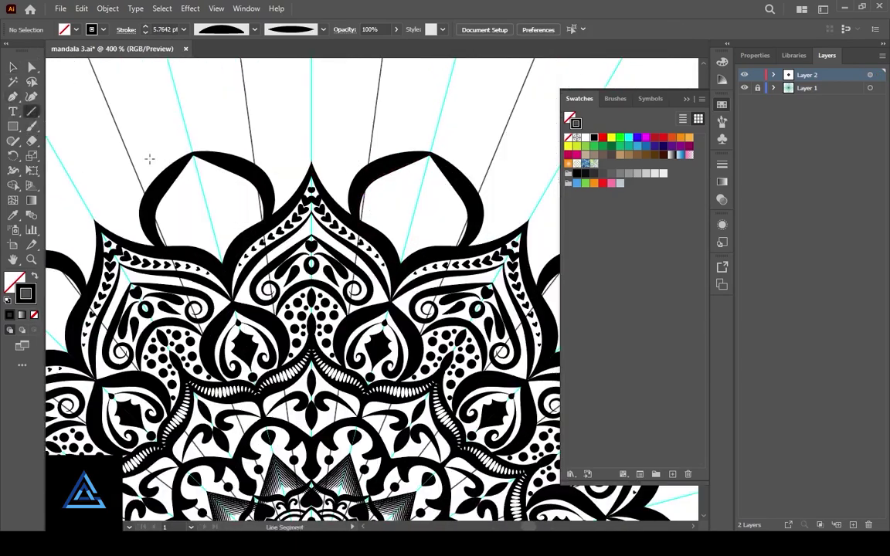
left_click_drag(405, 247, 405, 248)
left_click(323, 29)
scroll(270, 81, "down", 2)
left_click(263, 96)
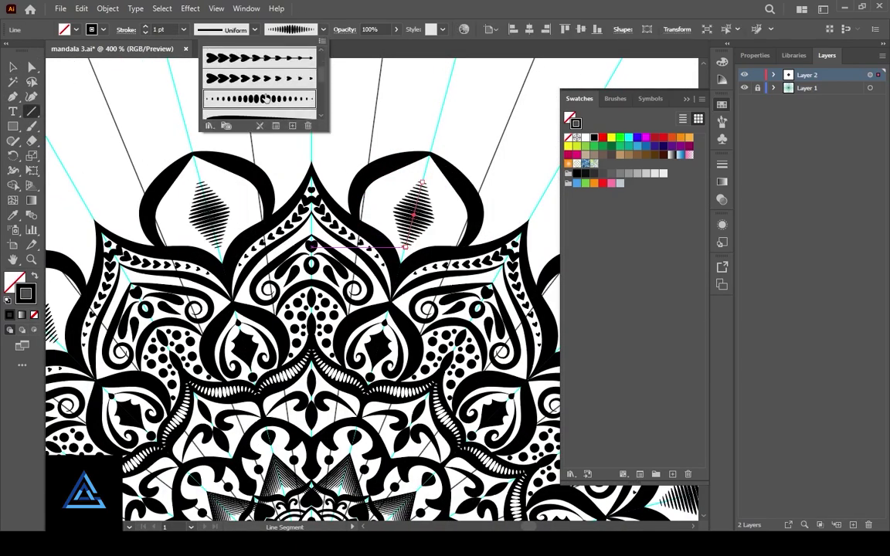
Extend both ends of the oval-dots line toward the rounded petal's tip and base, and set its stroke to 0.5 pt.
left_click(12, 67)
scroll(437, 180, "up", 3)
left_click(31, 67)
left_click_drag(392, 189, 403, 151)
left_click(351, 347)
left_click_drag(351, 347, 340, 385)
left_click_drag(403, 151, 408, 131)
left_click(299, 251)
left_click(145, 32)
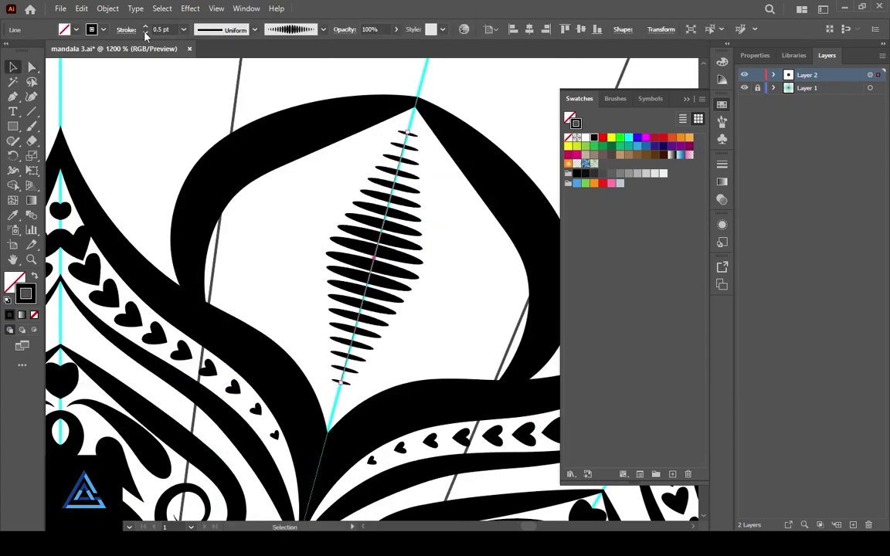
left_click(145, 32)
left_click(297, 247)
Choose the art brush tapered at both ends for the Paintbrush and collapse the floating Swatches panel.
scroll(372, 289, "down", 4)
scroll(301, 371, "up", 3)
left_click_drag(348, 94, 302, 225)
key("b")
left_click_drag(130, 205, 216, 314)
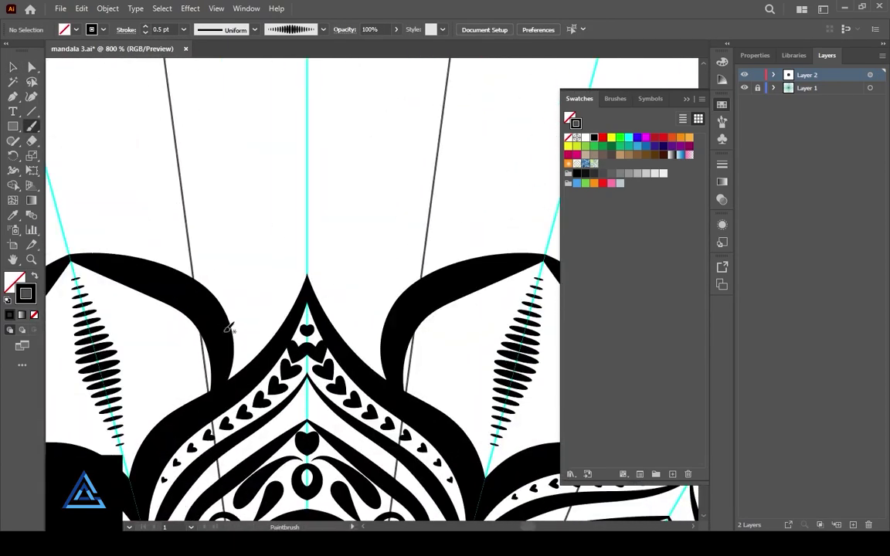
left_click(323, 29)
left_click(262, 116)
left_click(324, 31)
left_click(325, 30)
scroll(262, 96, "down", 2)
left_click(686, 99)
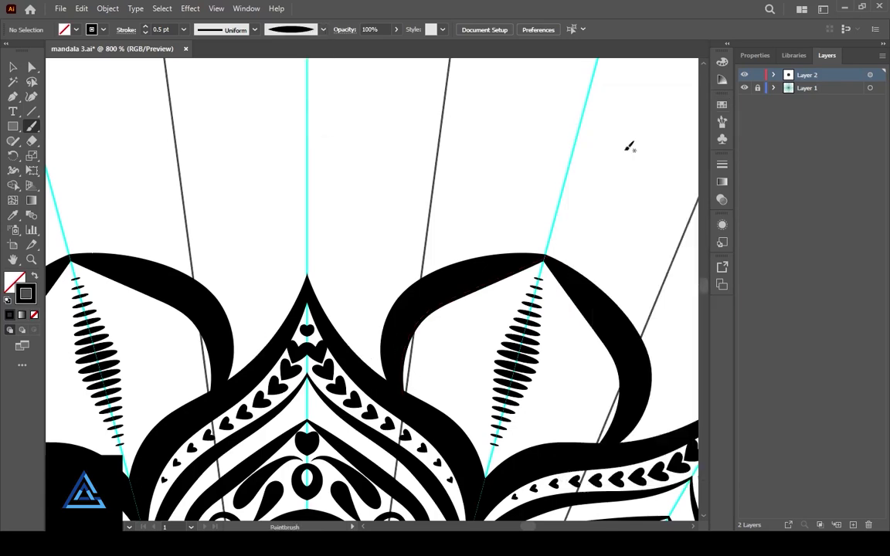
mouse_move(387, 353)
left_mouse_down()
mouse_move(356, 359)
mouse_move(388, 347)
left_mouse_up()
key("ctrl+z")
left_click(324, 29)
left_click(262, 71)
left_click(145, 32)
left_click(145, 32)
left_click(371, 352)
left_click(324, 29)
left_click(267, 76)
left_click(31, 126)
key("ctrl+z")
key("ctrl+z")
key("ctrl+shift+z")
key("ctrl+z")
Restyle the short stroke beside the large petal with the 3 pt. Round brush, the blunt-tapered width profile and 0.25 pt stroke.
key("v")
left_click(356, 321)
left_click(376, 364)
left_click(324, 29)
left_click(215, 58)
left_click(256, 30)
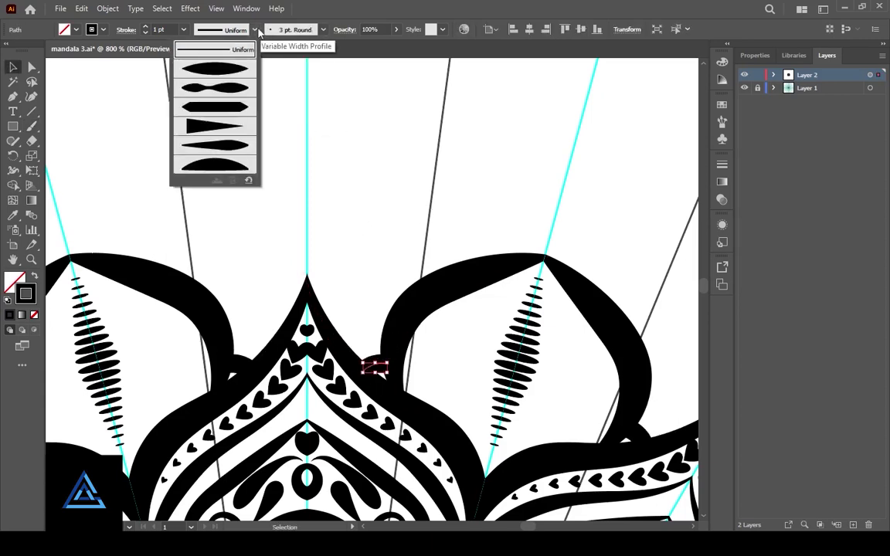
left_click(215, 106)
left_click(146, 32)
left_click_drag(386, 374, 420, 436)
Paint a stack of nested curves from the vertical axis down to the rounded petal, forming a striped petal above the large petal.
key("b")
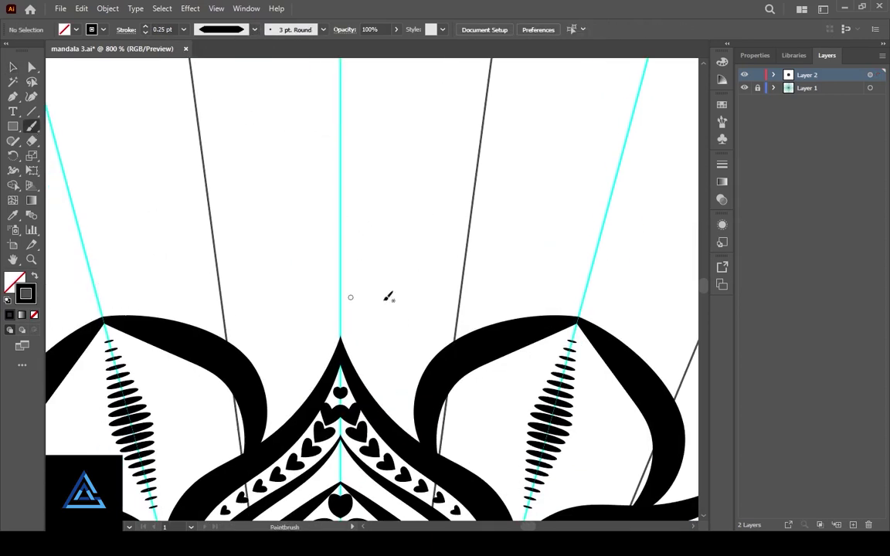
left_click_drag(328, 213, 456, 337)
left_click_drag(414, 297, 431, 154)
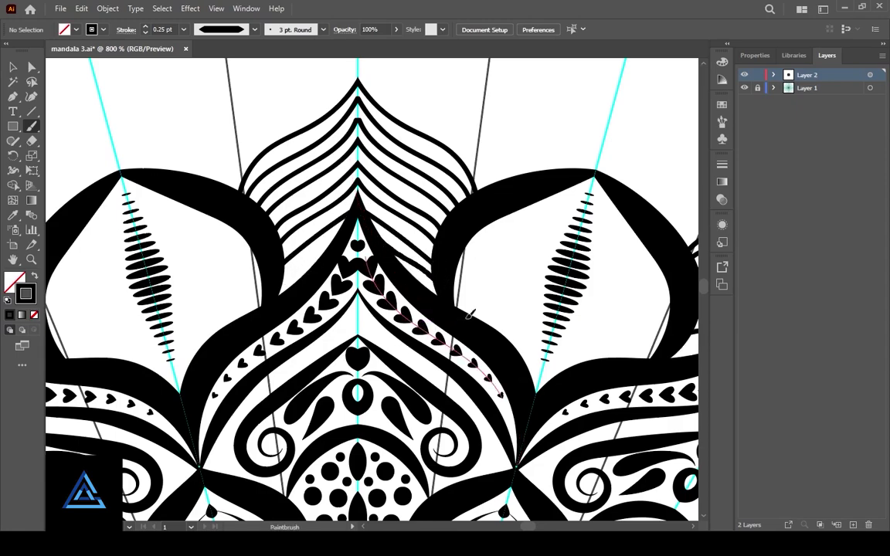
Set the stroke of the striped petal's outermost curve to 0.75 pt.
key("v")
scroll(72, 104, "up", 8)
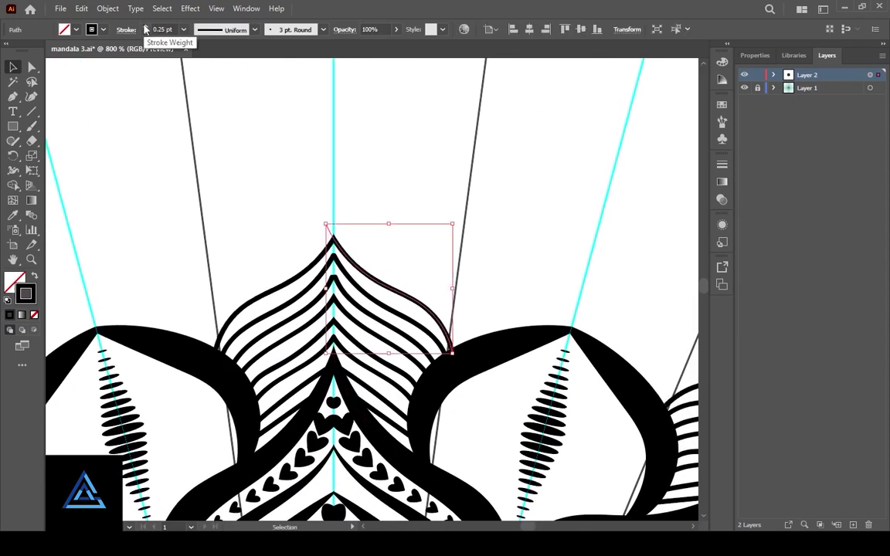
left_click(145, 27)
left_click(145, 27)
Thicken the striped petal's inner curves to 0.5 pt one after another.
left_click(394, 319)
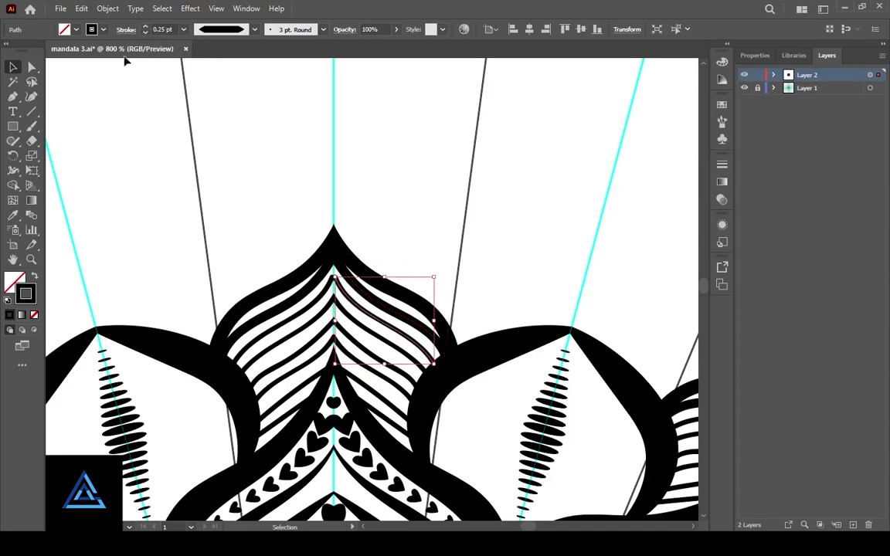
left_click_drag(355, 343, 353, 337)
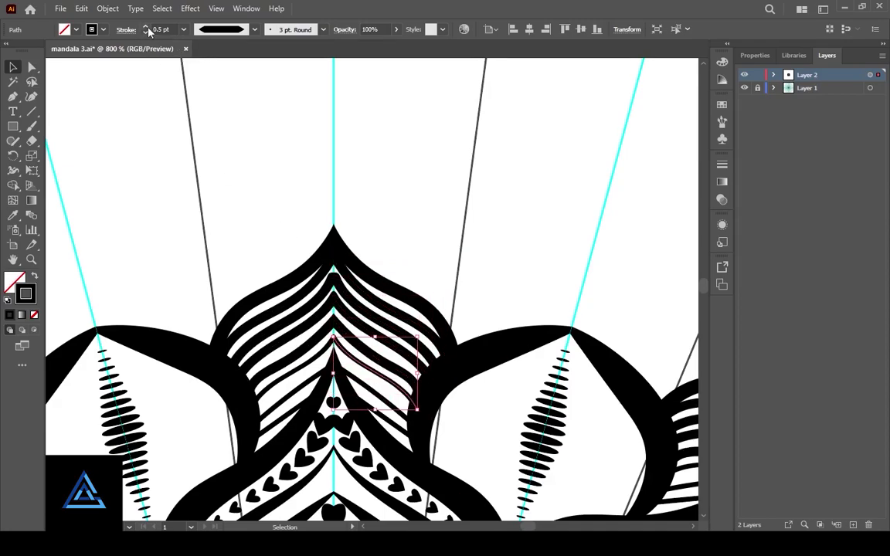
left_click(145, 27)
left_click_drag(387, 413, 364, 292)
left_click(363, 292)
left_click(430, 299)
left_click(405, 184)
Repaint a middle curve of the striped petal at 0.5 pt so it fills the gap between its neighbouring stripes.
key("ctrl+minus")
key("ctrl+minus")
key("ctrl+minus")
key("ctrl+minus")
left_click(456, 278)
key("ctrl+plus")
key("ctrl+plus")
key("ctrl+plus")
key("ctrl+plus")
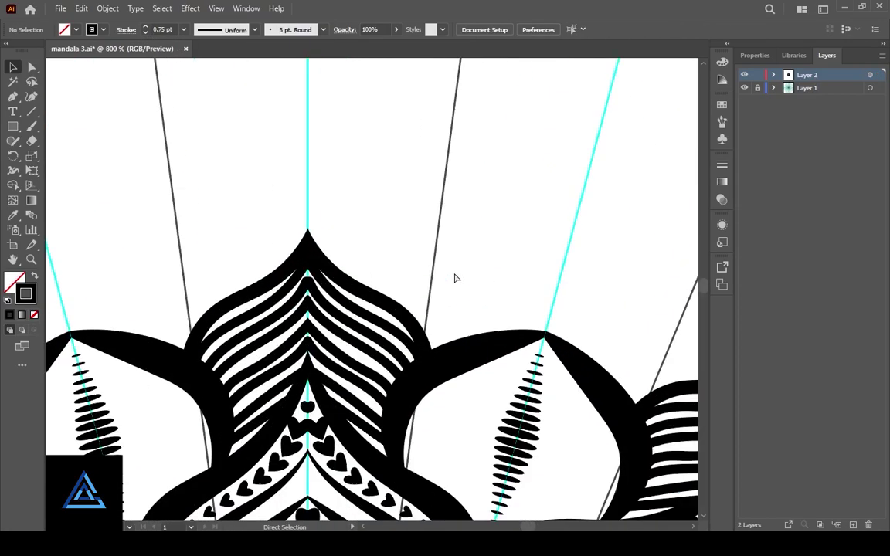
key("ctrl+plus")
key("b")
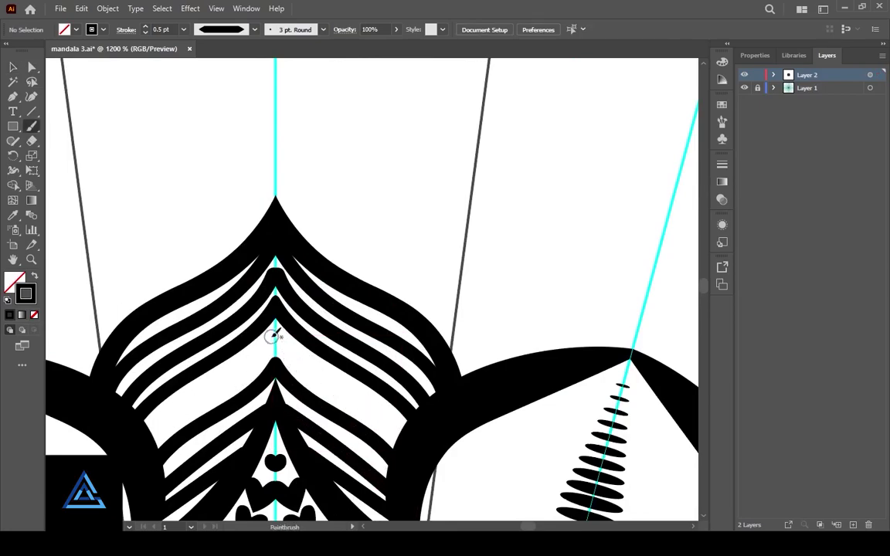
mouse_move(275, 338)
left_mouse_down()
mouse_move(411, 442)
mouse_move(405, 455)
left_mouse_up()
key("a")
left_click(340, 430)
mouse_move(333, 430)
left_mouse_down()
mouse_move(392, 183)
mouse_move(386, 354)
left_mouse_up()
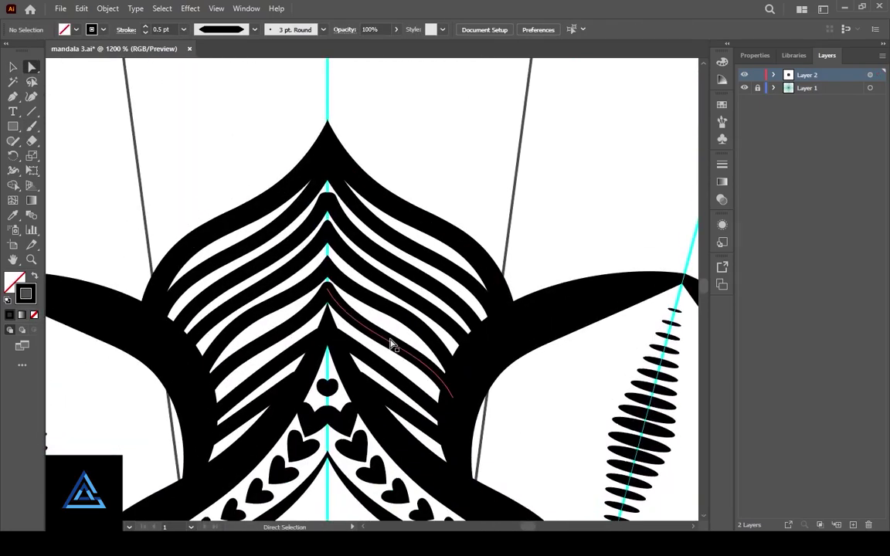
Paint curved teardrops beside the oval-dots line inside the rounded petal with the teardrop brush at 0.25 pt.
key("ctrl+minus")
key("ctrl+minus")
key("ctrl+minus")
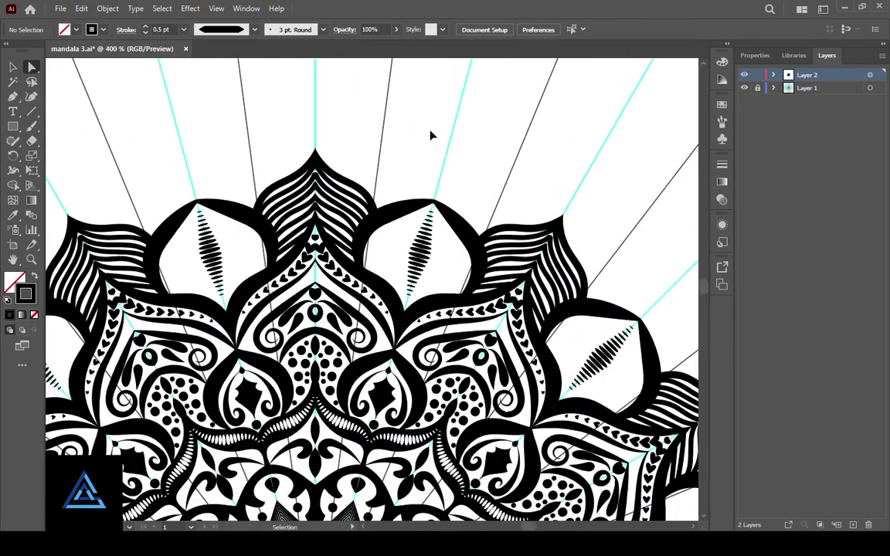
key("ctrl+plus")
left_click_drag(506, 191, 505, 4)
left_click(355, 385)
key("ctrl+plus")
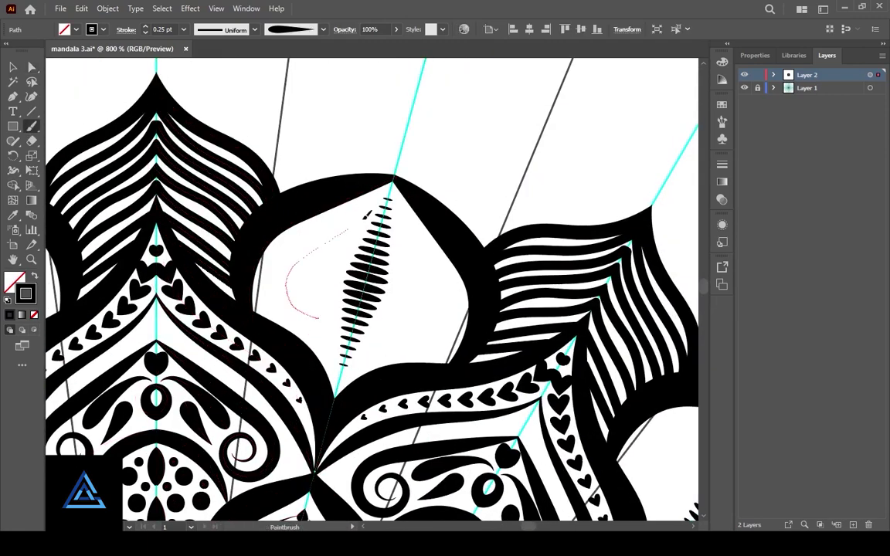
left_click_drag(369, 215, 369, 214)
left_click_drag(344, 248, 336, 325)
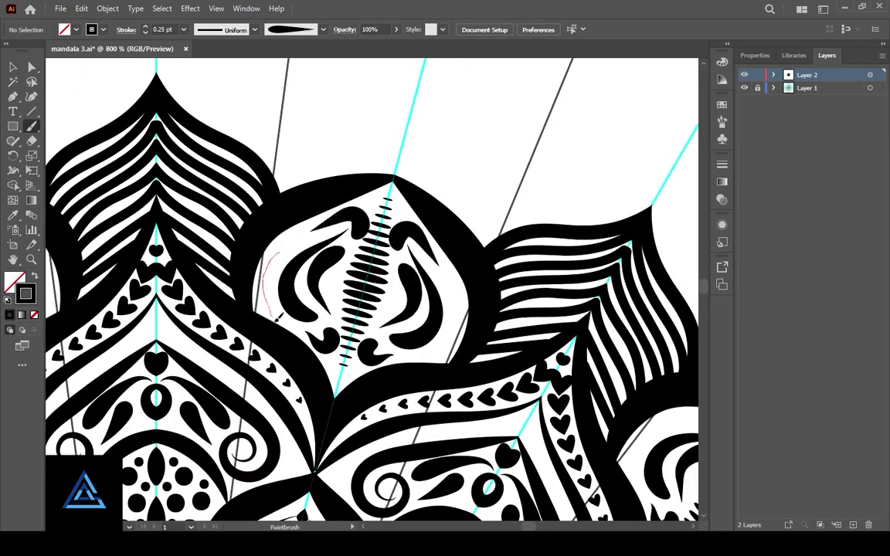
Paint another long curved teardrop along the inner edge of the rounded petal's outline, undoing unsatisfactory attempts.
left_click_drag(275, 320, 280, 323)
key("ctrl+z")
mouse_move(296, 238)
left_mouse_down()
mouse_move(276, 254)
mouse_move(288, 326)
left_mouse_up()
key("ctrl+z")
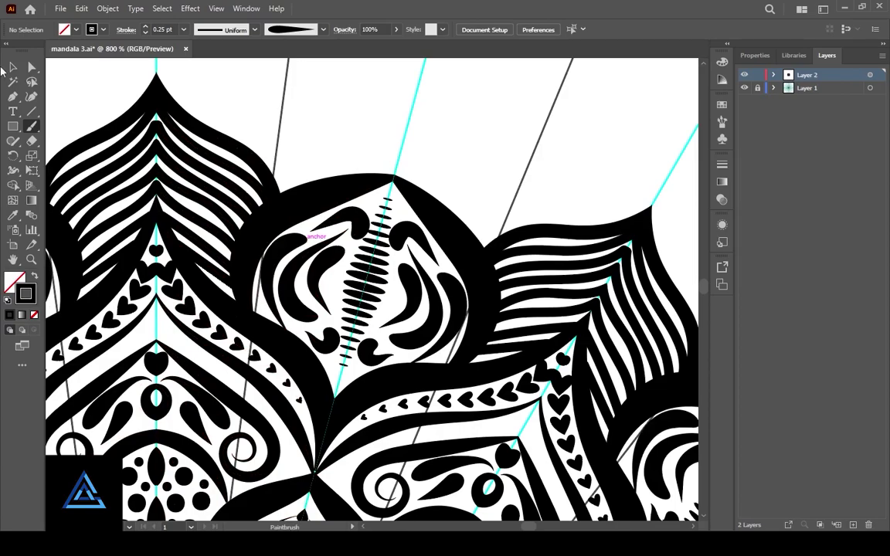
Apply the lens-shaped width profile to the uppermost teardrop inside the rounded petal.
left_click(13, 68)
left_click(357, 222)
left_click(323, 29)
left_click(301, 71)
left_click(254, 29)
left_click(228, 71)
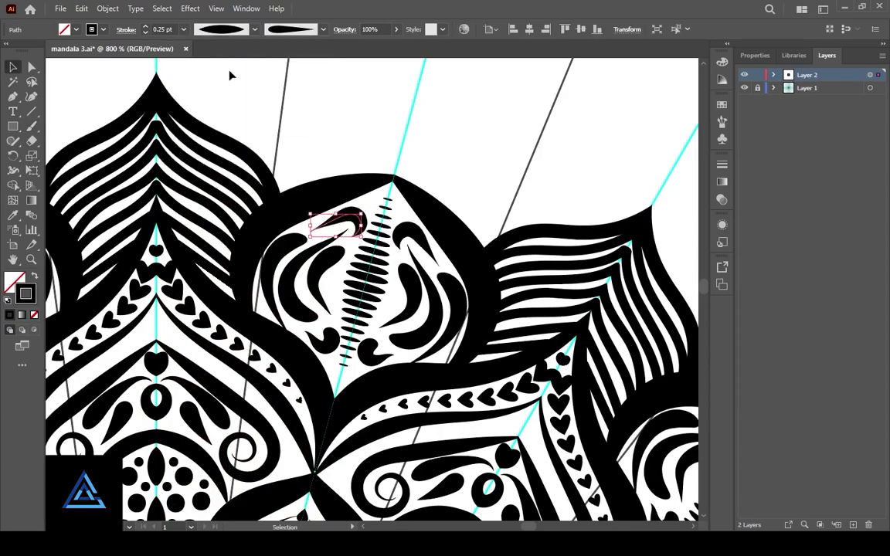
left_click(480, 149)
Delete the inner curves of the striped petal while keeping its outer outline.
mouse_move(211, 516)
left_mouse_down()
mouse_move(478, 84)
mouse_move(440, 310)
left_mouse_up()
left_click_drag(494, 97, 398, 464)
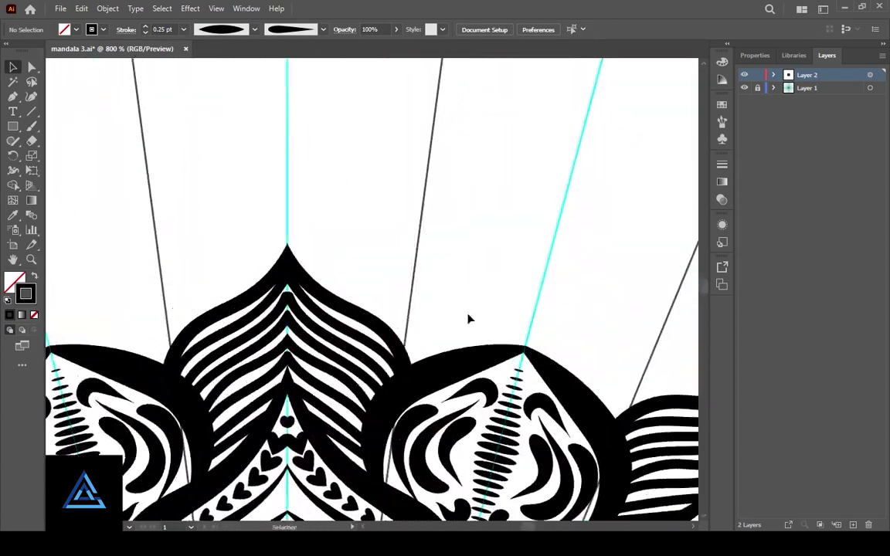
key("ctrl+minus")
key("ctrl+minus")
key("ctrl+minus")
left_click_drag(508, 283, 507, 236)
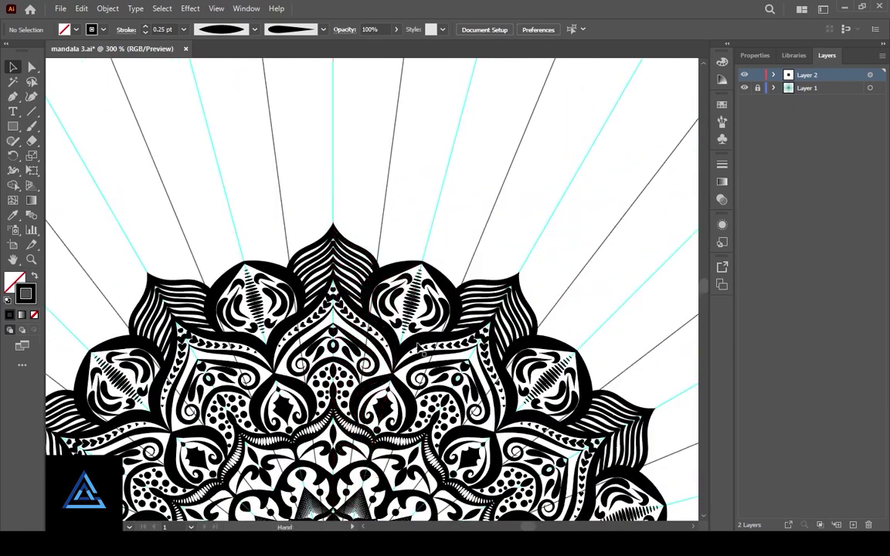
left_click(382, 309)
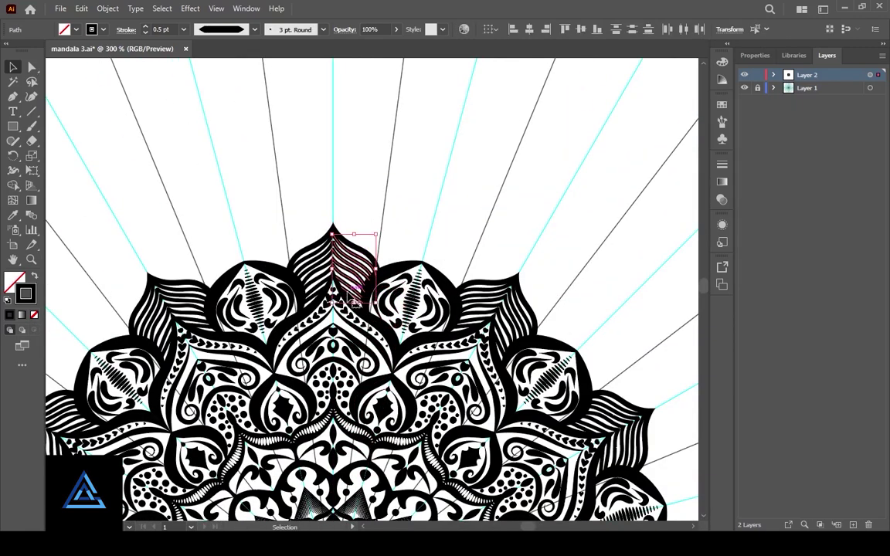
key("Delete")
Paint a curve inside the emptied pointed petal with the graduated oval-dots art brush at 1 pt, filling it with radiating dashes.
key("ctrl+plus")
key("ctrl+plus")
left_click_drag(351, 298, 375, 328)
left_click(32, 126)
left_click(323, 30)
scroll(263, 85, "down", 5)
left_click(259, 69)
mouse_move(320, 238)
left_mouse_down()
mouse_move(390, 302)
mouse_move(320, 227)
left_mouse_up()
key("ctrl+z")
key("ctrl+z")
left_click_drag(371, 309, 319, 221)
key("ctrl+z")
left_click_drag(375, 348, 317, 219)
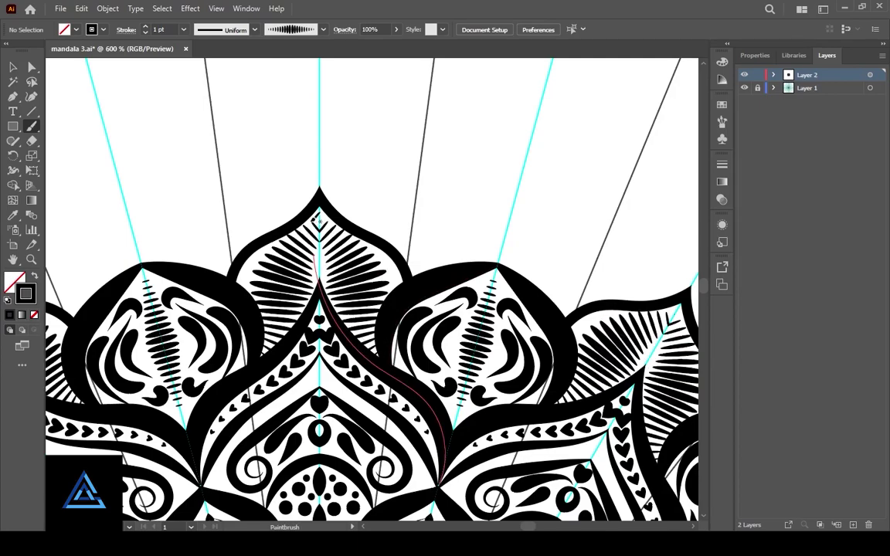
Restyle the axis line inside the rounded petal with the hearts brush Art Brush 11 at 0.25 pt.
left_click_drag(253, 306, 261, 178)
left_click(490, 199)
mouse_move(116, 49)
left_mouse_down()
mouse_move(93, 99)
mouse_move(116, 49)
left_mouse_up()
left_click(323, 29)
left_click(255, 77)
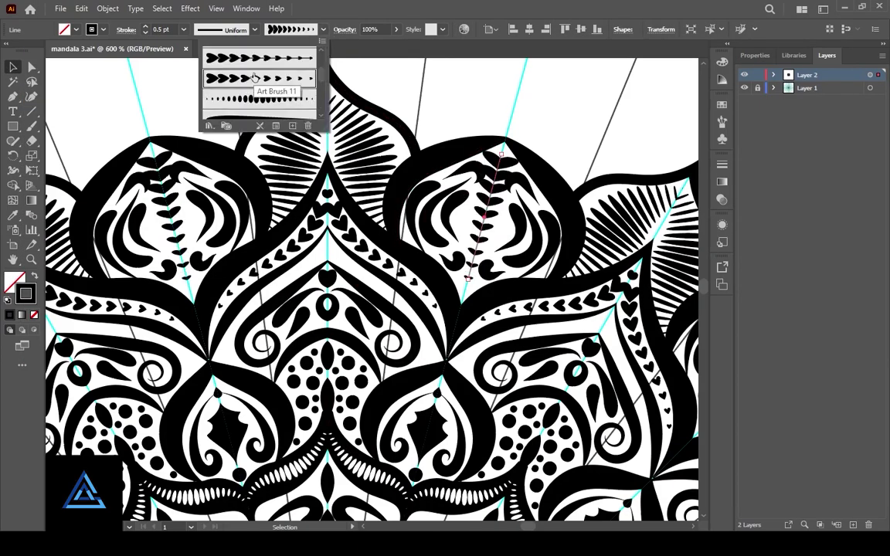
left_click(145, 33)
left_click(145, 33)
left_click(484, 125)
left_click_drag(485, 124, 463, 307)
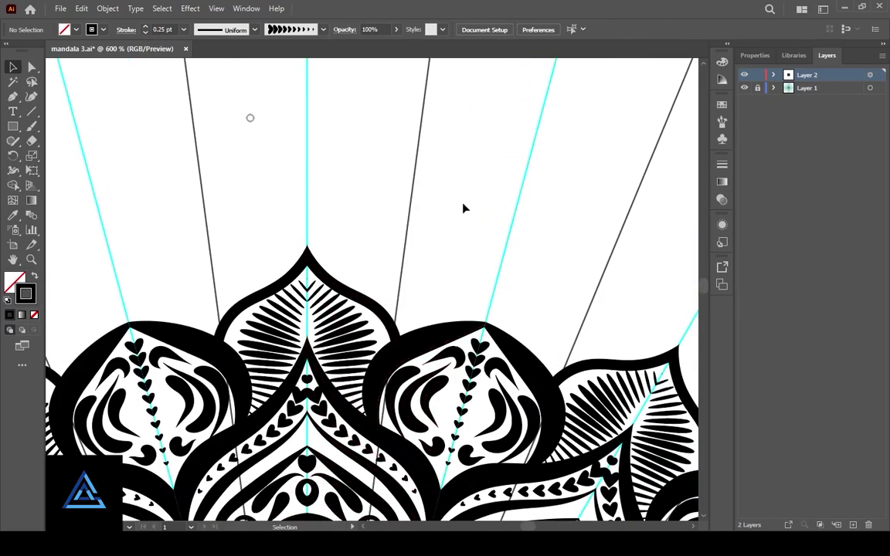
Paint a curve with the graduated oval-dots brush at 1 pt along the thick outline of the rounded petal.
left_click(427, 338)
left_click(456, 201)
left_click_drag(453, 379, 392, 305)
scroll(454, 267, "up", 2)
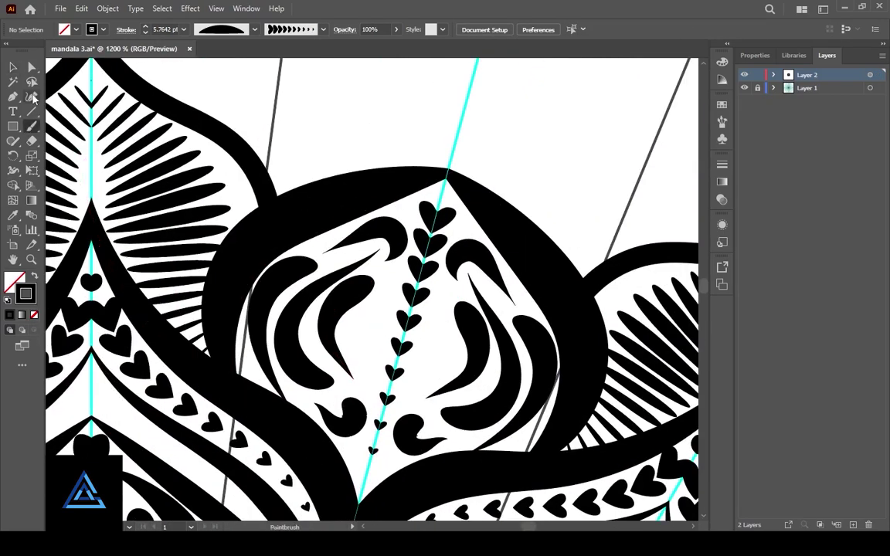
left_click(311, 215, "ctrl")
left_click_drag(224, 349, 222, 361)
key("v")
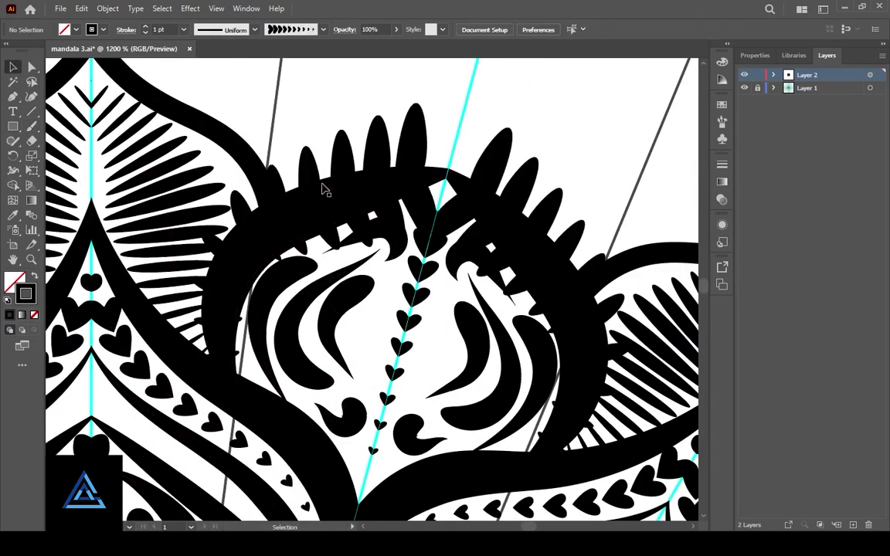
Restyle the oval-dotted curve with a white 0.25 pt stroke and adjust its anchor to centre it within the petal outline.
left_click(323, 191)
left_click(145, 32)
left_click(145, 32)
left_click(255, 30)
left_click(215, 70)
left_click(323, 29)
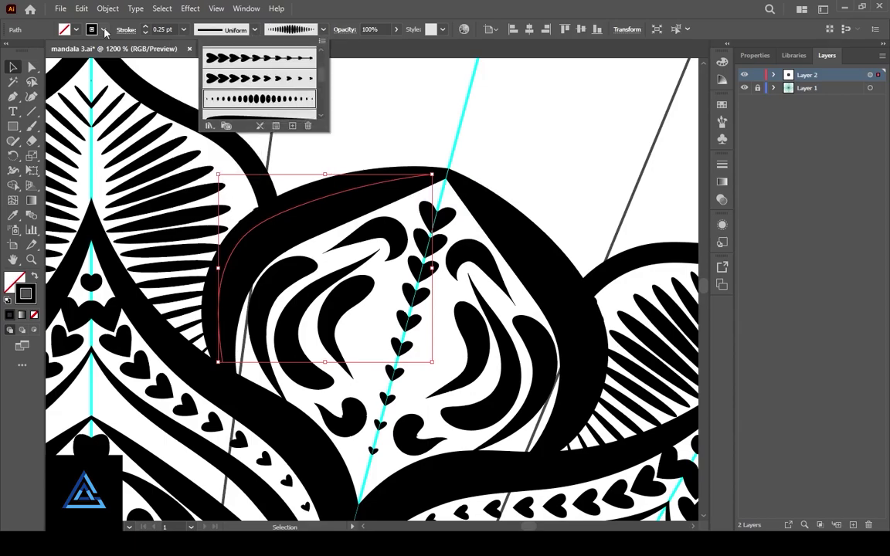
left_click(105, 31)
left_click(25, 51)
key("a")
left_click(244, 234)
left_click_drag(244, 234, 250, 245)
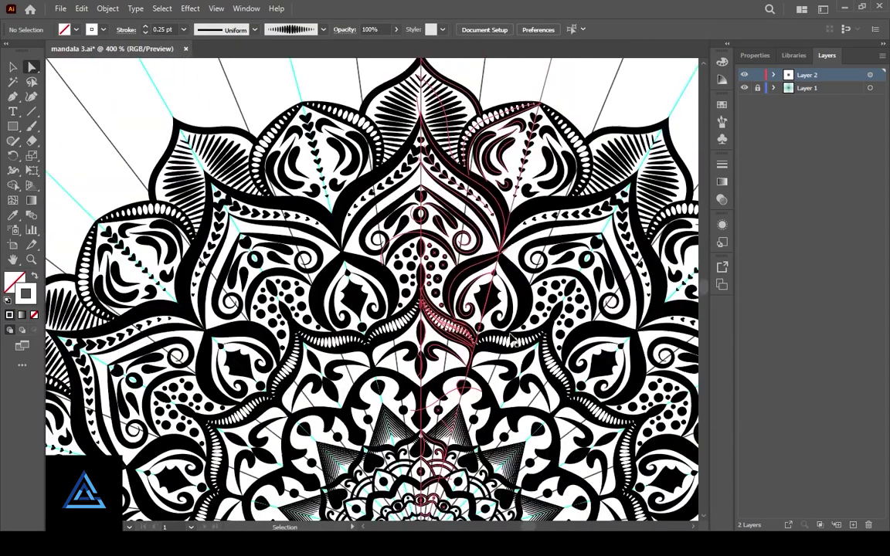
Try a row of large scallops along the pointed petal's outer edge, restyled with the Basic brush at 0.5 pt.
left_click(721, 121)
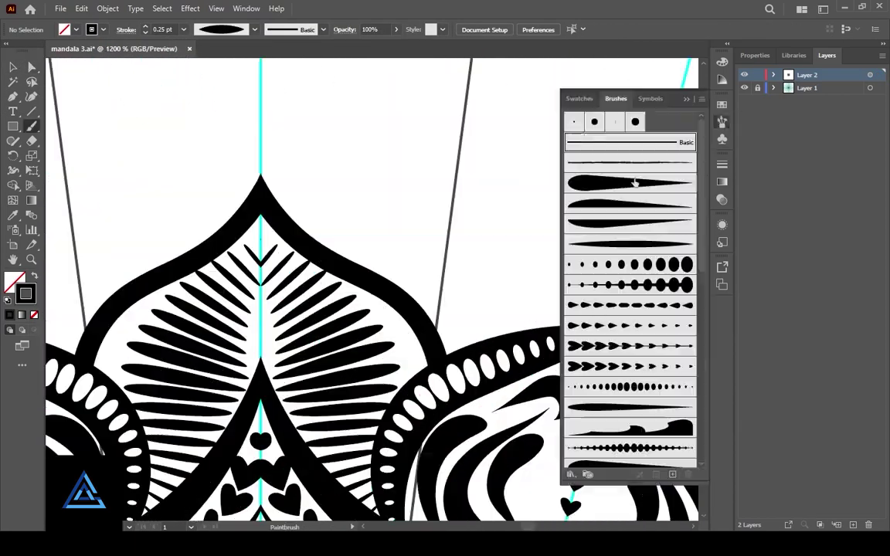
left_click_drag(428, 317, 445, 351)
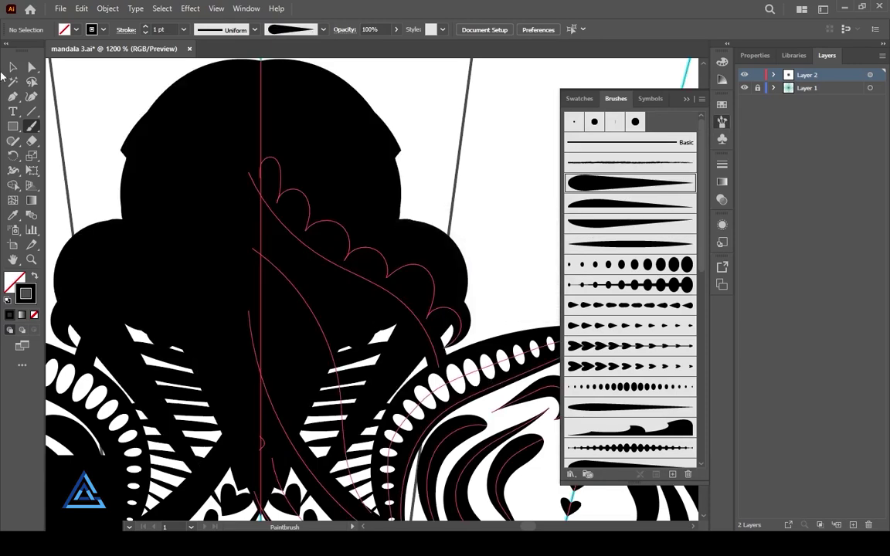
left_click(13, 67)
left_click(355, 202)
left_click(629, 142)
left_click(365, 105)
left_click_drag(268, 311, 230, 312)
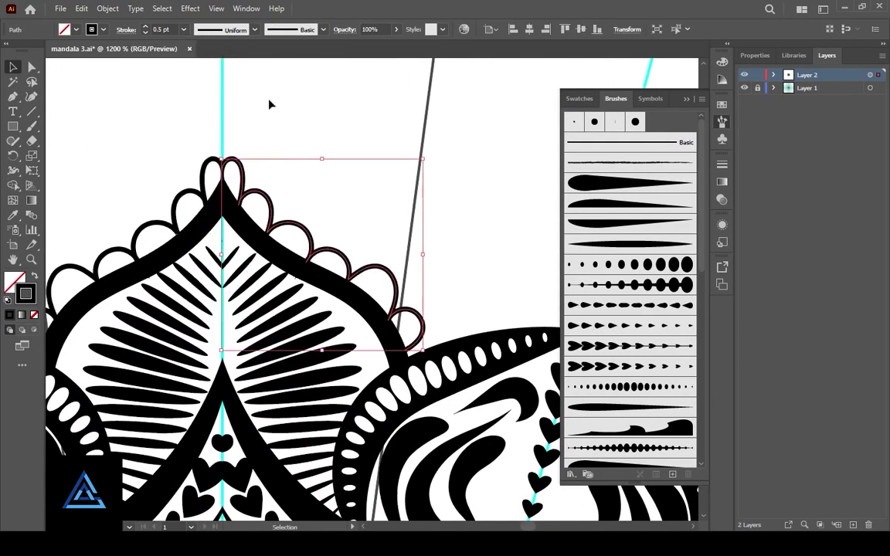
left_click_drag(270, 104, 390, 106)
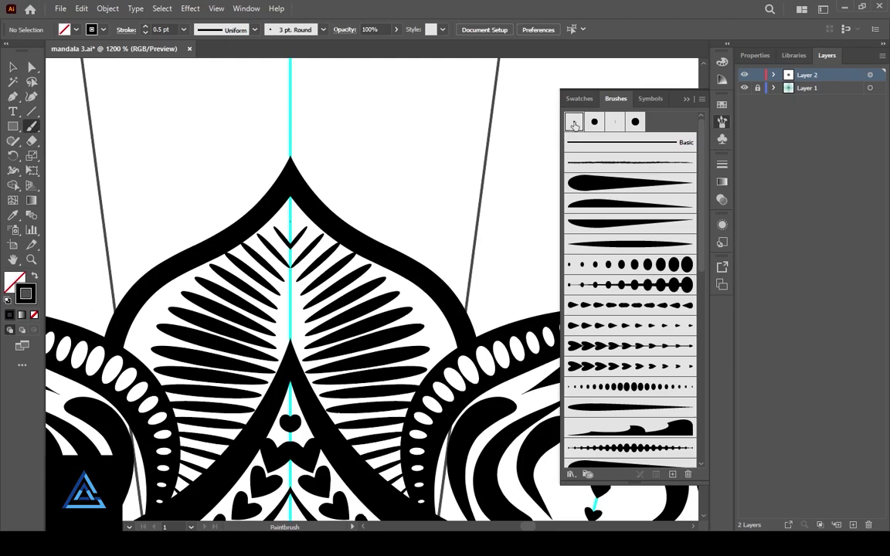
Paint small scallops along the pointed petal's outer edge and a tiny leaf at its tip, using the 3 pt. Round brush at 0.25 pt.
left_click(183, 30)
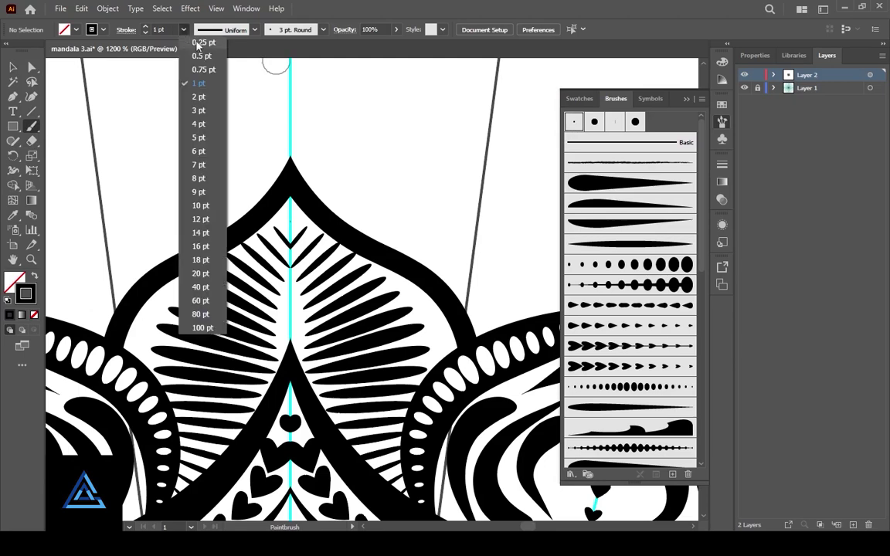
left_click(199, 56)
left_click_drag(288, 159, 307, 153)
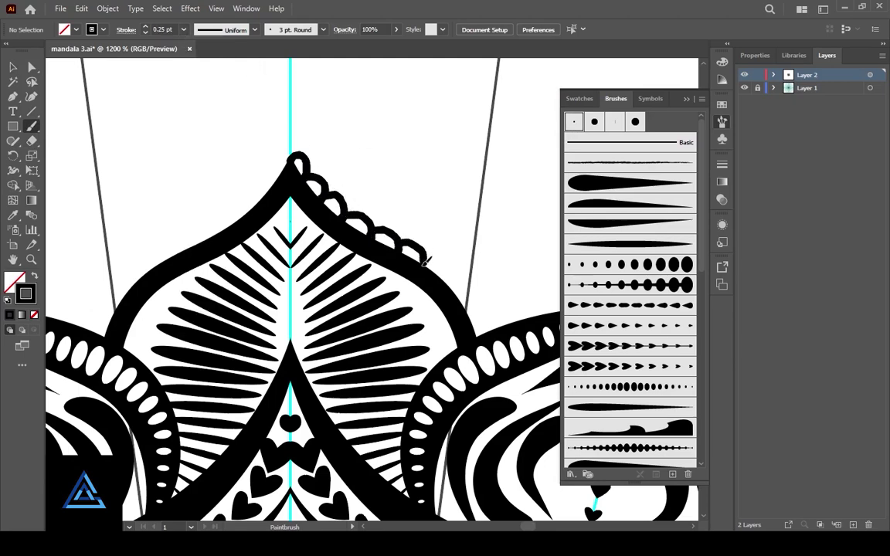
left_click_drag(481, 340, 482, 341)
scroll(287, 154, "up", 1)
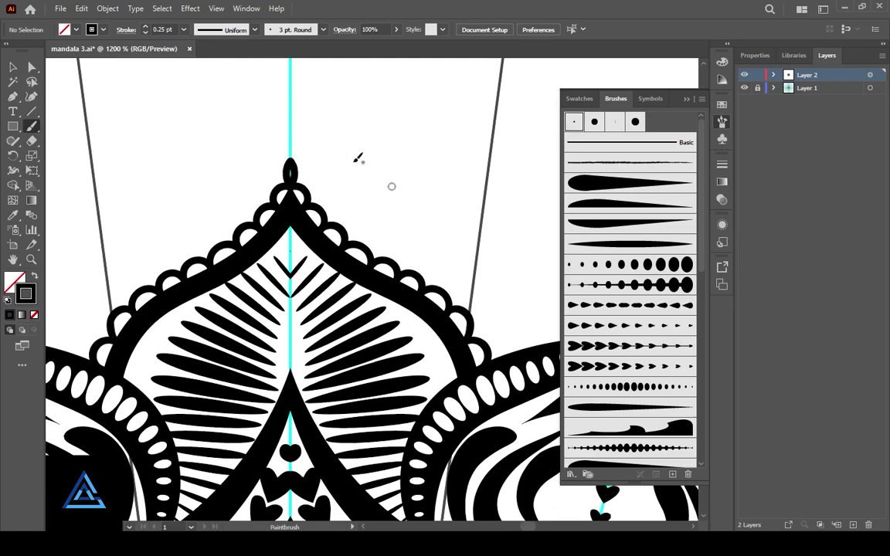
Swap the fill and stroke of the tiny leaf at the pointed petal's tip so it is solid black.
left_click(34, 275)
left_click(12, 68)
left_click(292, 165)
left_click(34, 276)
left_click(341, 173)
mouse_move(417, 197)
left_mouse_down()
mouse_move(340, 190)
mouse_move(295, 77)
mouse_move(290, 202)
left_mouse_up()
left_click(686, 99)
left_click(722, 122)
scroll(433, 122, "down", 2)
left_click_drag(395, 164, 410, 195)
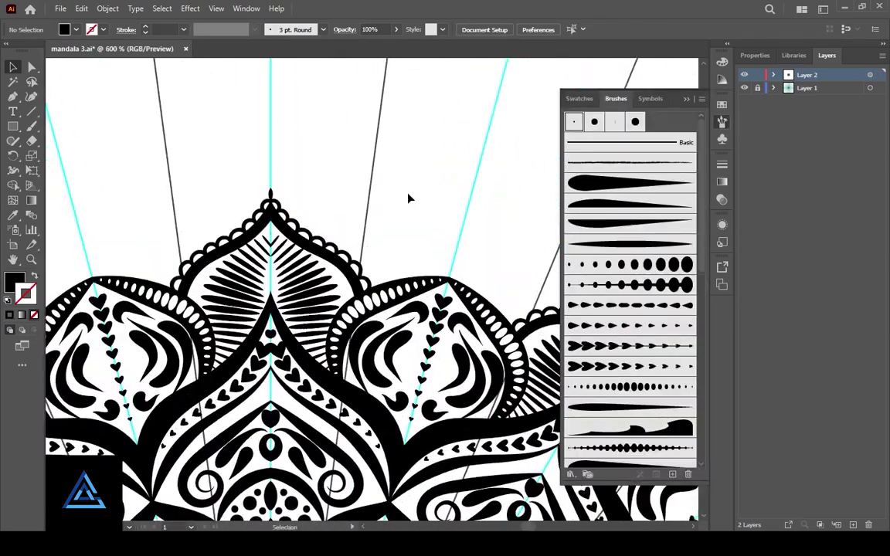
Paint a fan of nested curved teardrops above the rounded petal's tip with tapered art brushes at 0.25 pt.
scroll(393, 278, "down", 9)
scroll(392, 284, "up", 10)
scroll(431, 280, "right", 2)
scroll(431, 281, "up", 1)
key("b")
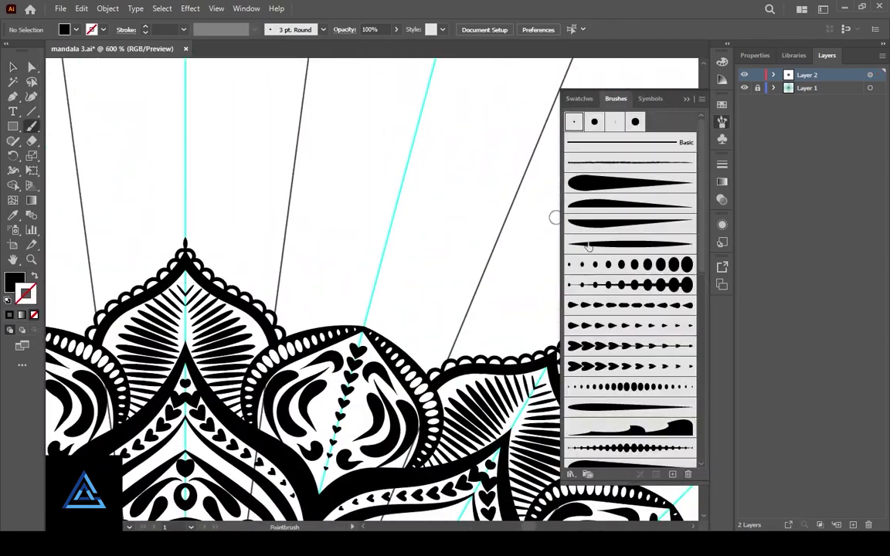
mouse_move(367, 315)
left_mouse_down()
mouse_move(368, 285)
mouse_move(386, 315)
mouse_move(385, 307)
mouse_move(377, 324)
mouse_move(403, 303)
left_mouse_up()
left_click(146, 33)
left_click(146, 33)
left_click(145, 32)
left_click(384, 314)
left_click(403, 303)
key("b")
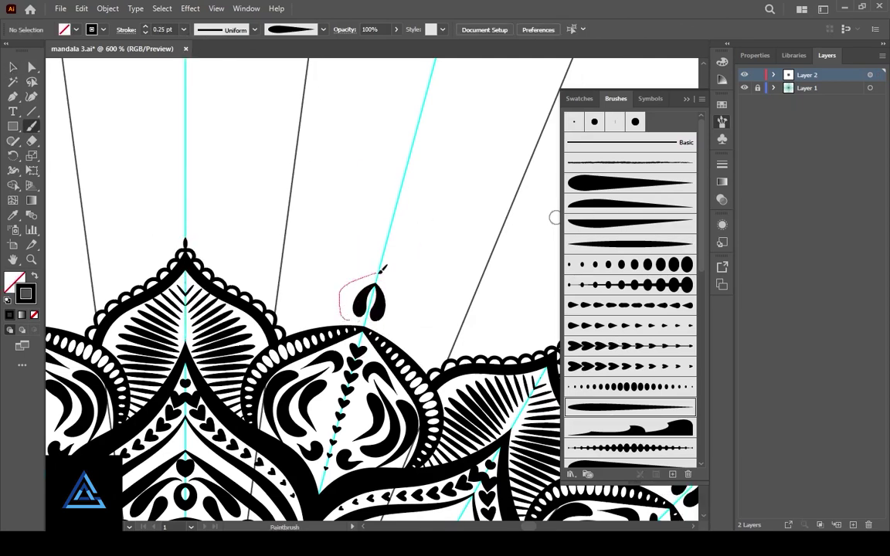
left_click_drag(372, 255, 350, 297)
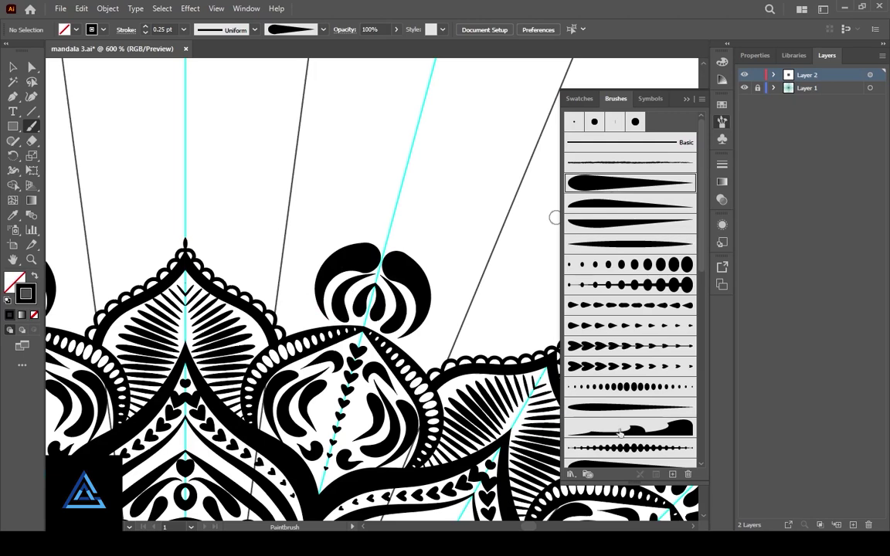
Turn the leaf above the teardrop fan into a solid black shape with no stroke.
key("v")
left_click(384, 232)
left_click(35, 277)
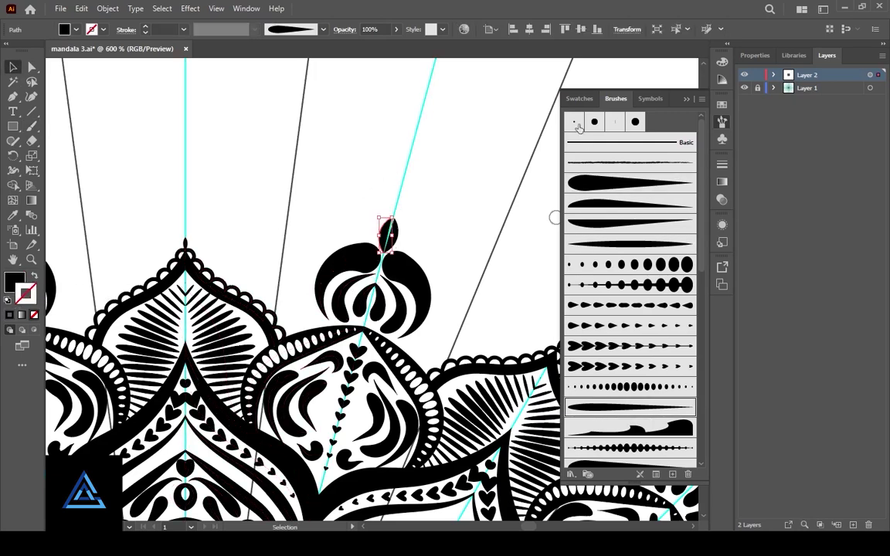
left_click(574, 122)
left_click(34, 315)
left_click(433, 202)
Move the solid leaf against the diagonal axis and adjust its anchor points so its mirrored halves join.
left_click_drag(389, 233, 392, 228)
left_click_drag(387, 245, 379, 249)
scroll(394, 190, "up", 3)
key("a")
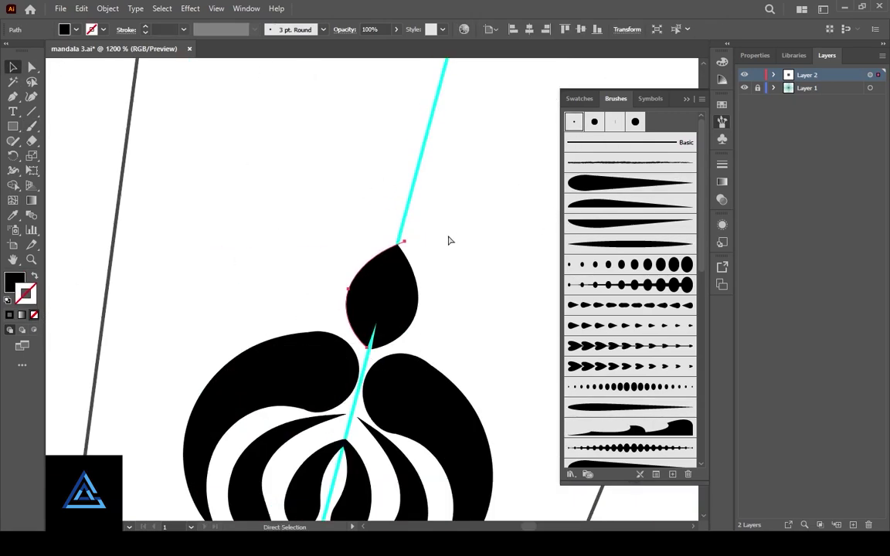
left_click_drag(367, 347, 386, 261)
left_click(393, 342)
scroll(386, 262, "down", 2)
mouse_move(414, 352)
left_mouse_down()
mouse_move(327, 289)
mouse_move(394, 342)
left_mouse_up()
scroll(327, 288, "down", 2)
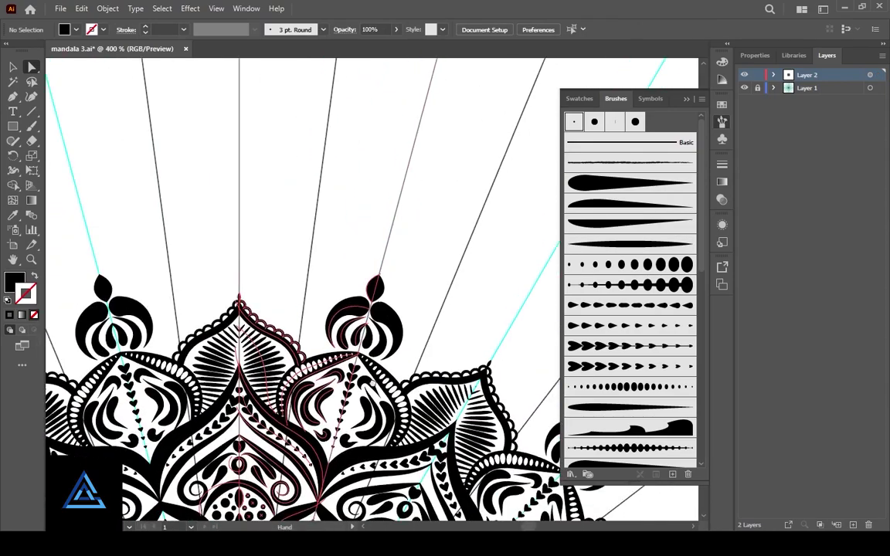
Paint a thick wavy band between the vertical and diagonal axes with the lens-shaped art brush, and a thinner 0.25 pt curve beneath it.
left_click(32, 126)
left_click(631, 249)
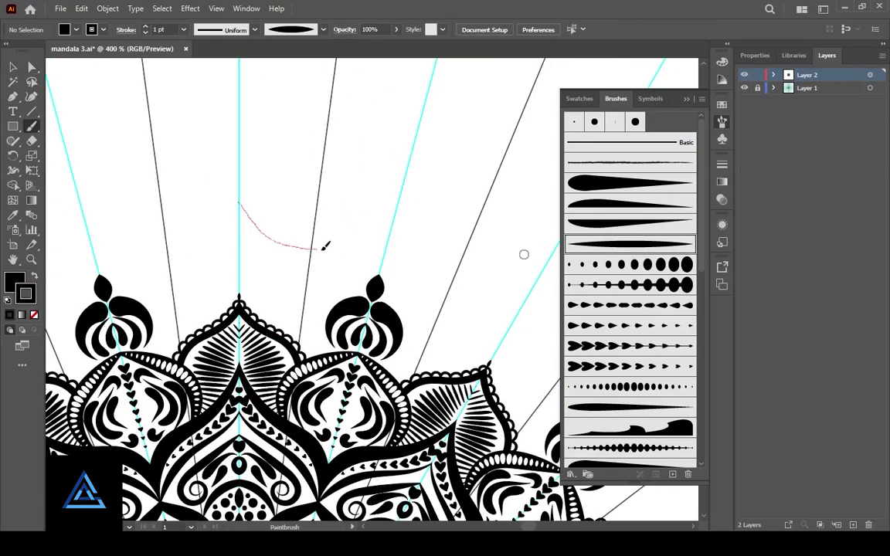
left_click_drag(325, 247, 347, 241)
scroll(377, 243, "down", 2)
left_click(183, 29)
left_click(198, 50)
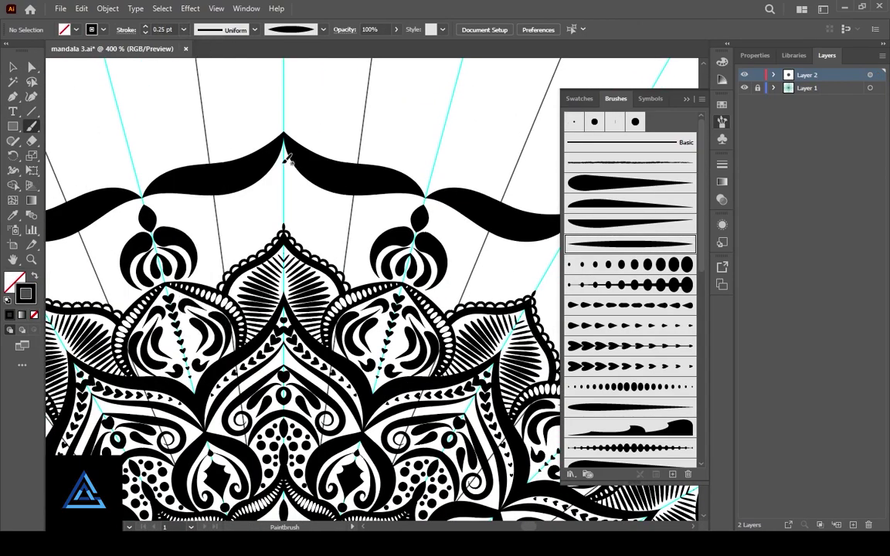
left_click_drag(409, 221, 410, 223)
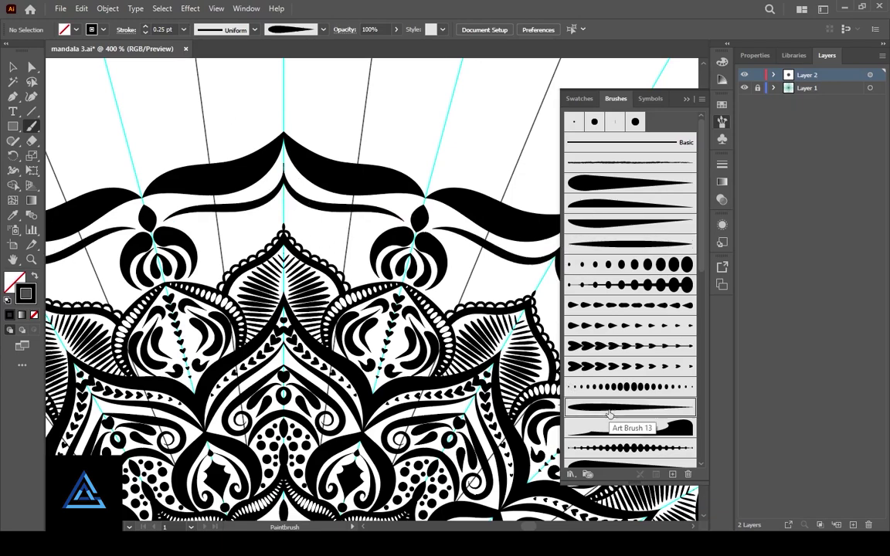
Paint a long curling scroll above the scalloped petal edge with Art Brush 13, undoing the first attempt.
left_click_drag(306, 217, 351, 271)
key("ctrl+z")
left_click_drag(367, 307, 376, 325)
key("ctrl+equal")
key("ctrl+equal")
Reposition and slightly resize the curling scroll to fit between the scalloped edge and the thinner curve.
key("v")
left_click(309, 243)
left_click_drag(376, 239, 368, 238)
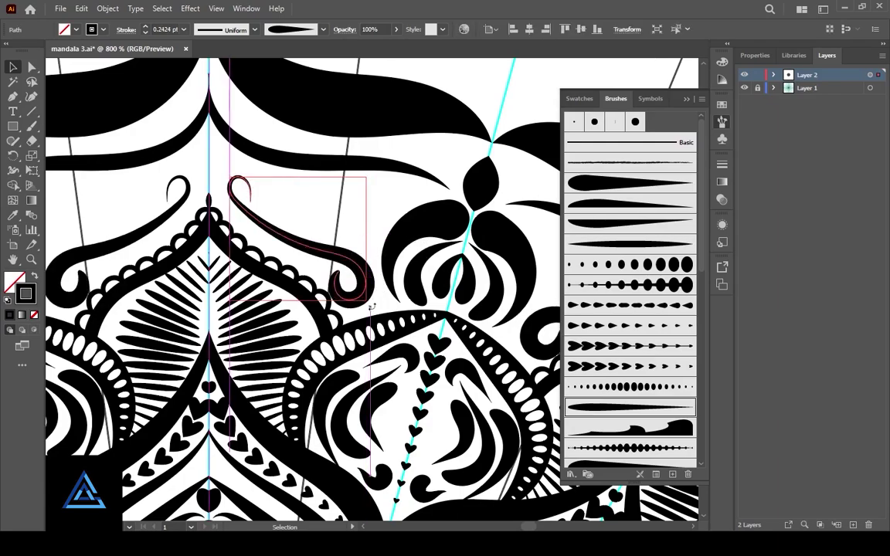
left_click_drag(371, 305, 379, 296)
left_click(376, 301)
mouse_move(288, 240)
left_mouse_down()
mouse_move(293, 299)
mouse_move(298, 231)
left_mouse_up()
key("ctrl+minus")
key("ctrl+minus")
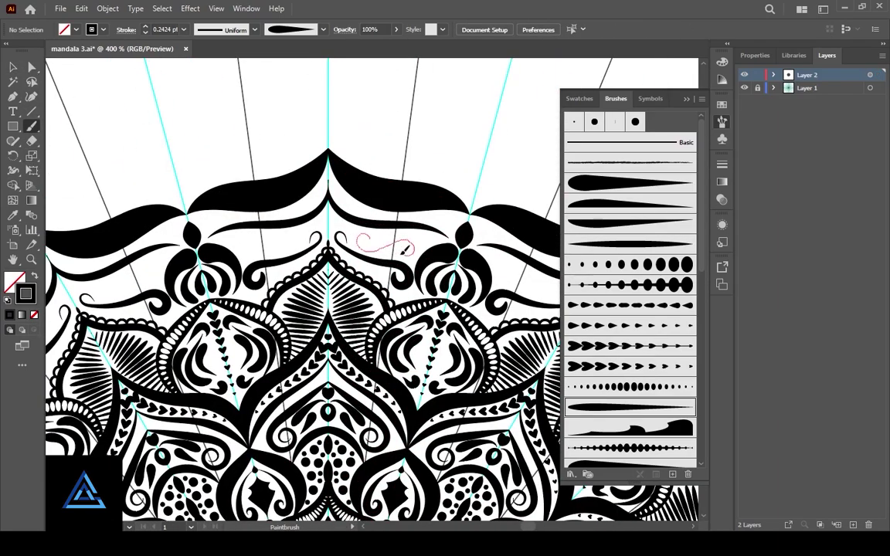
Paint an S-shaped scroll above the first one and restyle it with the lens-shaped art brush.
left_click_drag(403, 249, 404, 250)
key("v")
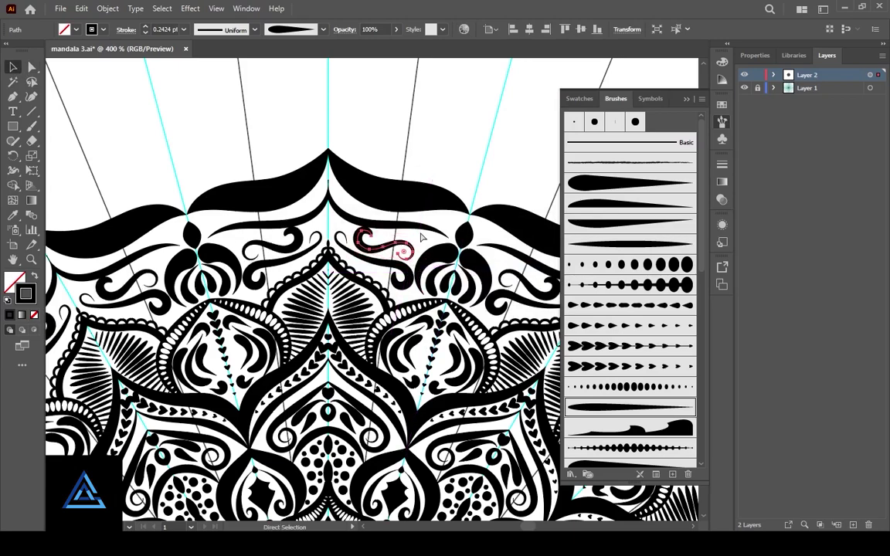
key("ctrl+equal")
key("ctrl+equal")
key("ctrl+equal")
left_click(626, 247)
left_click(472, 233)
left_click_drag(309, 340, 432, 282)
Place a round dot at each end of the S-shaped scroll with the 3 pt. Round brush at 1 pt.
key("b")
left_click(574, 121)
left_click(184, 29)
left_click(197, 46)
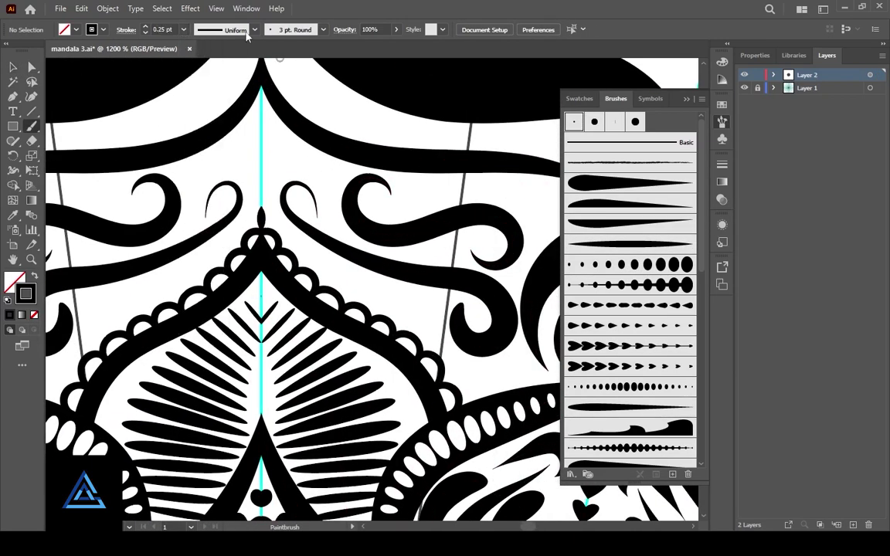
left_click(184, 30)
left_click(179, 80)
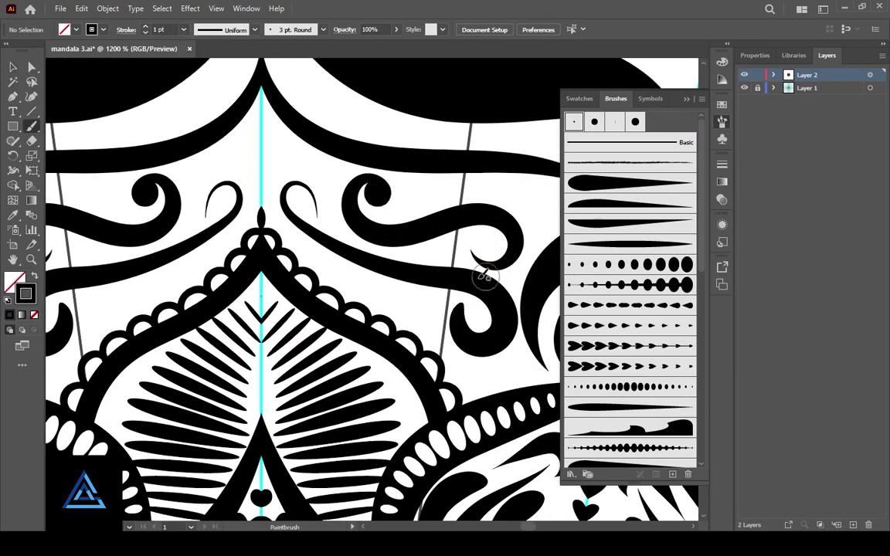
mouse_move(401, 326)
left_mouse_down()
mouse_move(401, 250)
mouse_move(476, 332)
left_mouse_up()
Paint half of a small heart against the vertical axis above the scalloped petal's tip, using the 3 pt. Round brush at 0.25 pt.
left_click(184, 31)
left_click(197, 46)
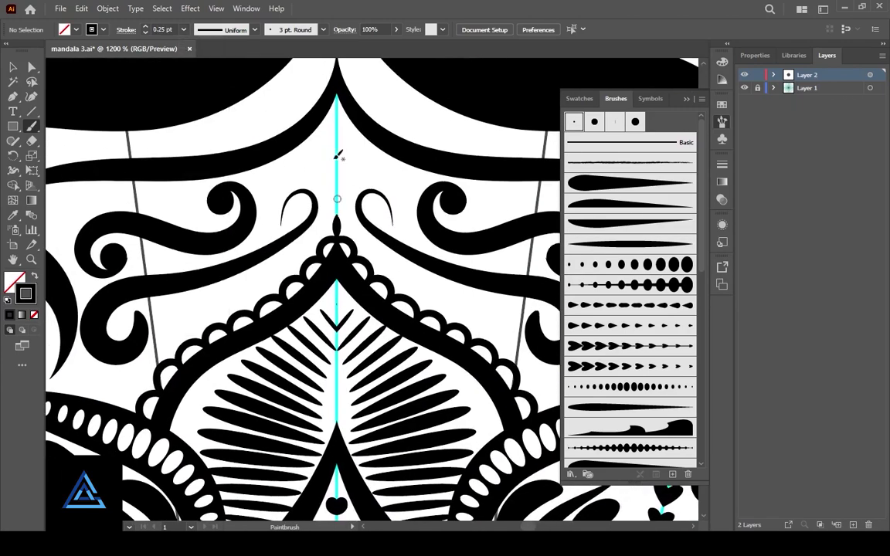
key("v")
left_click(360, 172)
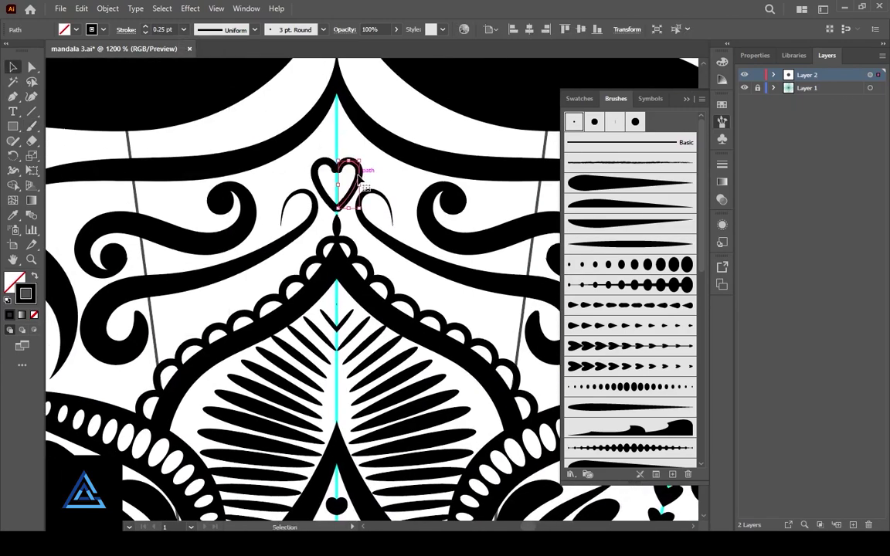
Swap the heart's stroke to a solid black fill and stretch its inner side to the axis, closing the gap between halves.
key("shift+x")
key("ctrl+equal")
key("ctrl+equal")
key("ctrl+equal")
key("ctrl+equal")
key("Right")
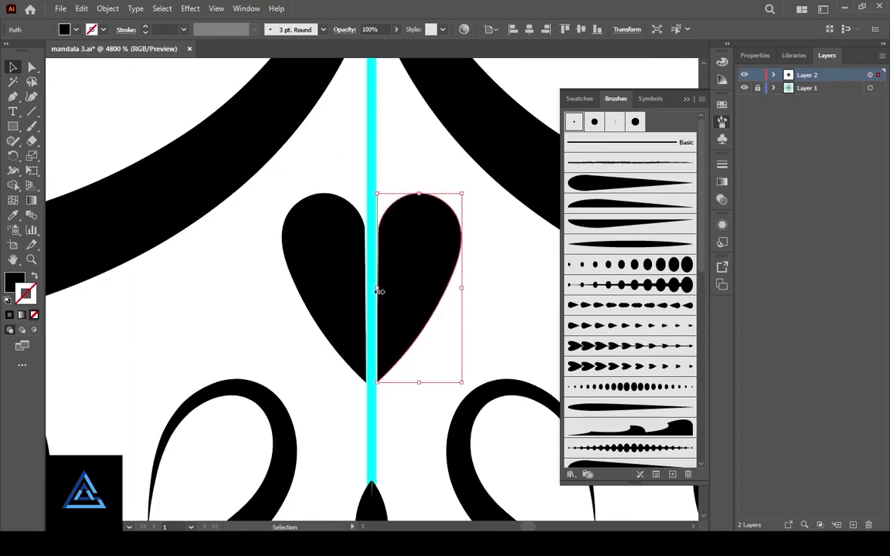
left_click_drag(379, 289, 366, 289)
left_click(493, 287)
Place round dots on the vertical axis below and above the heart, using a 0.25 pt stroke for the smallest ones.
key("ctrl+minus")
key("ctrl+minus")
key("ctrl+minus")
key("ctrl+minus")
left_click_drag(324, 371, 309, 272)
left_click(184, 30)
left_click(194, 44)
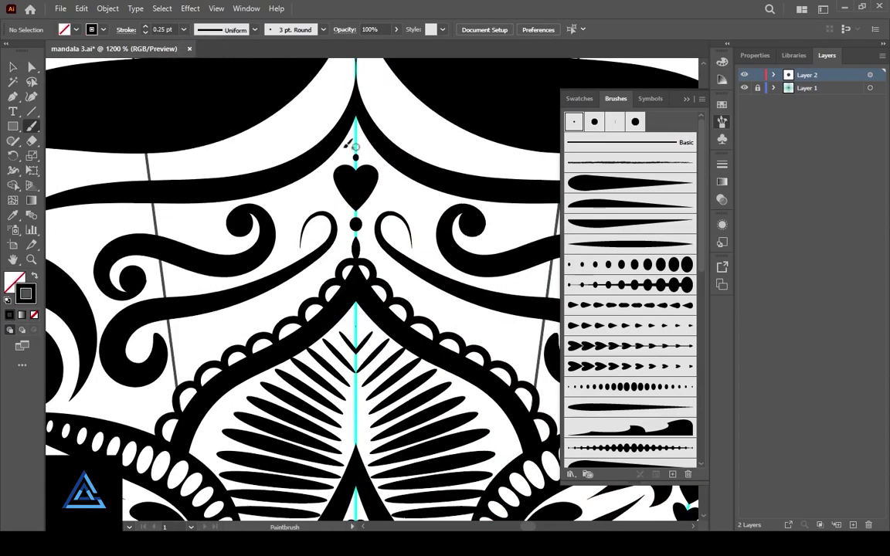
Paint a curve beneath the thick wavy band and restyle it with the pointed-dots art brush at 0.25 pt and a lens-shaped width profile.
scroll(348, 147, "down", 2)
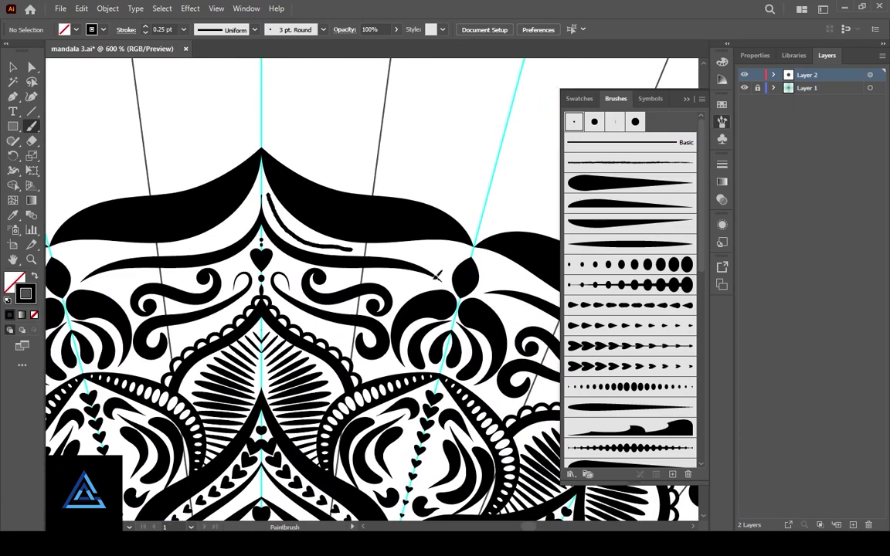
left_click(12, 68)
left_click(309, 240)
left_click(629, 305)
left_click(184, 30)
left_click(195, 44)
left_click(255, 30)
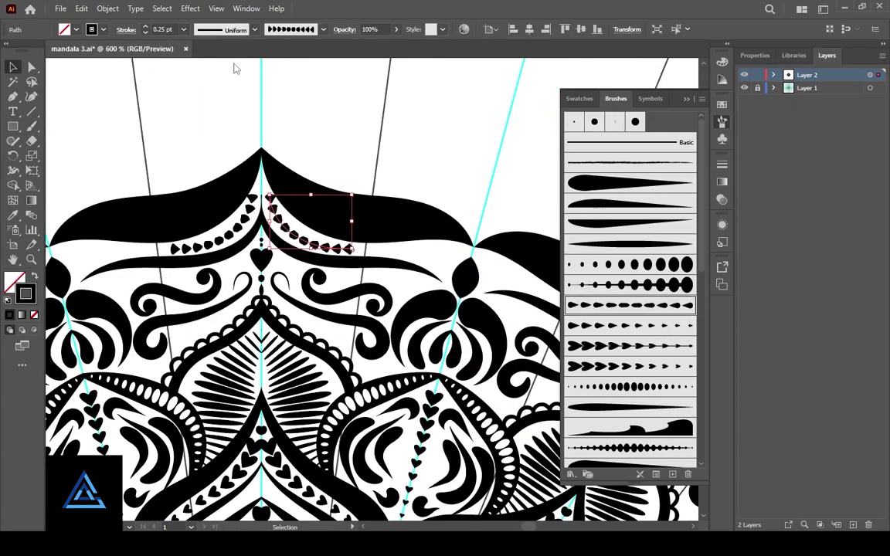
left_click(234, 66)
mouse_move(323, 376)
left_mouse_down()
mouse_move(260, 256)
mouse_move(261, 290)
mouse_move(412, 323)
mouse_move(368, 359)
left_mouse_up()
Place a round dot beside the solid leaf, beneath the end of the thick wavy band.
left_click(32, 126)
left_click(379, 170)
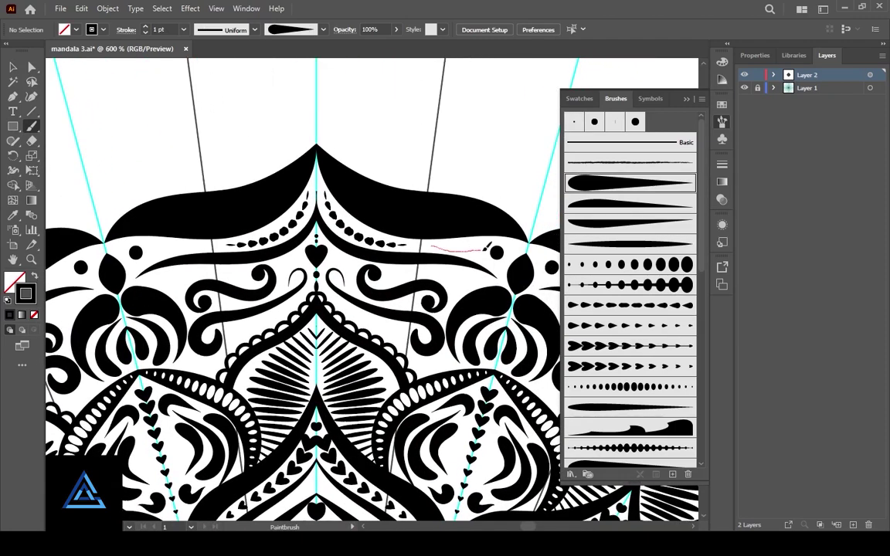
Try a teardrop stroke at 0.25 pt between the pointed-dots row and the round dot beside the leaf.
mouse_move(486, 246)
left_mouse_down()
mouse_move(261, 254)
mouse_move(289, 234)
left_mouse_up()
key("v")
left_click(240, 78)
left_click(386, 132)
left_click(535, 181)
scroll(467, 254, "up", 3)
key("Delete")
Move the thinner curve's end anchor across the vertical axis to sharpen the peak where its mirrored halves meet.
left_click_drag(108, 293, 279, 363)
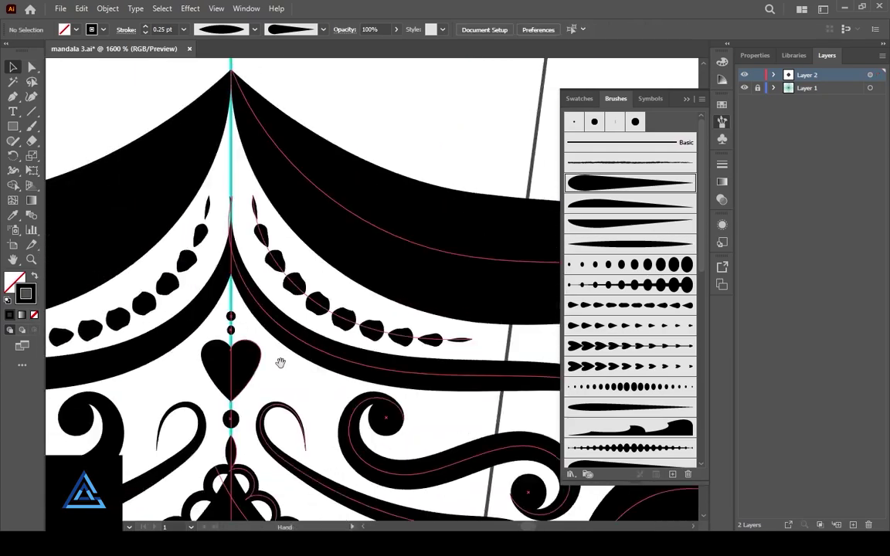
key("ctrl+plus")
key("a")
left_click(150, 181)
left_click_drag(149, 181, 133, 184)
left_click(173, 233)
key("ctrl+minus")
key("ctrl+minus")
key("ctrl+minus")
key("ctrl+minus")
key("ctrl+minus")
key("ctrl+minus")
left_click_drag(309, 309, 291, 227)
Paint a curve inside the thick wavy band and restyle it as white hearts at 0.25 pt with a lens-shaped width profile.
key("ctrl+plus")
key("ctrl+plus")
left_click_drag(262, 124, 498, 205)
key("v")
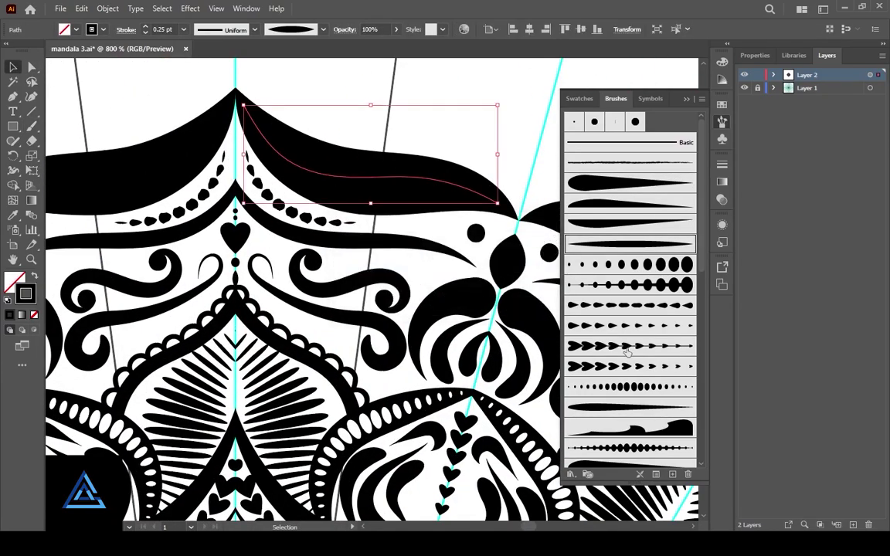
left_click(104, 29)
left_click(27, 50)
left_click(254, 31)
left_click(232, 60)
left_click(297, 87)
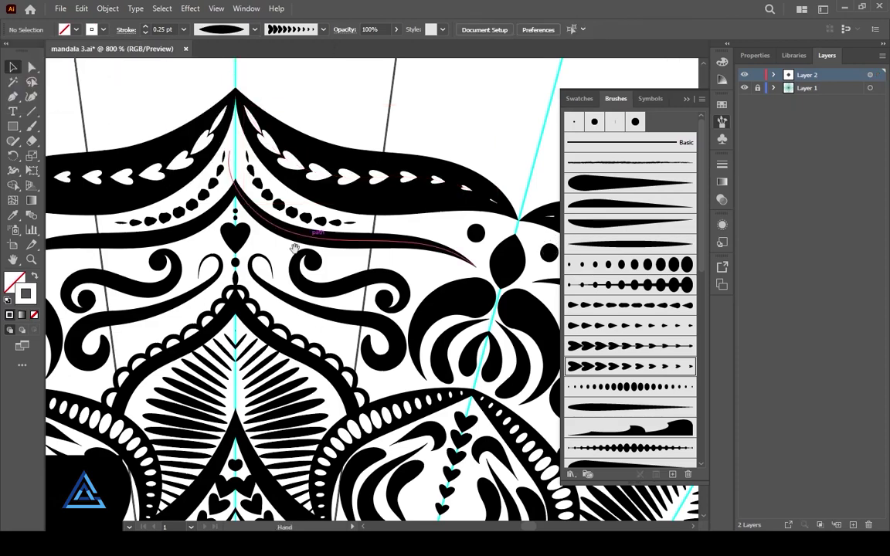
Try the beaded-line, lens and tapered art brushes on the white curve inside the thick wavy band.
left_click_drag(296, 247, 320, 310)
left_click(401, 238)
left_click(630, 386)
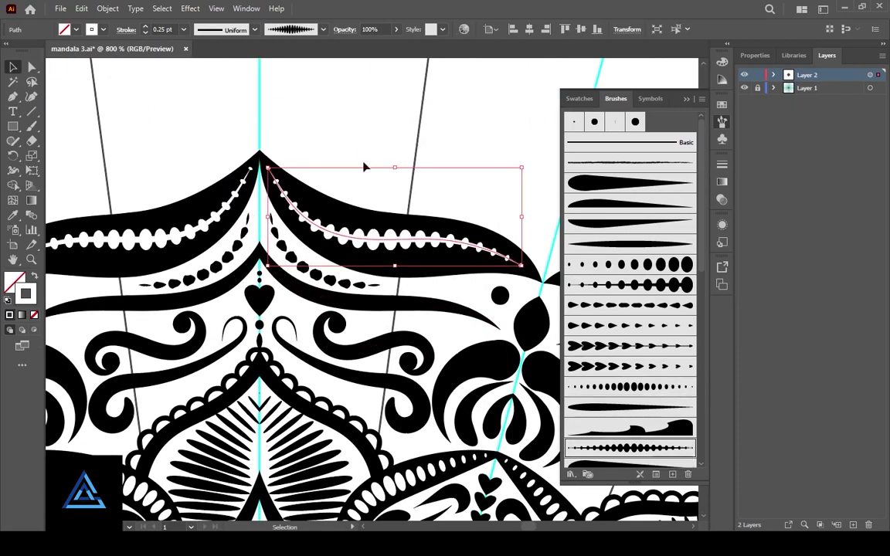
left_click(363, 164)
left_click_drag(266, 340, 254, 365)
left_click(379, 265)
left_click(633, 387)
scroll(672, 432, "down", 4)
left_click(647, 365)
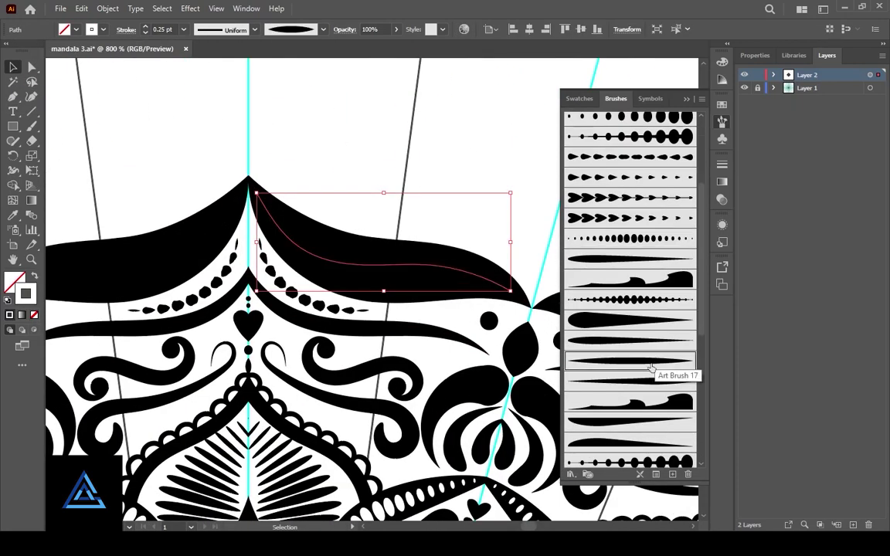
left_click(630, 340)
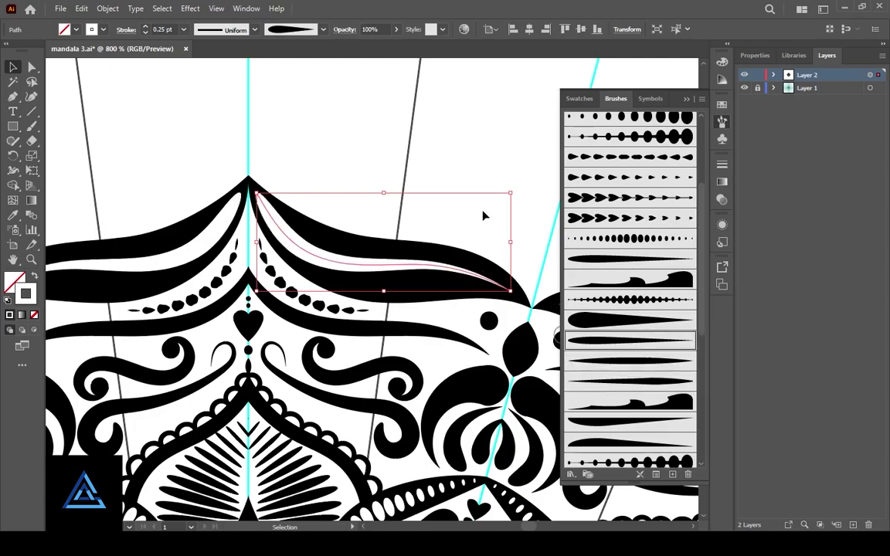
left_click(110, 172)
Repaint the white curve inside the wavy band down to its pointed end and apply the heart art brush.
key("b")
left_click_drag(533, 307, 533, 307)
left_click_drag(288, 222, 288, 327)
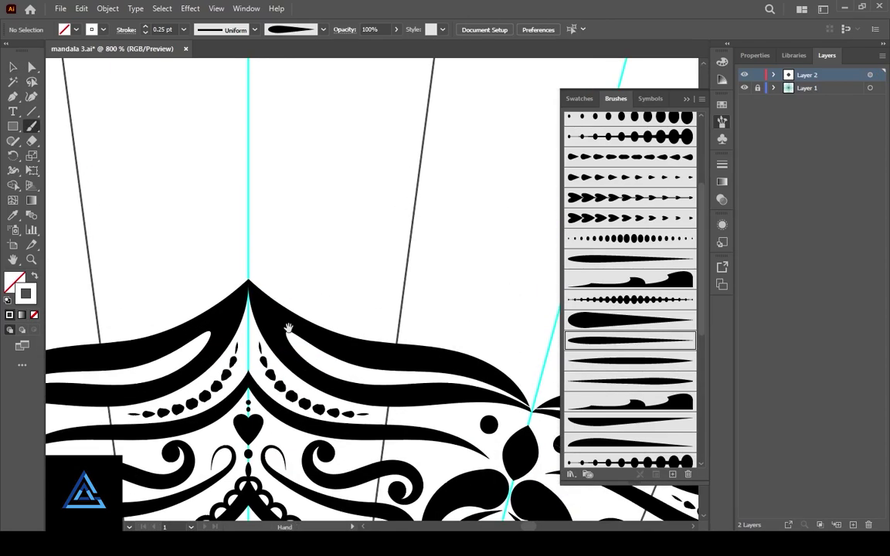
scroll(468, 133, "down", 3)
left_click_drag(412, 340, 390, 266)
left_click(13, 67)
left_click(425, 177)
left_click(609, 218)
left_click(472, 111)
Move the white heart row's end anchor near the wavy band's pointed end on the slanted axis.
key("a")
key("ctrl+plus")
key("ctrl+plus")
key("ctrl+plus")
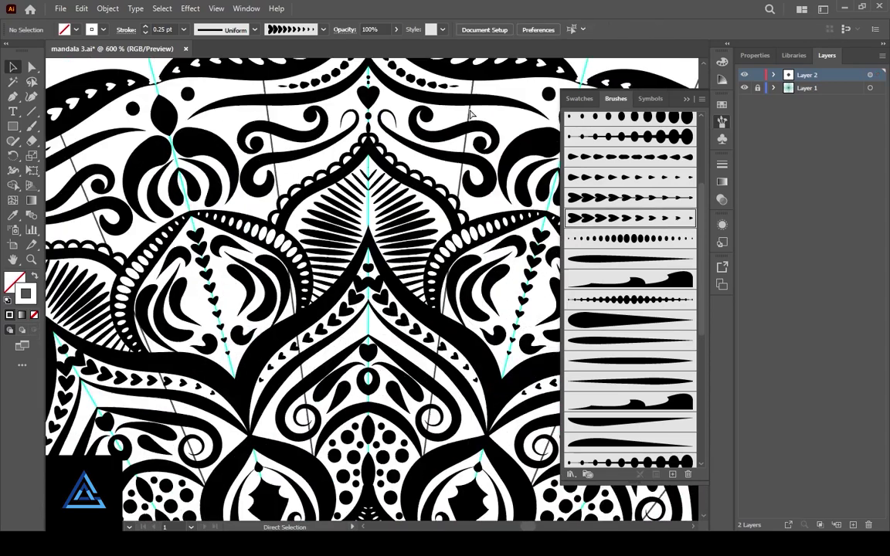
left_click_drag(473, 112, 279, 312)
left_click_drag(454, 212, 446, 199)
left_click(411, 115)
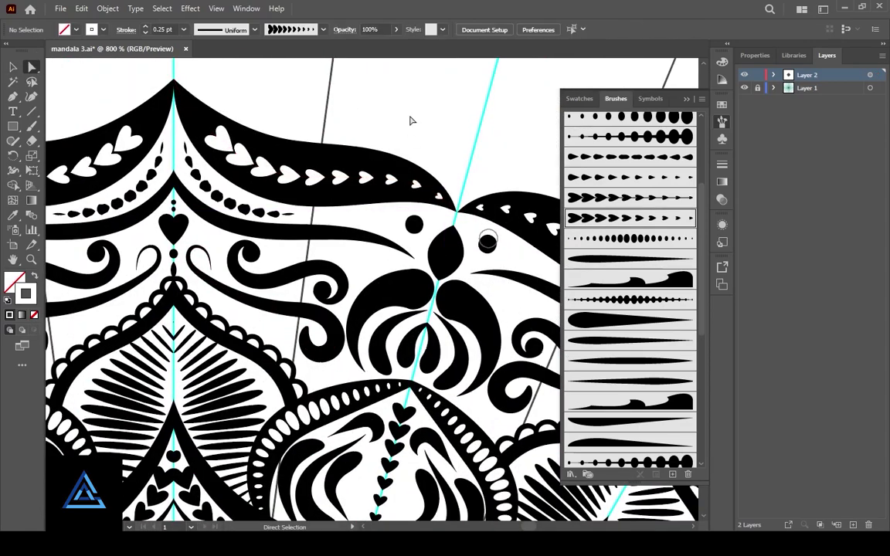
Paint a short curved stroke down to the slanted axis above the valley between two wavy bands.
key("ctrl+minus")
key("ctrl+minus")
mouse_move(412, 121)
left_mouse_down()
mouse_move(389, 129)
mouse_move(369, 176)
left_mouse_up()
key("b")
scroll(609, 291, "down", 1)
left_click(609, 291)
left_click_drag(312, 220, 409, 316)
Apply a lens-shaped width profile to the new stroke to form a full petal.
left_click(13, 68)
left_click(390, 272)
left_click(254, 29)
left_click(224, 60)
left_click(450, 238)
Hollow out the petal with an inner stroke coloured white and thinned to 0.75 pt.
key("ctrl+plus")
key("ctrl+plus")
left_click_drag(450, 238, 373, 174)
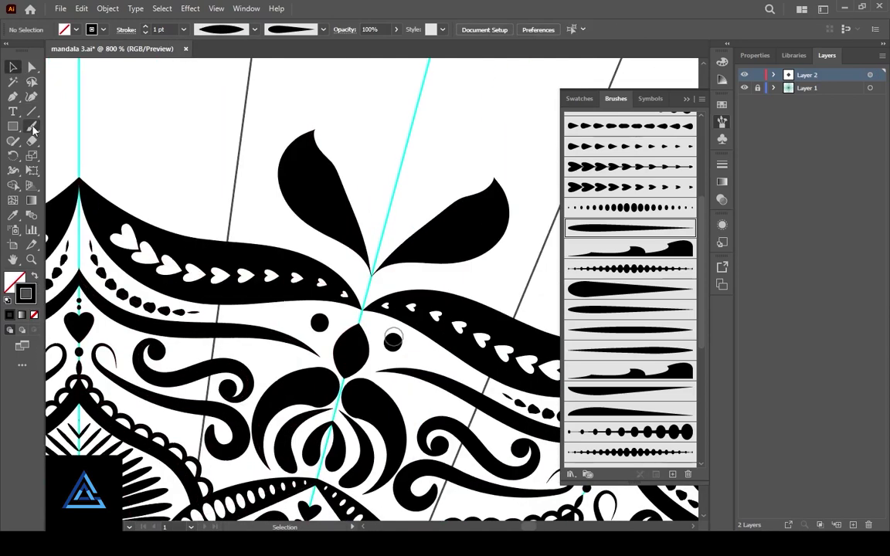
left_click(13, 67)
left_click(327, 213)
left_click(104, 30)
left_click(24, 50)
left_click(145, 34)
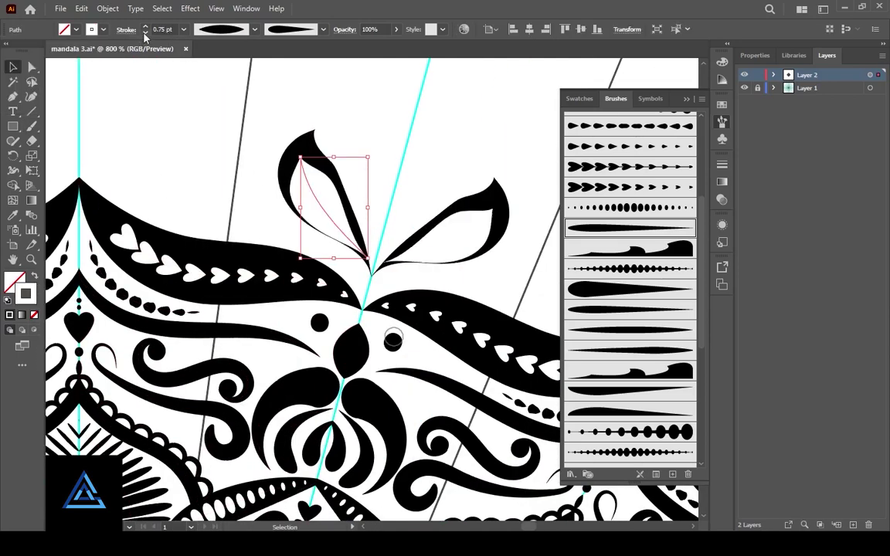
Reposition the white inner stroke's lower anchor so the hollow narrows into the petal's base.
key("a")
left_click(371, 252)
key("ctrl+plus")
key("ctrl+plus")
key("ctrl+plus")
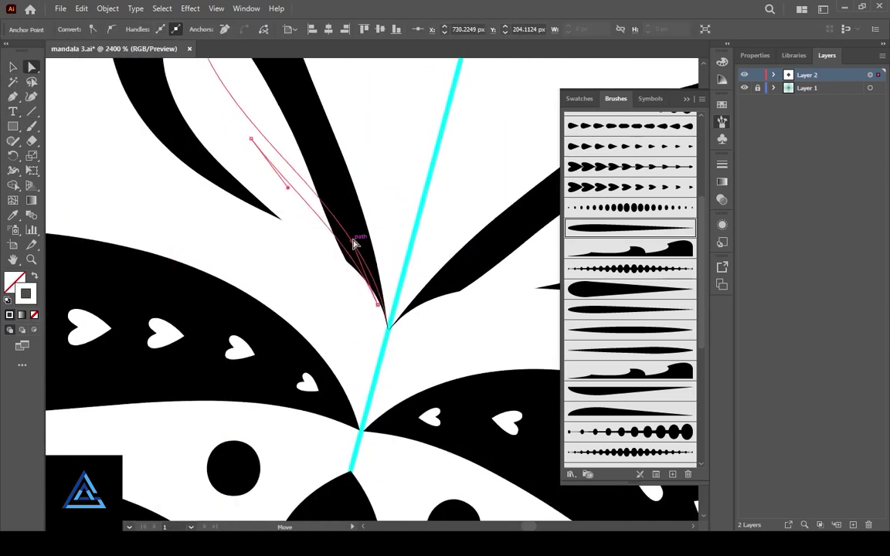
left_click_drag(354, 244, 353, 242)
left_click(313, 293)
scroll(304, 330, "up", 4)
left_click_drag(378, 453, 378, 438)
left_click(381, 231)
Paint a black curve above the hollow petals along the slanted axis and apply the flame-shaped art brush at 0.5 pt.
key("ctrl+minus")
key("ctrl+minus")
key("ctrl+minus")
key("ctrl+minus")
key("ctrl+minus")
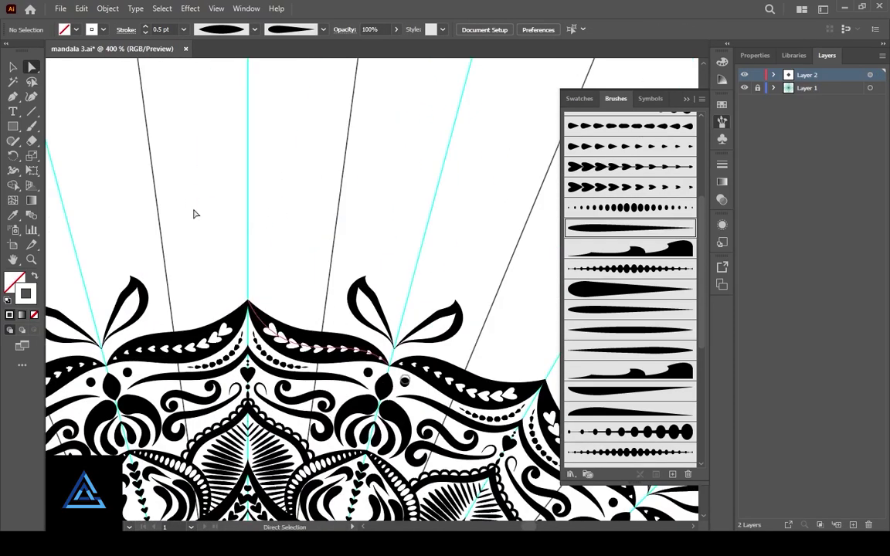
left_click(29, 127)
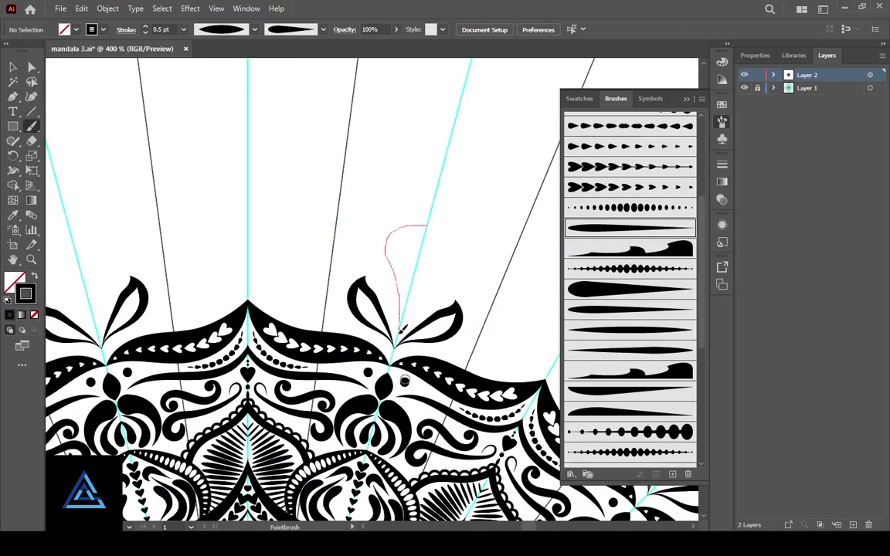
left_click_drag(400, 326, 398, 330)
left_click(387, 249)
left_click(631, 248)
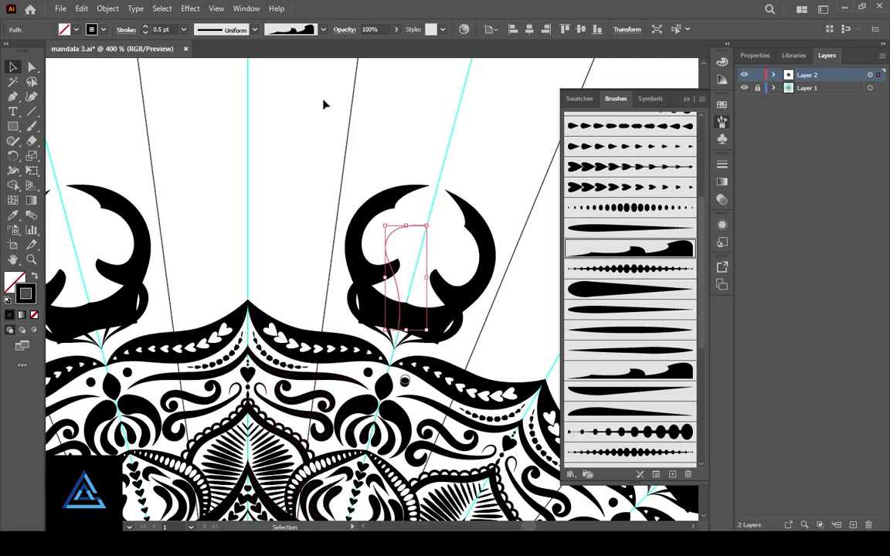
Give the flame-shaped curve a lens-shaped width profile, reflect it, and move it back above the hollow petals.
left_click(255, 29)
left_click(224, 58)
left_click_drag(392, 260, 283, 229)
right_click(283, 228)
mouse_move(319, 454)
left_click(472, 454)
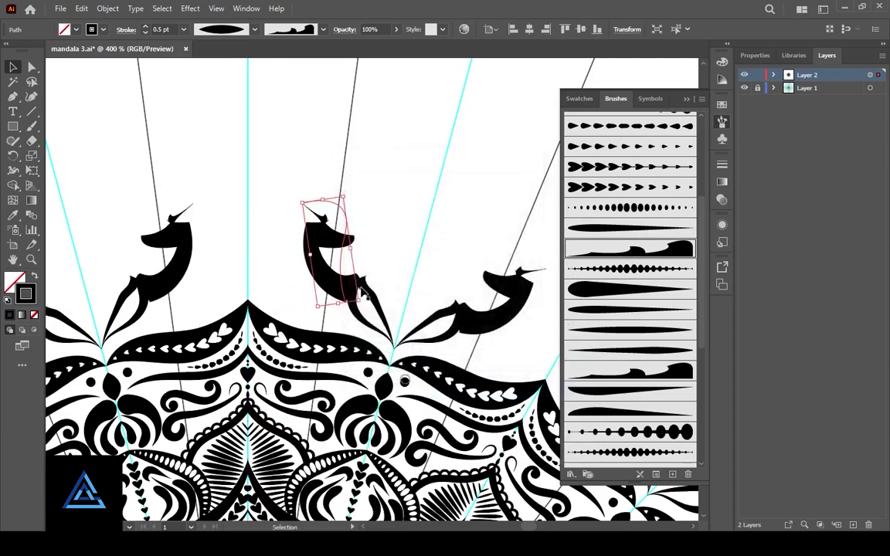
left_click_drag(395, 263, 395, 263)
scroll(497, 338, "up", 3)
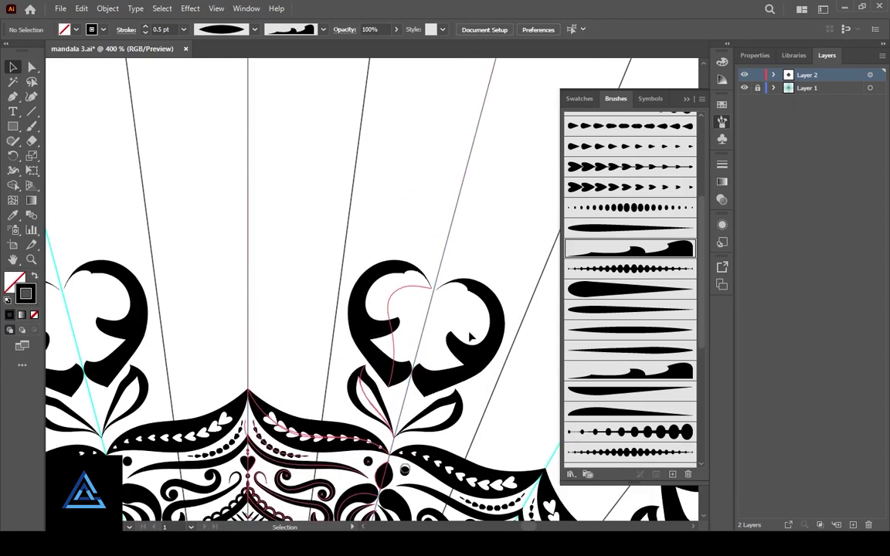
Switch the flame-shaped curve to a triangular width profile and move it until its mirrored halves meet on the slanted axis.
key("ctrl+z")
key("ctrl+z")
key("ctrl+z")
key("ctrl+z")
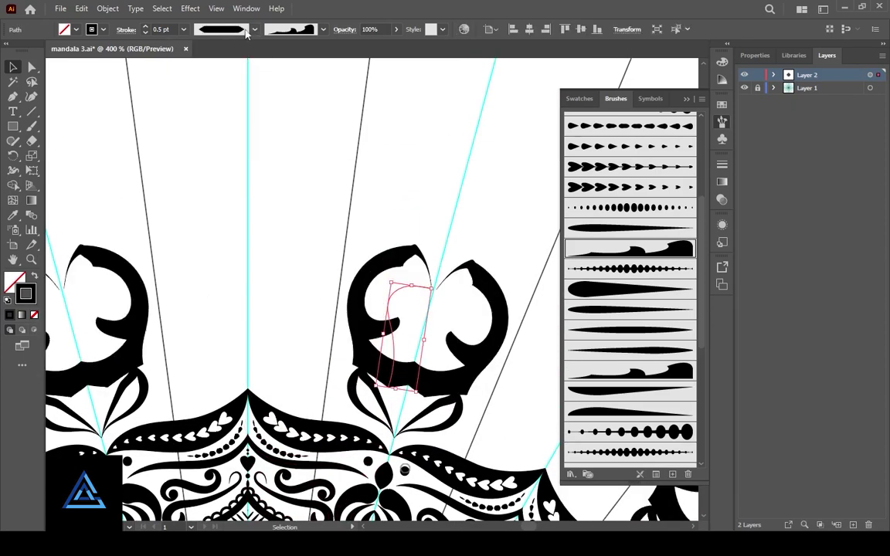
key("ctrl+z")
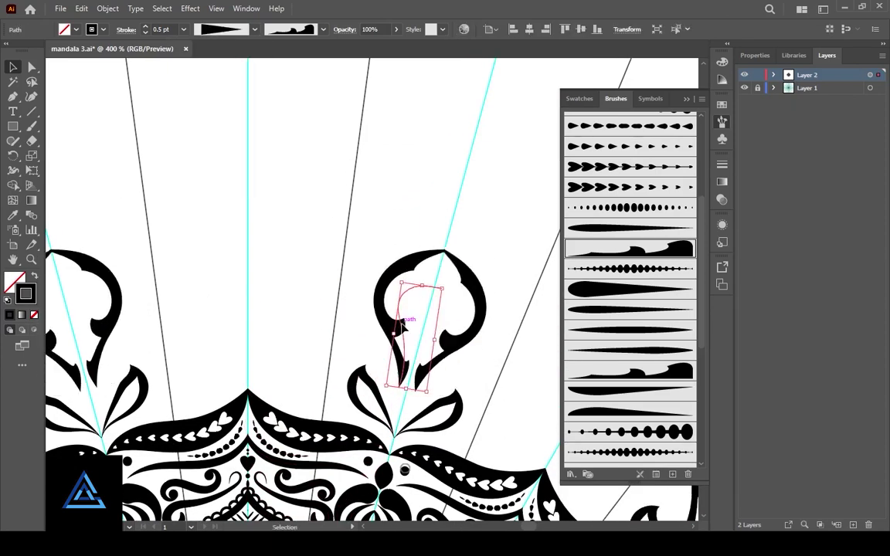
left_click(417, 296)
left_click_drag(405, 316, 405, 317)
left_click(483, 303)
Paint a smaller curve inside the flame-shaped outline, starting at the slanted axis and running down to it.
scroll(483, 304, "up", 2)
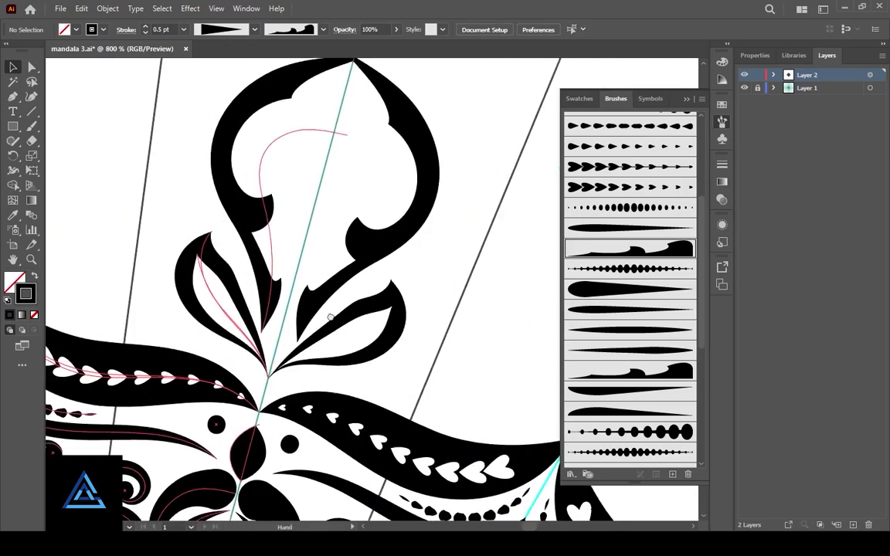
left_click_drag(224, 170, 298, 274)
left_click(285, 266)
left_click(307, 344)
left_click_drag(316, 358, 296, 343)
key("b")
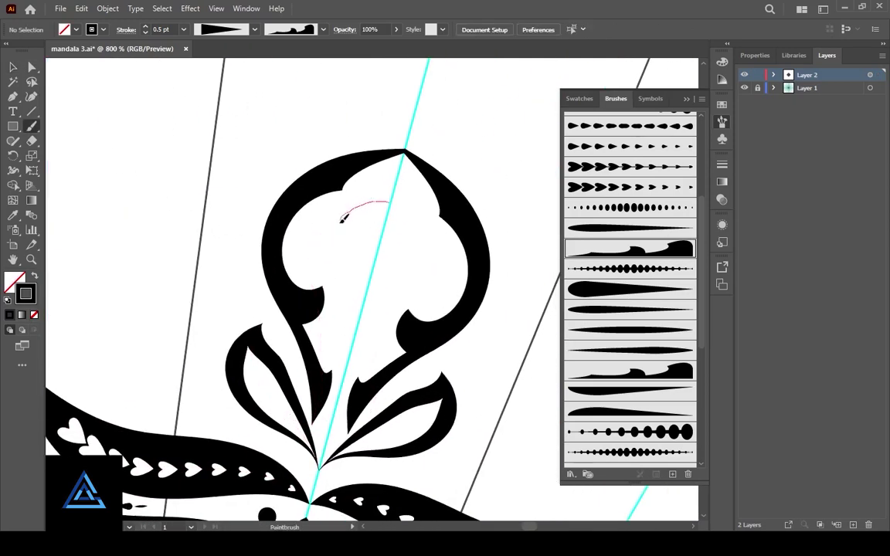
mouse_move(340, 220)
left_mouse_down()
mouse_move(392, 321)
mouse_move(381, 333)
mouse_move(413, 377)
left_mouse_up()
Restyle the inner curve with the teardrop art brush at 0.25 pt and nudge it away from the slanted axis.
left_click(346, 304)
left_click(618, 289)
left_click(146, 33)
left_click(219, 120)
left_click_drag(367, 258, 359, 271)
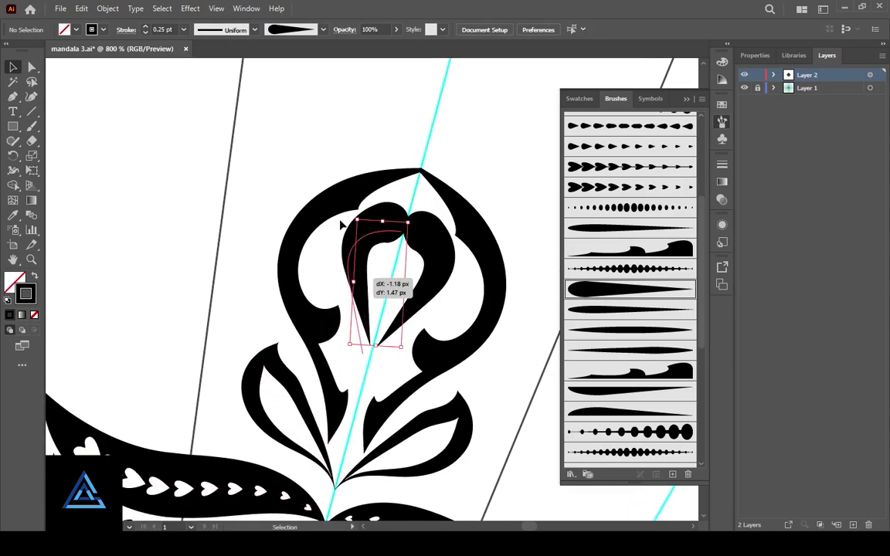
left_click(341, 224)
Paint a short curved stroke on the slanted axis between the two teardrops.
left_click_drag(468, 353, 443, 271)
key("b")
scroll(631, 328, "up", 5)
left_click(616, 190)
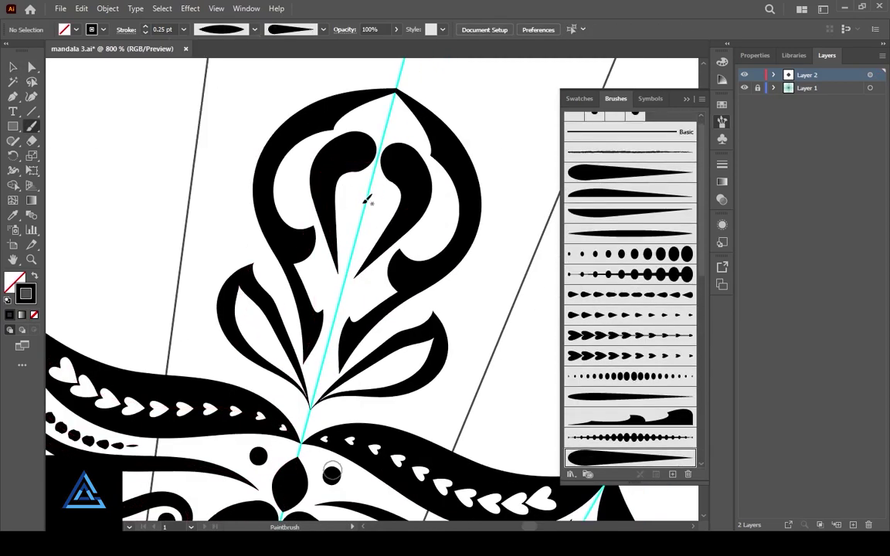
mouse_move(366, 199)
left_mouse_down()
mouse_move(347, 235)
mouse_move(365, 249)
left_mouse_up()
Turn the short stroke into a solid black leaf with the Basic brush, black fill and no stroke, and align it on the axis.
left_click(255, 30)
left_click(17, 67)
left_click(349, 231)
left_click(629, 132)
key("shift+x")
left_click_drag(368, 224, 370, 224)
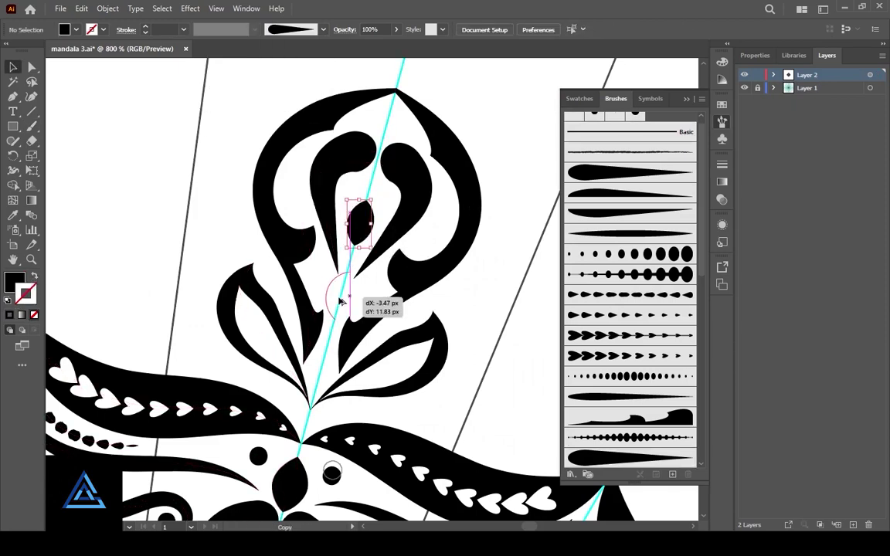
Copy the small solid leaf along the slanted axis, once below the teardrops and once under the outline's peak.
left_click_drag(340, 301, 341, 301)
left_click(495, 267)
left_click_drag(360, 262, 318, 344)
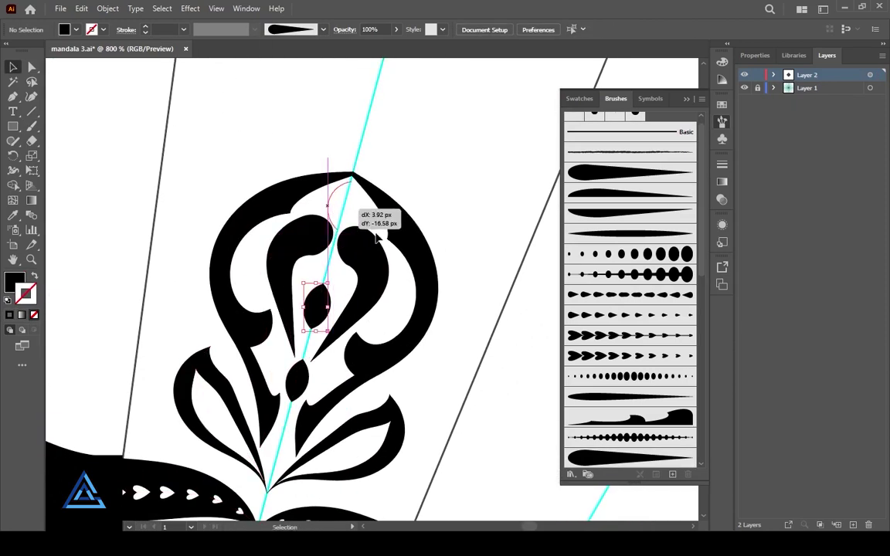
left_click_drag(376, 239, 377, 240)
Adjust the uppermost leaf copy to fit the gap between the teardrops and the outline's peak.
key("ctrl+equal")
key("ctrl+equal")
key("ctrl+equal")
left_click_drag(341, 129, 17, 154)
mouse_move(332, 160)
left_mouse_down()
mouse_move(328, 151)
mouse_move(307, 179)
left_mouse_up()
key("v")
left_click(382, 149)
Copy the lower solid leaf down the slanted axis to the base where the hollow petals meet.
left_click_drag(292, 448, 380, 188)
left_click_drag(291, 452, 379, 192)
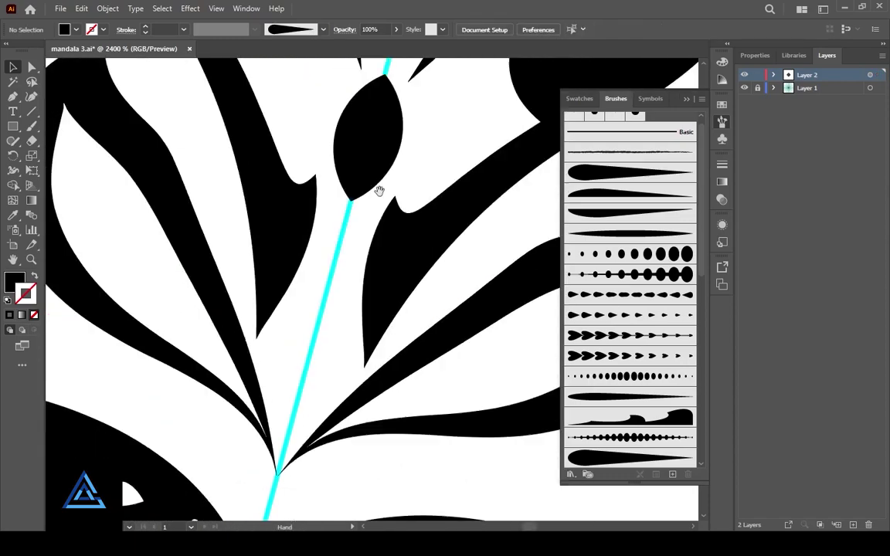
left_click_drag(362, 147, 300, 364)
left_click(354, 267)
Paint an S-shaped curve from the vertical axis down to the wavy band and stretch its upper end across the axis.
scroll(325, 334, "down", 5)
left_click_drag(259, 268, 387, 288)
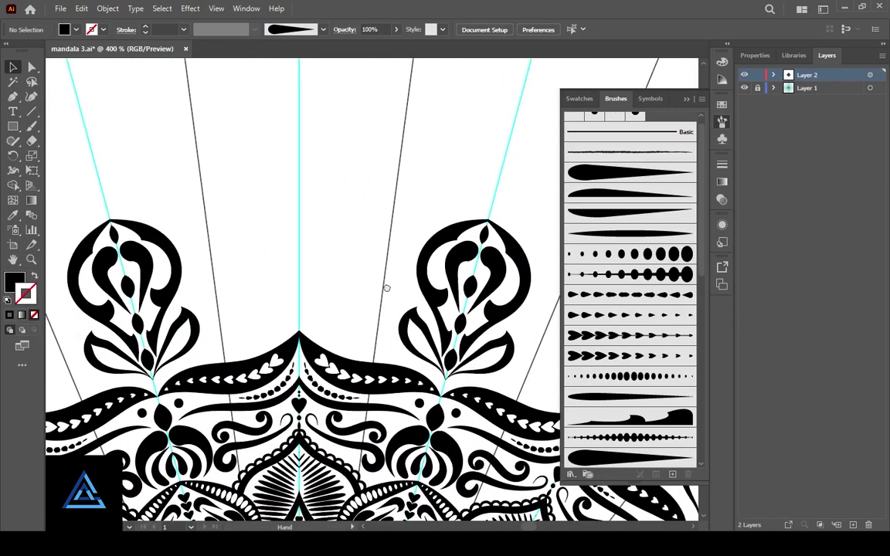
left_click(32, 126)
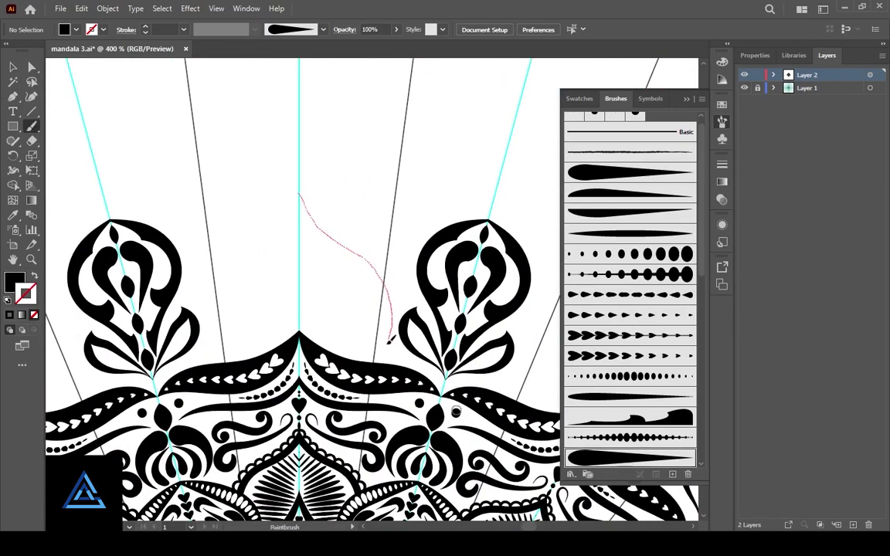
left_click_drag(389, 342, 375, 362)
left_click(12, 68)
left_click_drag(299, 193, 287, 179)
Restyle the pointed arch with the lens art brush at 0.5 pt and widen it slightly.
left_click(621, 234)
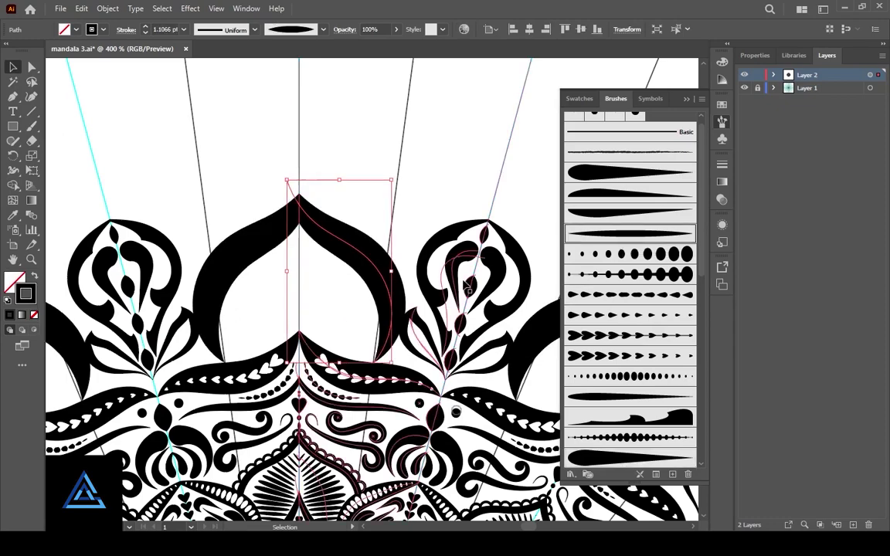
left_click(146, 33)
left_click(145, 34)
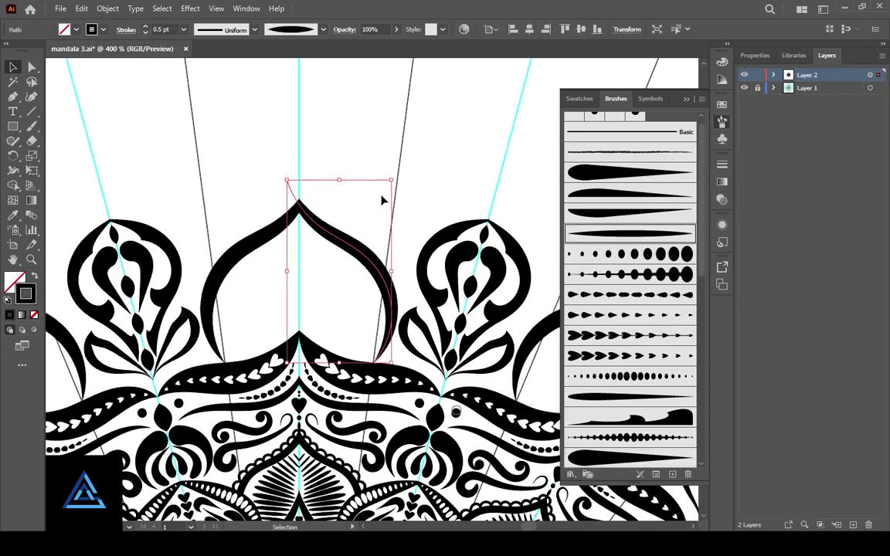
left_click_drag(335, 363, 445, 325)
left_click(469, 270)
mouse_move(449, 278)
left_mouse_down()
mouse_move(54, 260)
mouse_move(395, 226)
left_mouse_up()
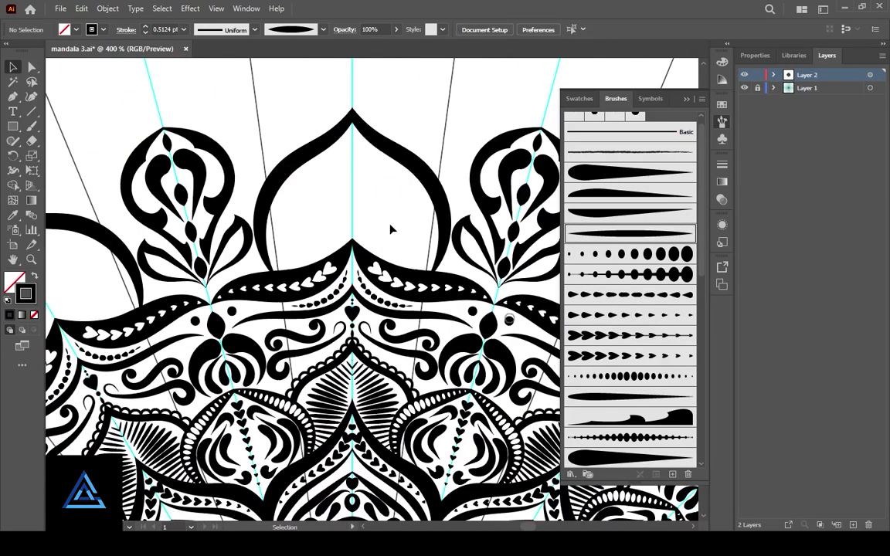
Paint nested arcs around the wavy band's peak inside the pointed arch and place a 10 pt. Round dot above them.
left_click(32, 127)
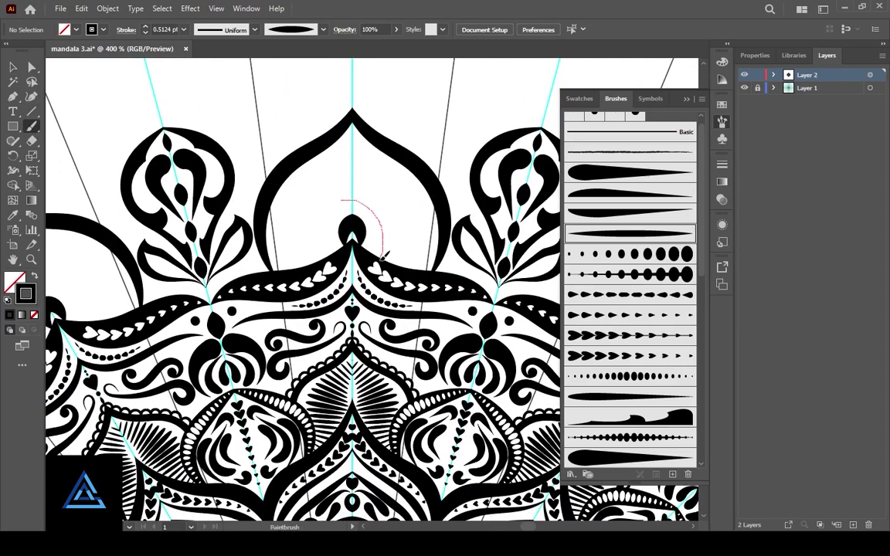
key("ctrl+z")
mouse_move(415, 249)
left_mouse_down()
mouse_move(418, 263)
mouse_move(402, 270)
left_mouse_up()
scroll(413, 271, "up", 5)
left_click(596, 121)
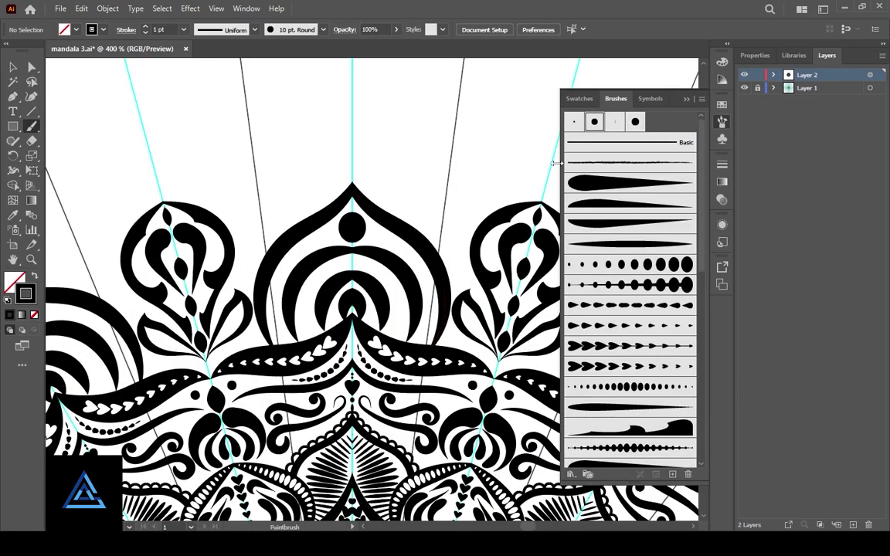
Paint two nested pointed outlines with the 3 pt. Round brush, spanning from the central arch's tip to the neighbouring floral motif's tip.
mouse_move(363, 441)
left_mouse_down()
mouse_move(369, 120)
mouse_move(259, 498)
left_mouse_up()
mouse_move(307, 255)
left_mouse_down()
mouse_move(272, 317)
mouse_move(221, 324)
left_mouse_up()
left_click(574, 121)
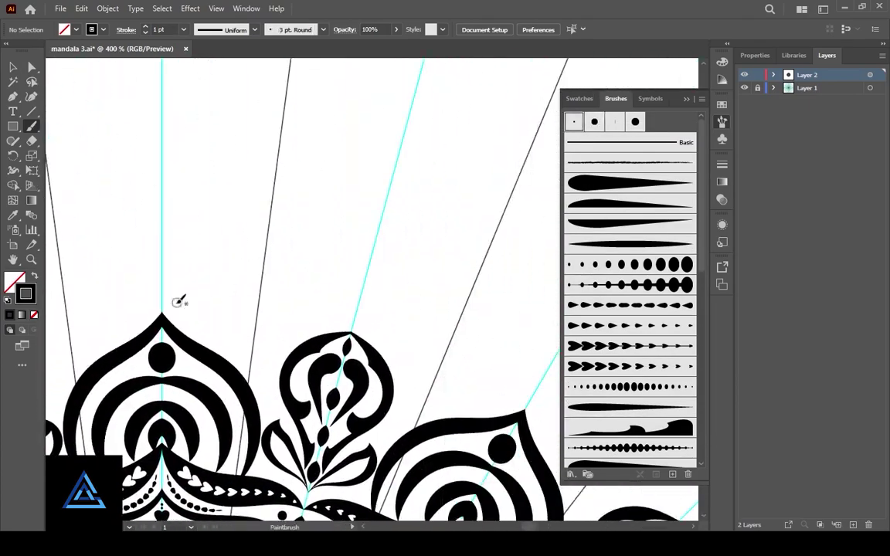
left_click_drag(354, 327, 352, 331)
left_click_drag(141, 262, 171, 342)
left_click_drag(192, 389, 194, 373)
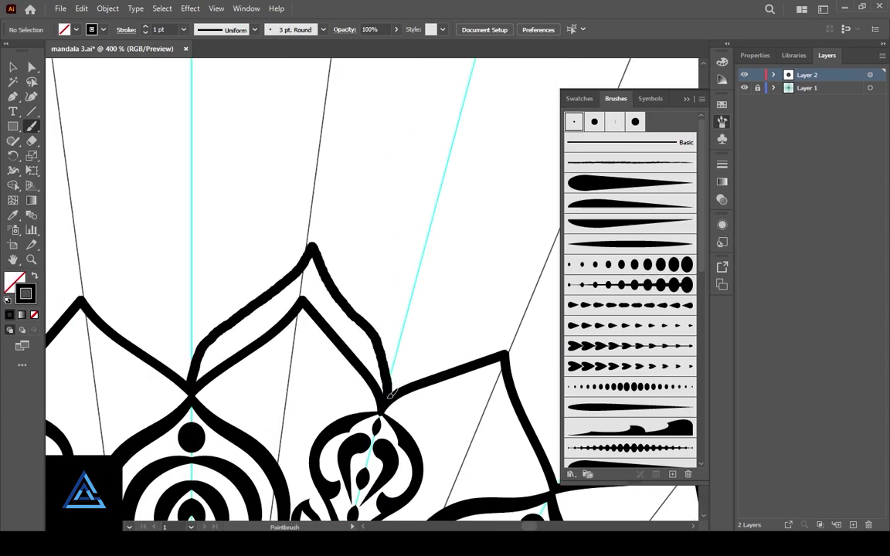
left_click_drag(390, 395, 388, 399)
Shift the peaks of the outer and inner pointed outlines onto the gray divider line.
key("ctrl+plus")
key("ctrl+plus")
left_click_drag(410, 338, 487, 234)
left_click_drag(329, 172, 317, 193)
key("ctrl+z")
left_click(13, 67)
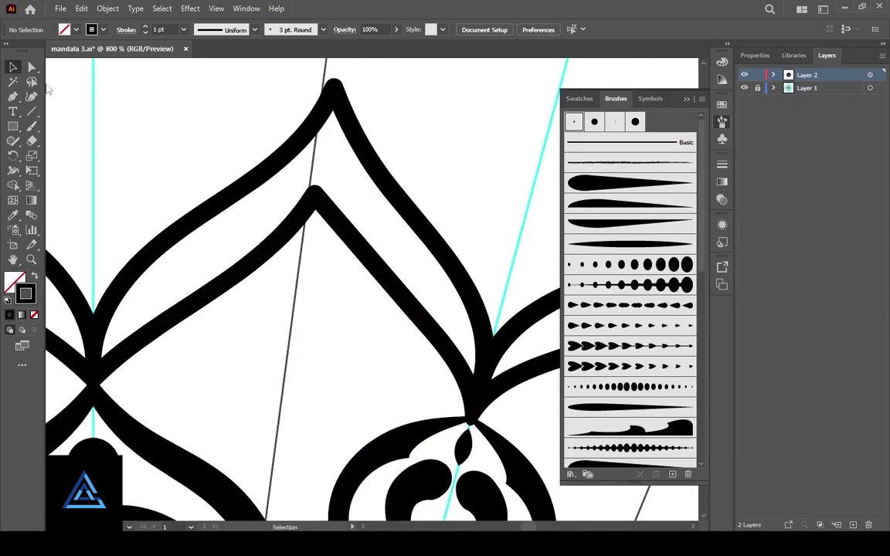
left_click(335, 88)
key("a")
left_click_drag(334, 87, 325, 84)
left_click_drag(314, 195, 318, 193)
key("ctrl+shift+a")
Fill the band between the two pointed outlines with short cross strokes at 0.5 pt along both sides of the peak.
key("b")
left_click(12, 68)
left_click(324, 160)
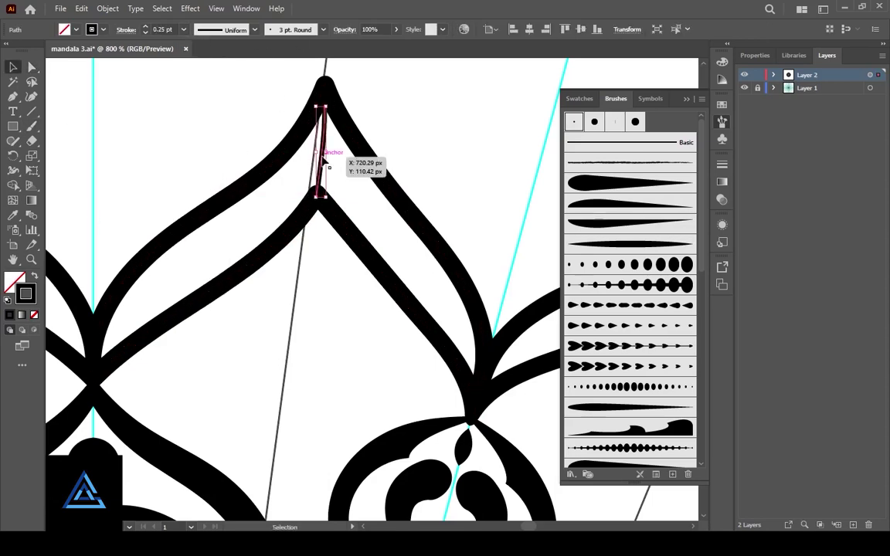
left_click(146, 26)
left_click(336, 288)
left_click(32, 126)
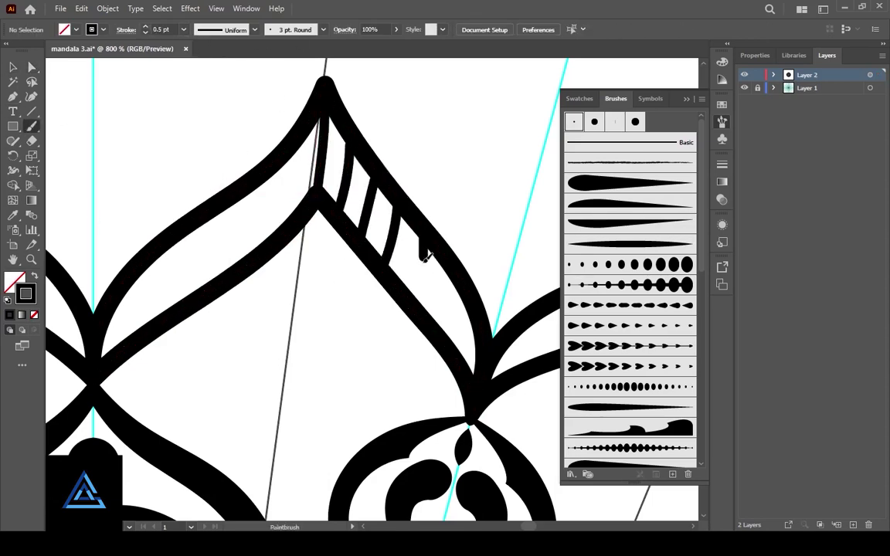
left_click_drag(476, 310, 466, 328)
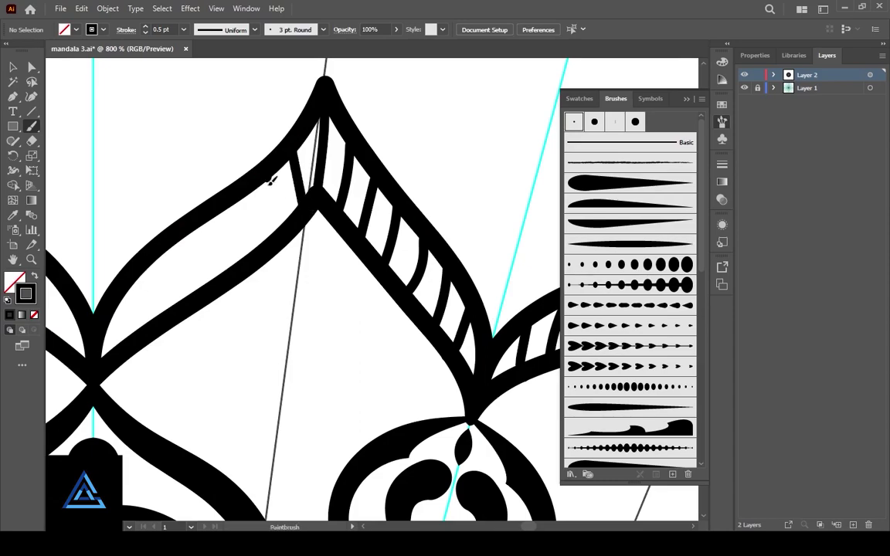
left_click_drag(118, 298, 128, 338)
scroll(421, 307, "up", 3)
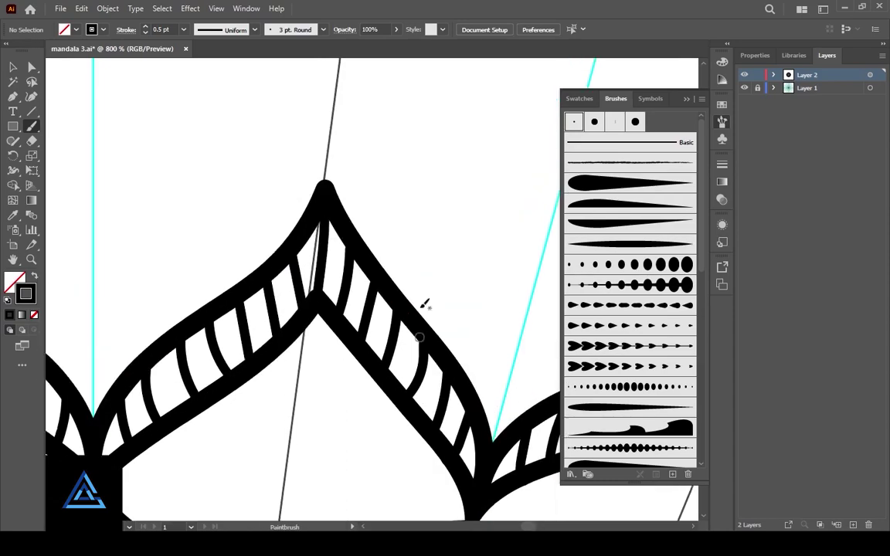
scroll(421, 309, "down", 2)
mouse_move(409, 346)
left_mouse_down()
mouse_move(268, 310)
mouse_move(341, 279)
left_mouse_up()
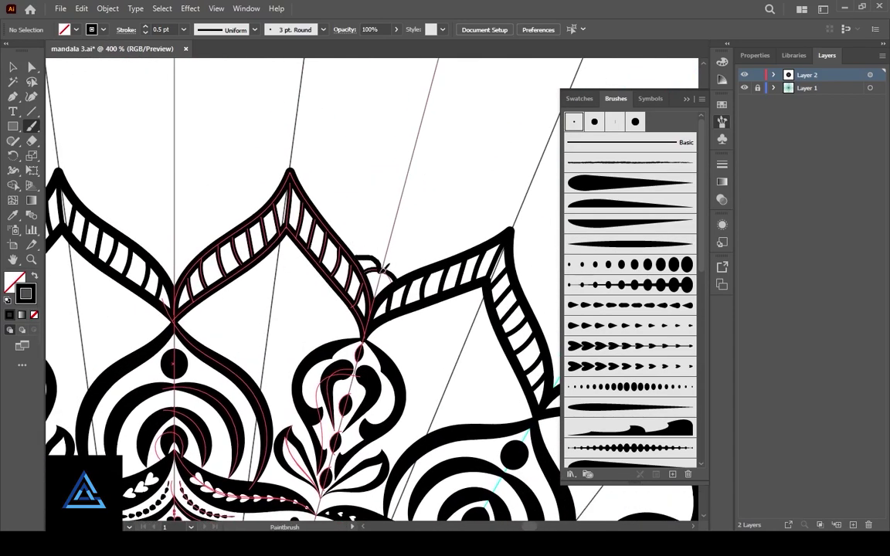
left_click_drag(374, 237, 415, 271)
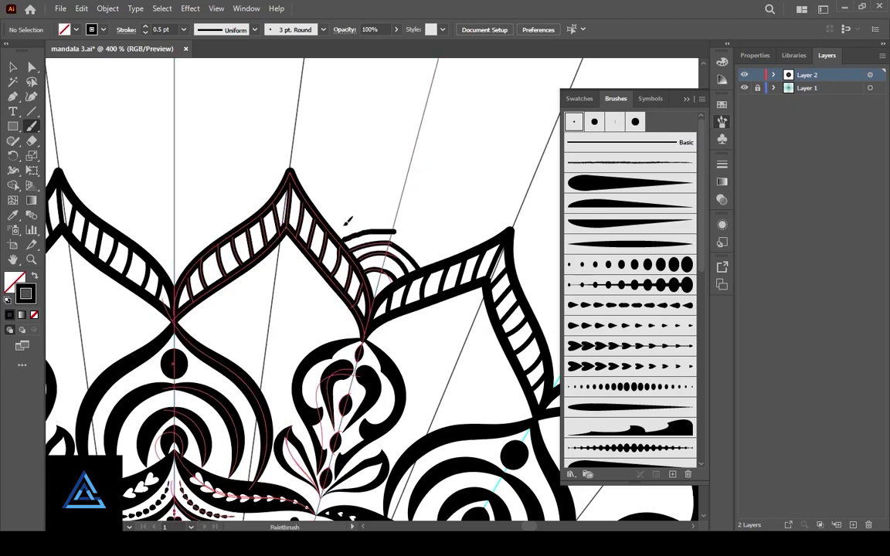
mouse_move(336, 227)
left_mouse_down()
mouse_move(396, 220)
mouse_move(397, 208)
left_mouse_up()
left_click_drag(317, 204, 400, 199)
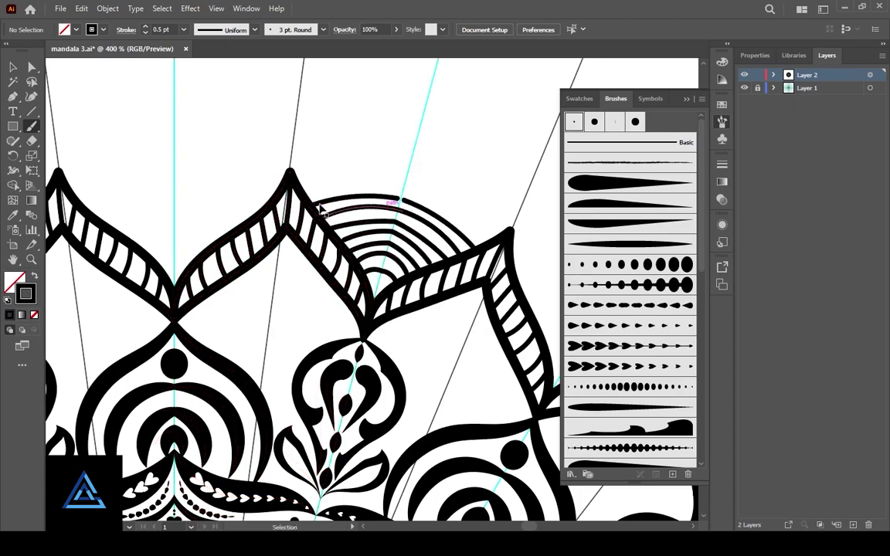
key("ctrl+z")
key("ctrl+z")
key("ctrl+z")
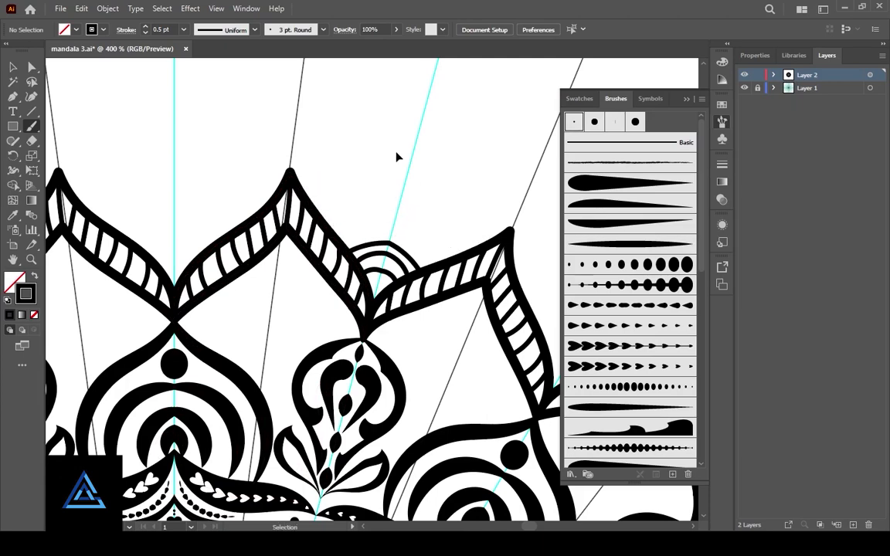
key("ctrl+z")
key("ctrl+z")
Paint widely spaced concentric arcs across the slanted axis in the valley between neighbouring striped peaks, the outermost joining the peaks.
mouse_move(291, 168)
left_mouse_down()
mouse_move(451, 181)
mouse_move(510, 228)
mouse_move(406, 200)
mouse_move(495, 236)
left_mouse_up()
scroll(409, 317, "up", 3)
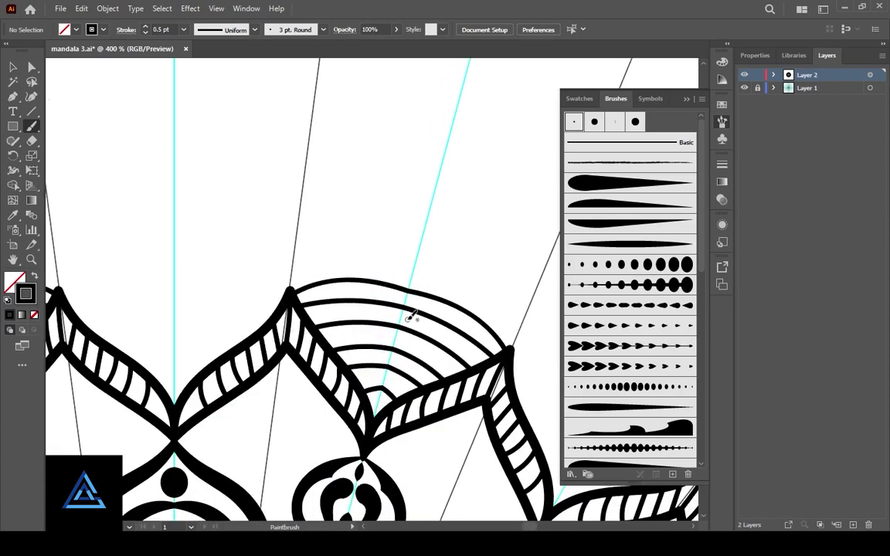
Paint the lower and upper curves of a pointed diamond-like outline over the vertical axis between two striped peaks.
mouse_move(241, 442)
left_mouse_down()
mouse_move(458, 359)
mouse_move(432, 380)
left_mouse_up()
left_click_drag(465, 231, 365, 300)
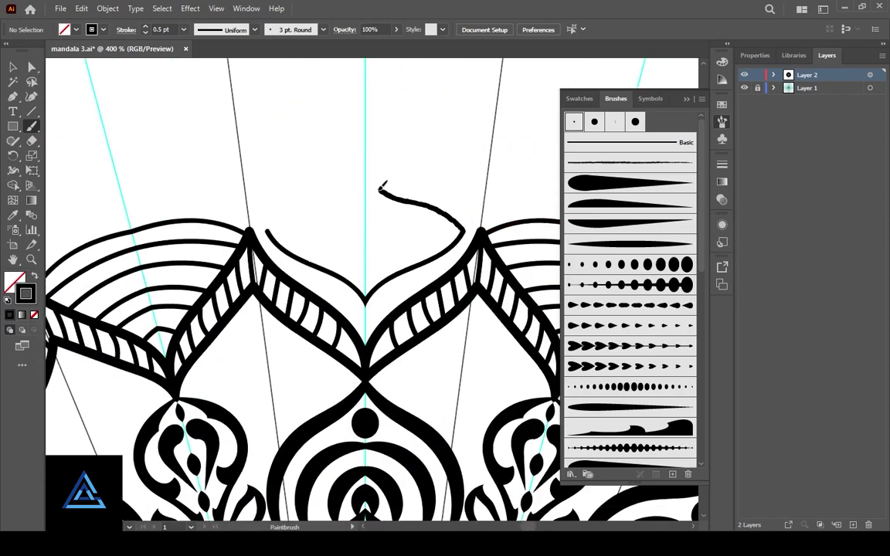
left_click_drag(380, 187, 365, 178)
key("v")
left_click(433, 263)
Paint a smaller concave diamond inside the outline and swap its stroke and fill to make it solid black.
left_click(33, 128)
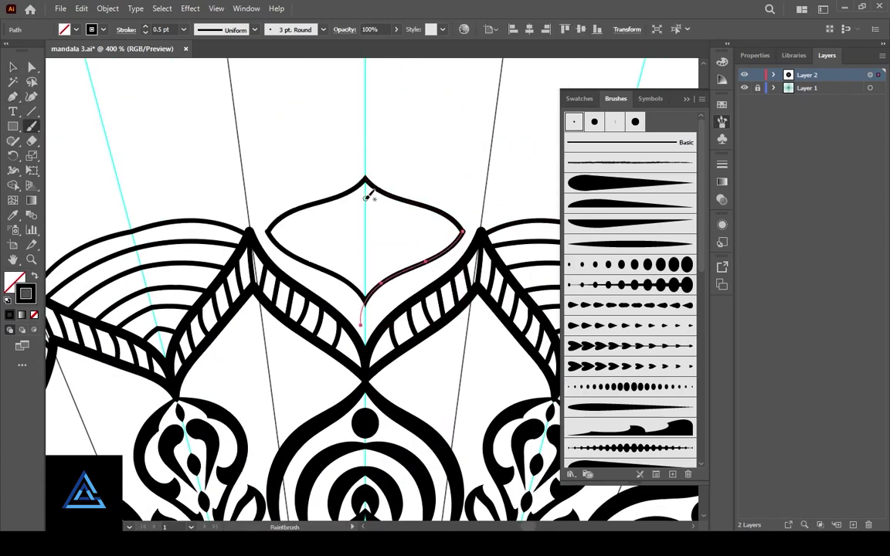
left_click_drag(374, 265, 366, 271)
key("v")
left_click(374, 263)
key("shift+x")
Extend the lower outline's tail down the vertical axis and adjust the solid diamond's bottom anchor.
left_click_drag(397, 359, 411, 321)
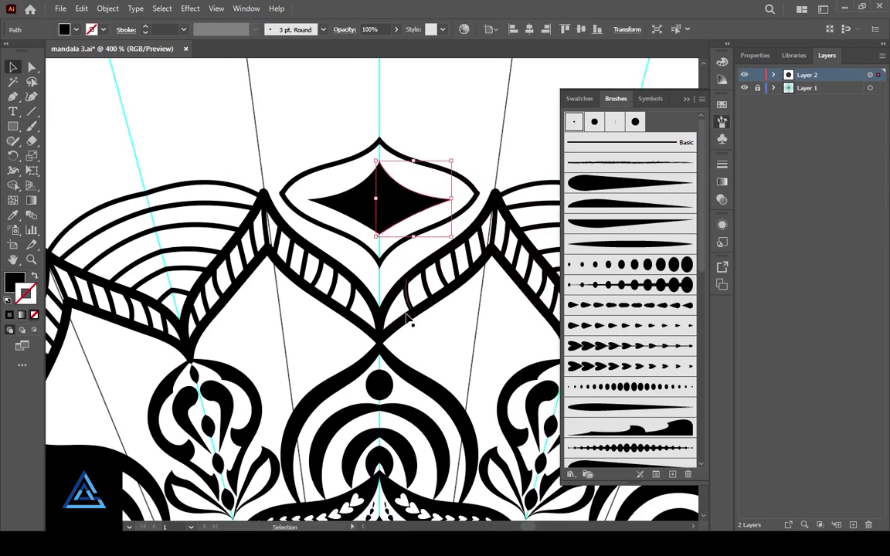
key("a")
left_click(402, 305)
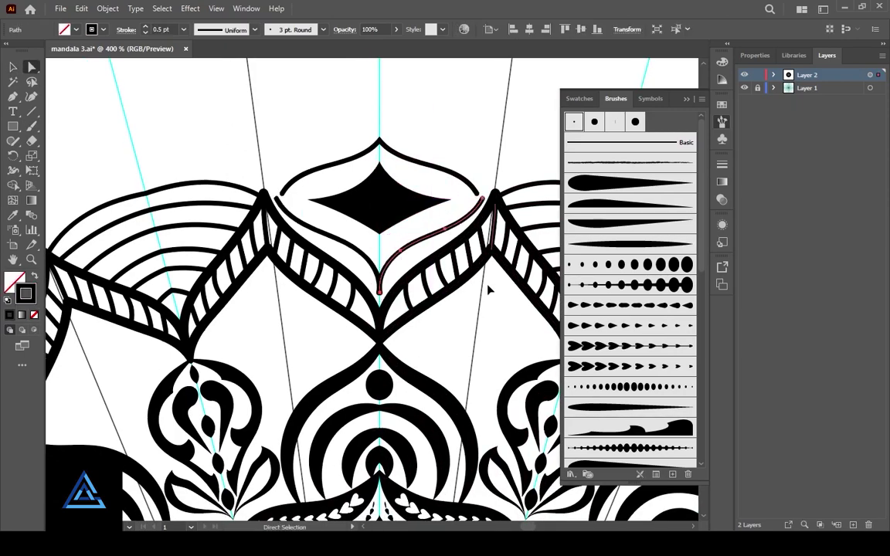
left_click(376, 287)
left_click_drag(376, 287, 389, 287)
scroll(401, 263, "up", 3)
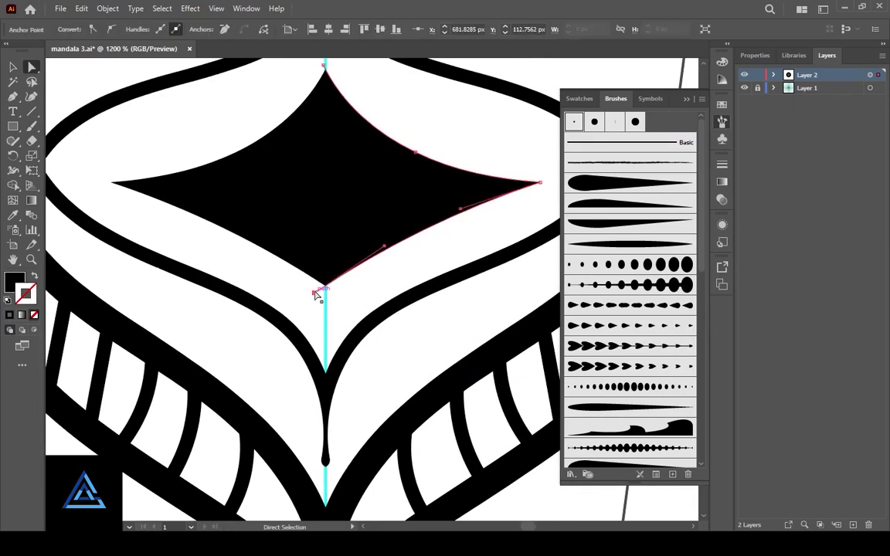
left_click(360, 340)
left_click_drag(393, 329, 323, 313)
scroll(421, 119, "down", 2)
key("v")
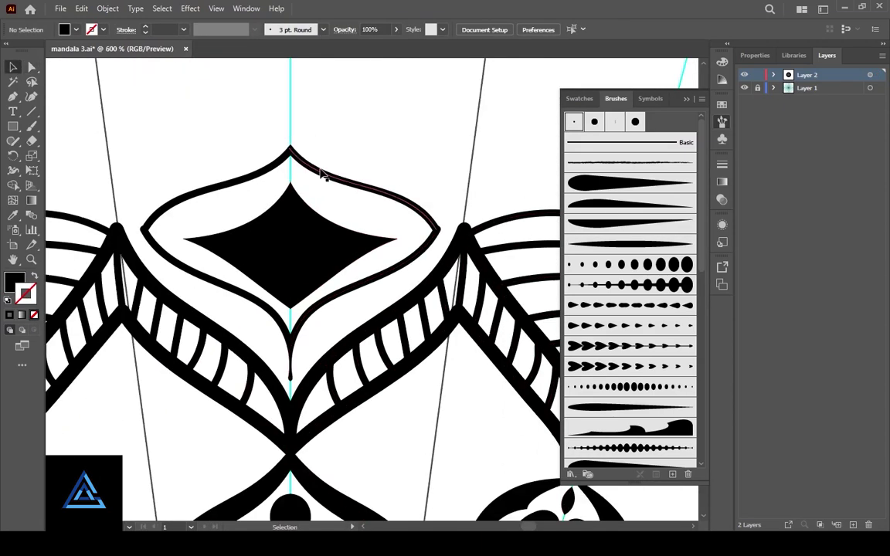
Replace the upper outline above the solid diamond with a concave curve and align its tip with the vertical axis.
left_click(324, 174)
key("Delete")
mouse_move(292, 154)
left_mouse_down()
mouse_move(406, 219)
mouse_move(411, 246)
mouse_move(313, 318)
mouse_move(290, 396)
left_mouse_up()
key("a")
left_click_drag(293, 154, 290, 145)
left_click(346, 151)
Set the stroke of the concave outline above the solid diamond to 1 pt.
key("v")
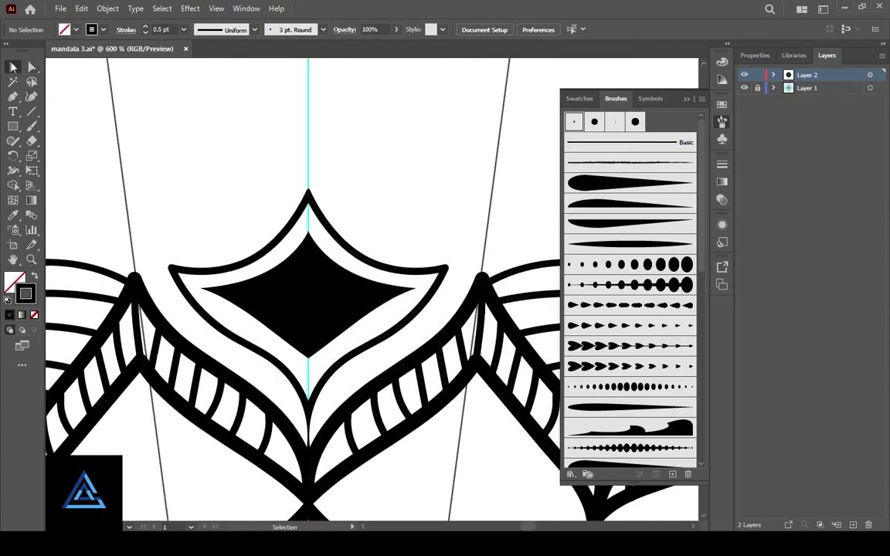
left_click(347, 253)
left_click(146, 27)
left_click(146, 27)
left_click(347, 234)
Try to smooth the outermost arc joining the striped peaks, and delete that arc.
scroll(347, 234, "down", 2)
scroll(351, 323, "down", 2)
scroll(462, 214, "up", 2)
key("a")
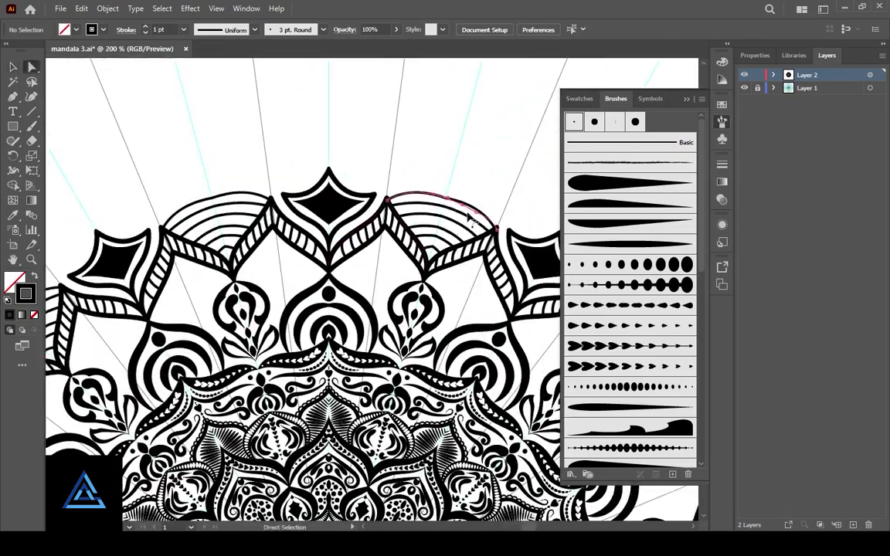
left_click(462, 214)
scroll(437, 317, "up", 4)
left_click_drag(343, 270, 350, 256)
left_click(340, 463)
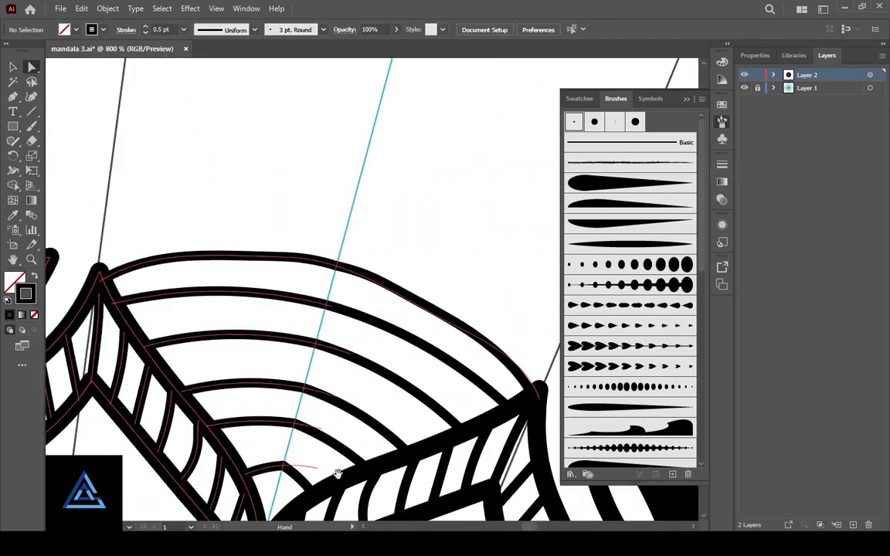
left_click_drag(338, 476, 293, 389)
key("v")
left_click(247, 167)
key("Delete")
Paint a mirrored pair of curled teardrop petals with a small drop above them inside the striped arch, using a tapered art brush.
left_click_drag(208, 345, 175, 347)
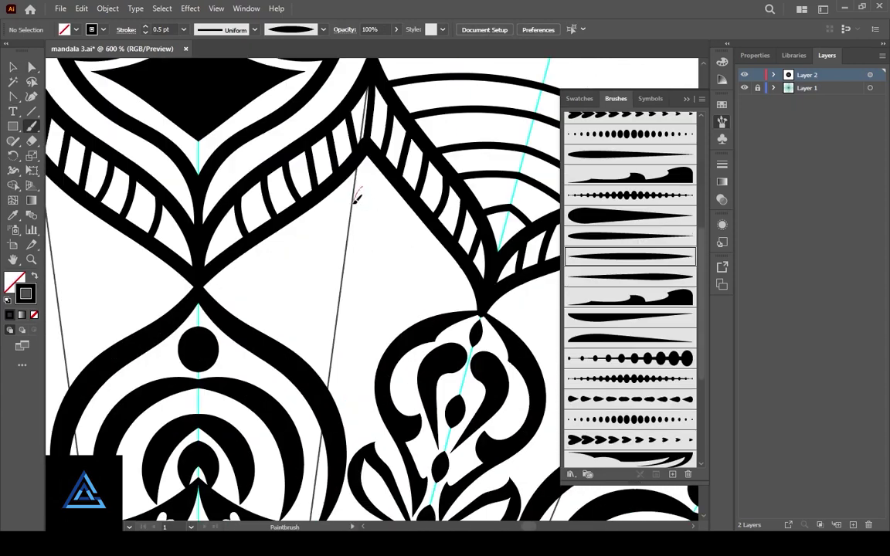
left_click_drag(321, 174, 324, 220)
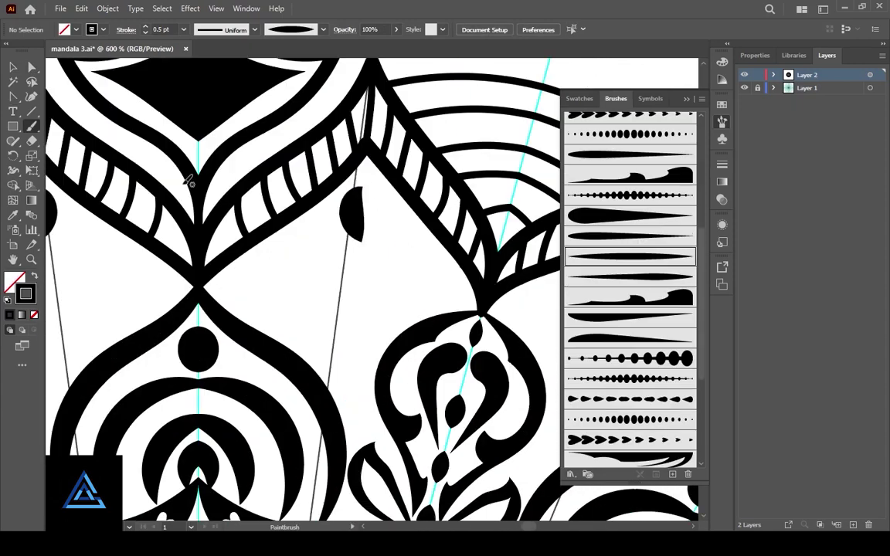
key("ctrl+z")
left_click(630, 216)
mouse_move(364, 194)
left_mouse_down()
mouse_move(353, 363)
mouse_move(320, 364)
left_mouse_up()
left_click(629, 154)
left_click(13, 68)
left_click(319, 333)
left_click(455, 271)
left_click_drag(457, 270, 445, 248)
key("b")
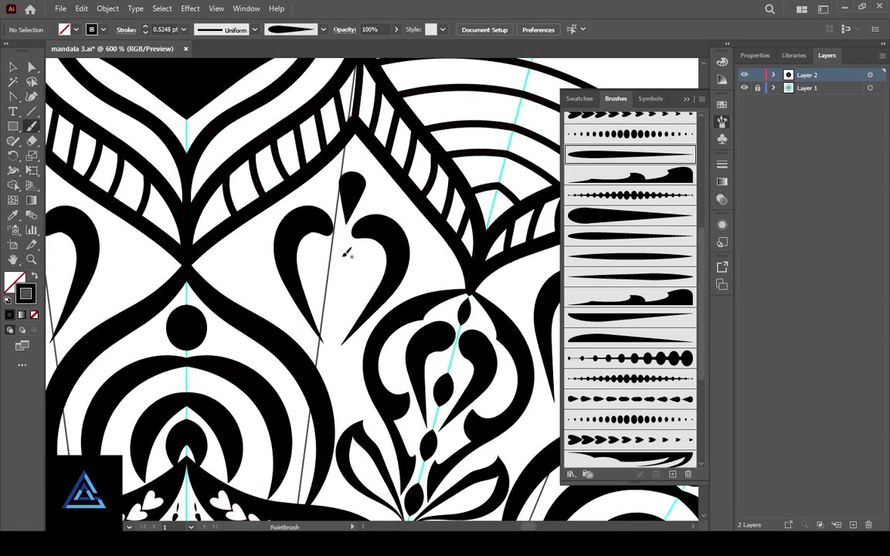
Paint a drop between the curled petals and flank it with thin crescents at 0.25 pt.
left_click_drag(338, 307, 340, 310)
key("v")
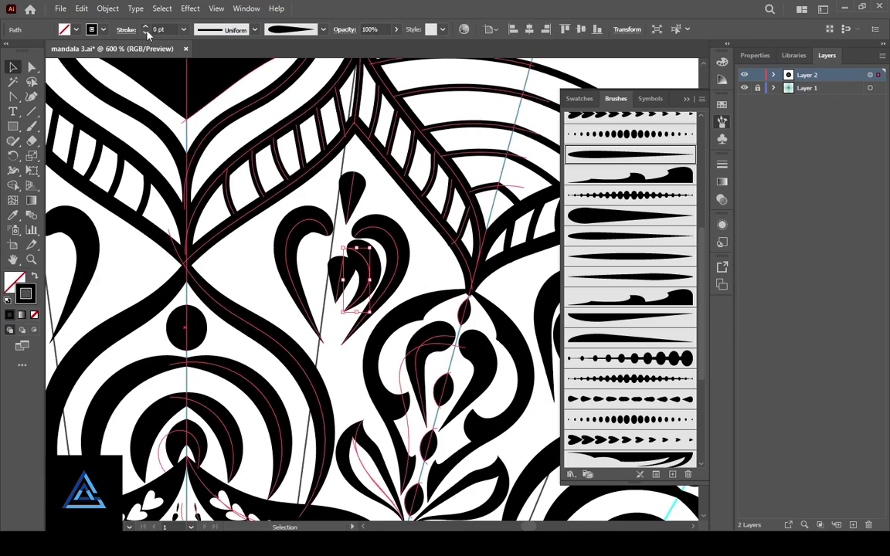
key("b")
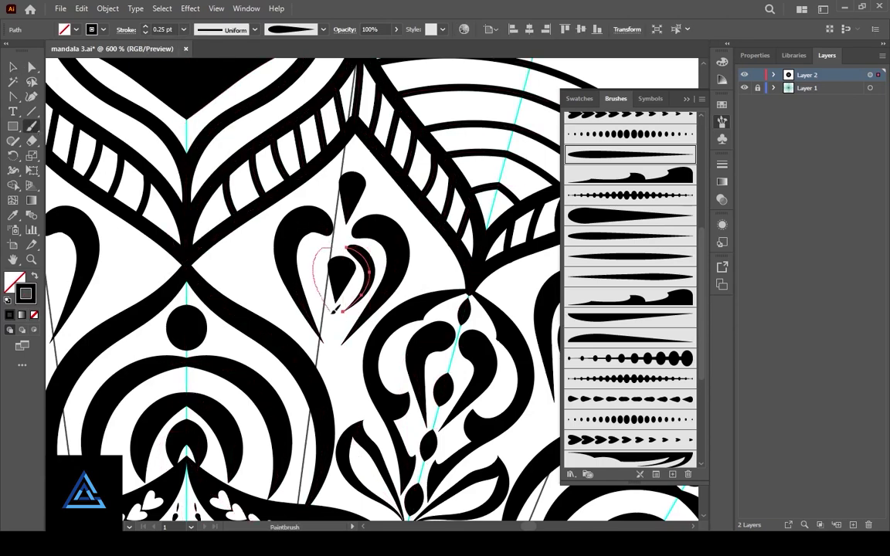
left_click_drag(333, 311, 336, 312)
key("v")
left_click(356, 308)
Delete the right inner crescent and replace it with a reflected copy of the left one across the drop.
scroll(361, 283, "up", 3)
left_click(369, 275)
key("Delete")
key("a")
left_click(177, 262)
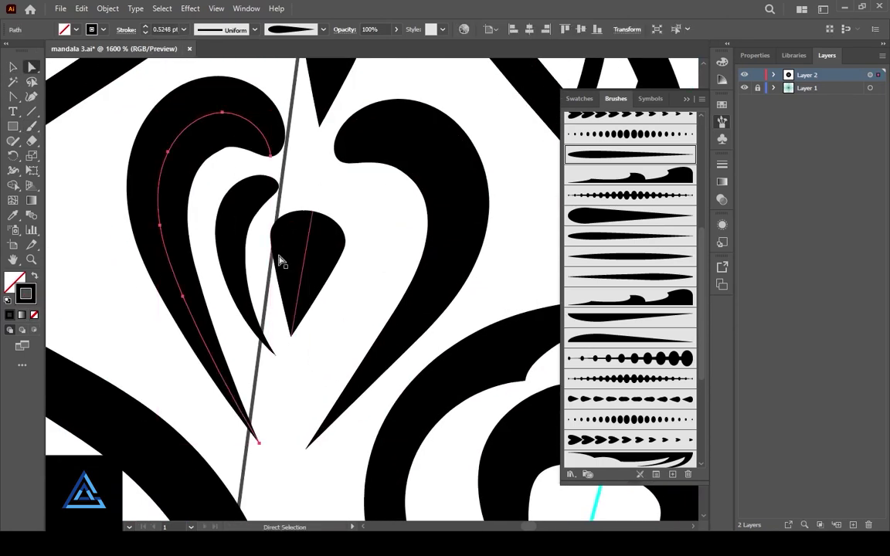
key("v")
right_click(238, 224)
left_click(390, 280)
left_click(374, 349)
left_click_drag(275, 219, 379, 225)
left_click(358, 373)
Place small 0.75 pt dots with the 3 pt. Round brush above and below the inner drop.
scroll(357, 373, "down", 2)
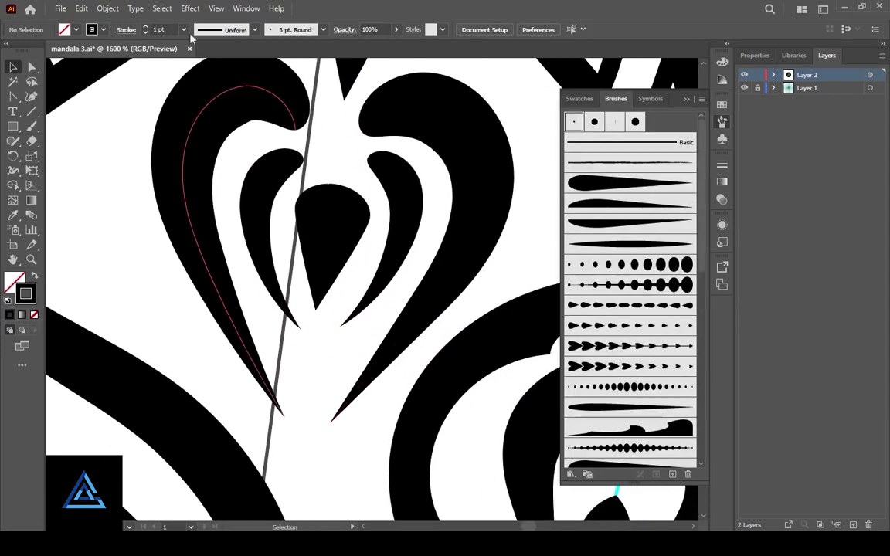
key("b")
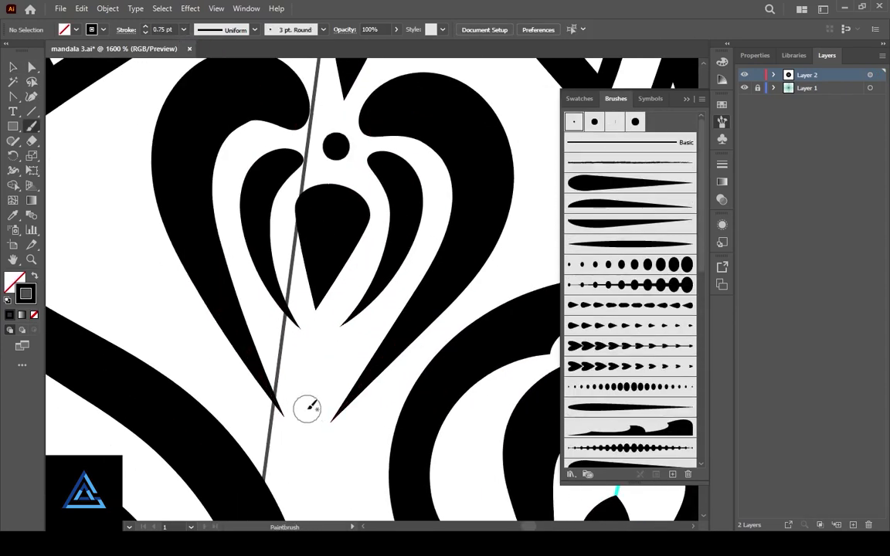
left_click(315, 343)
Place a large 10 pt. Round dot in the corner between the petal motif and the vertical axis.
key("ctrl+minus")
key("ctrl+minus")
key("ctrl+minus")
left_click_drag(362, 303, 295, 314)
left_click(594, 121)
left_click_drag(333, 231, 280, 302)
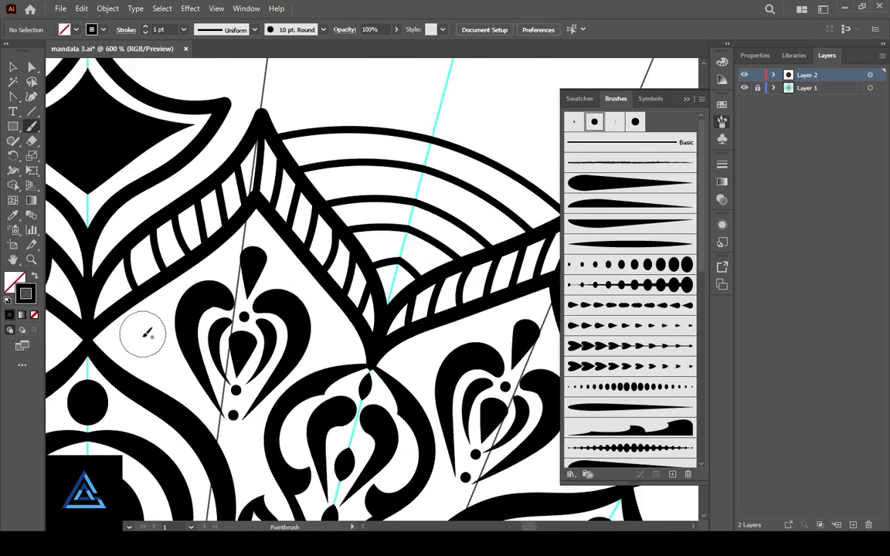
left_click(143, 339)
Place two small 3 pt. Round dots in the opposite corner beside the petal motif and one below it.
key("space")
left_click_drag(328, 355, 292, 287)
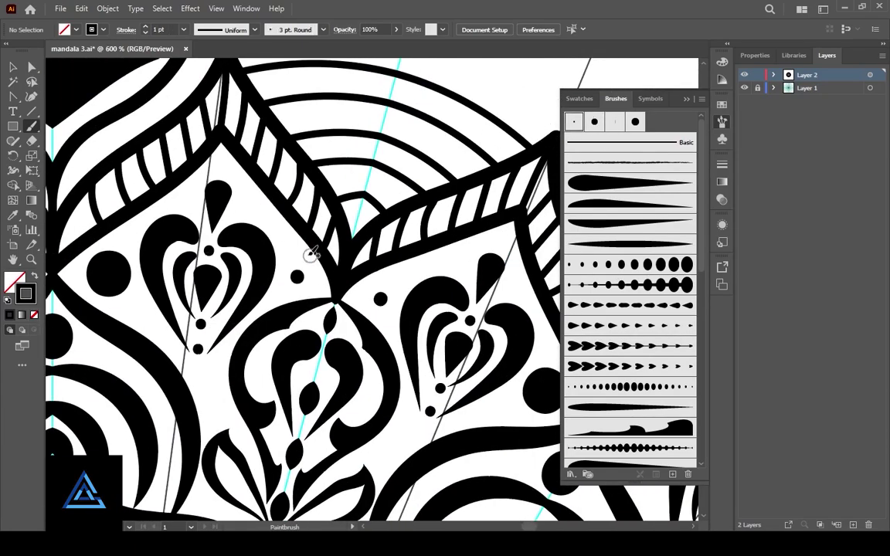
scroll(271, 297, "down", 2)
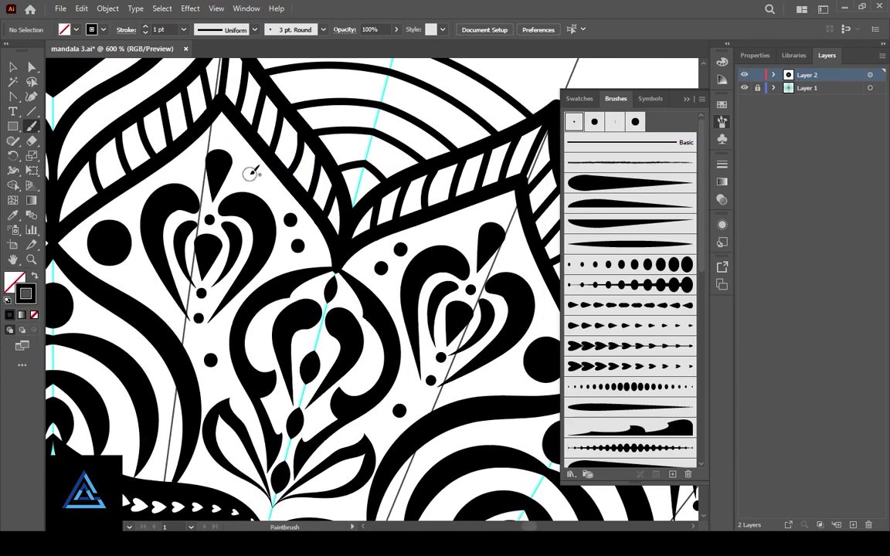
Set the stroke of both small dots in the corner beside the slanted axis to 2 pt.
key("ctrl+minus")
key("ctrl+minus")
key("ctrl+minus")
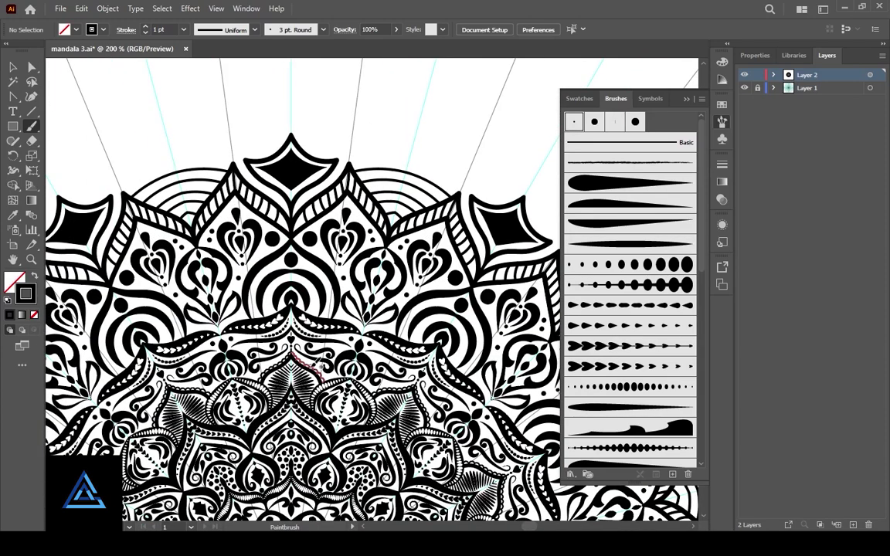
left_click(14, 68)
left_click(370, 232)
left_click(374, 241, "shift")
left_click(145, 27)
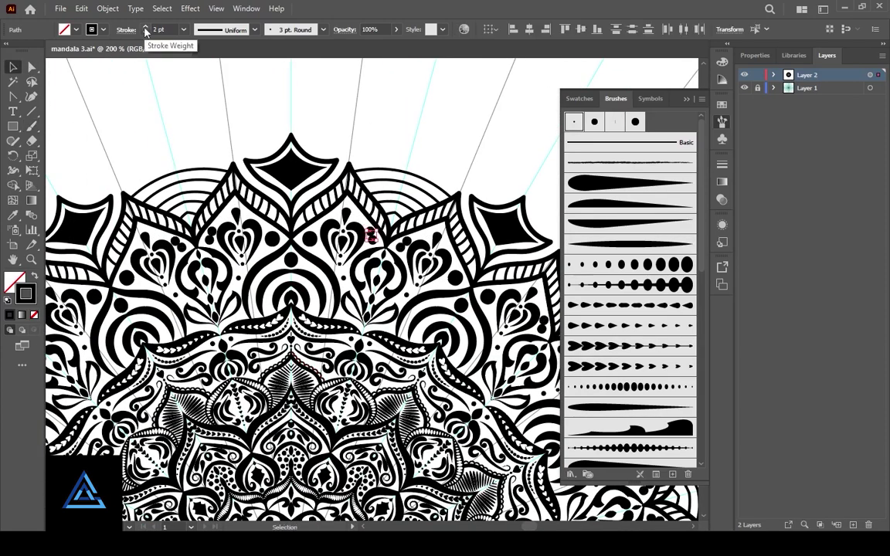
Delete the upper of the two corner dots and set the remaining dot's stroke to 3 pt.
key("ctrl+plus")
key("ctrl+plus")
key("ctrl+plus")
left_click(351, 297)
left_click(375, 278)
key("Delete")
left_click(378, 301)
left_click(146, 27)
left_click(295, 427)
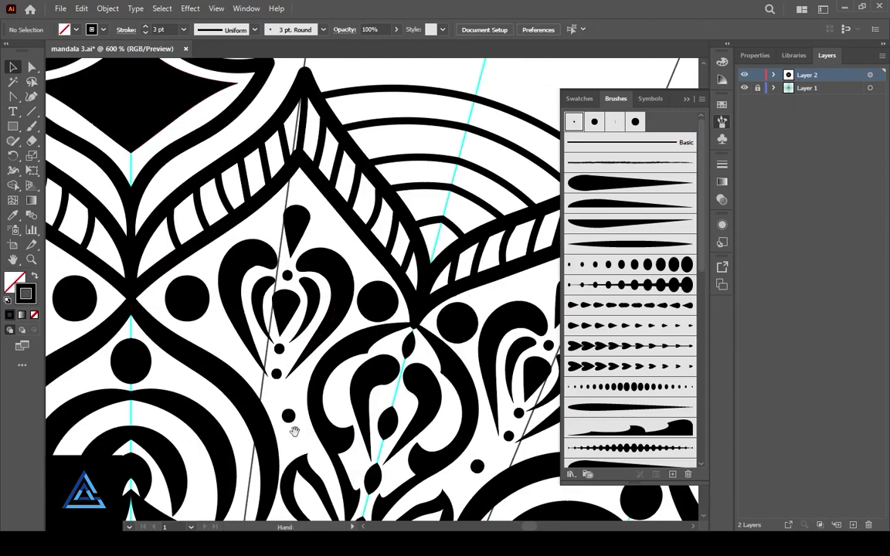
Fill the bands between the concentric arcs with rows of tapering triangles, using the triangle pattern brush at a 0.25 pt stroke.
left_click_drag(294, 429, 145, 249)
left_click_drag(249, 152, 249, 385)
key("b")
left_click(629, 325)
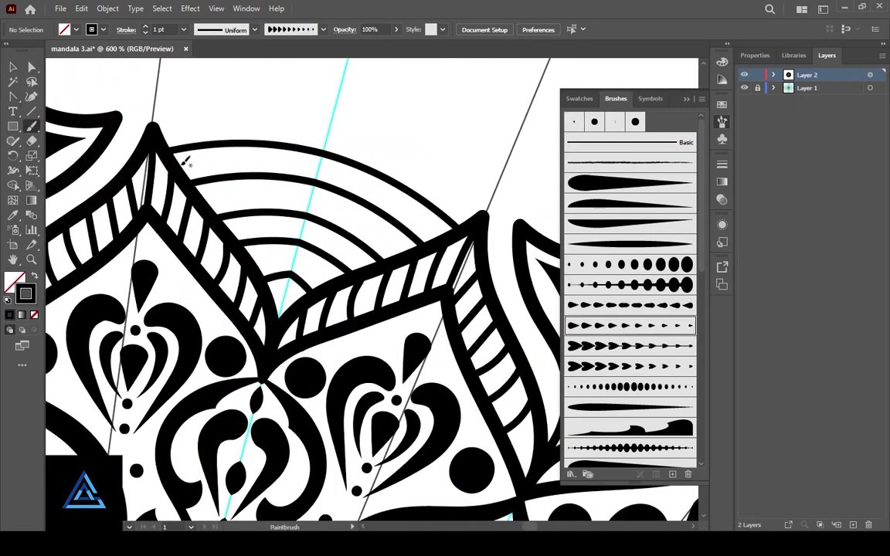
key("v")
left_click_drag(318, 168, 265, 211)
left_click(248, 157)
left_click(146, 32)
left_click(145, 32)
left_click(145, 33)
left_click(332, 112)
key("b")
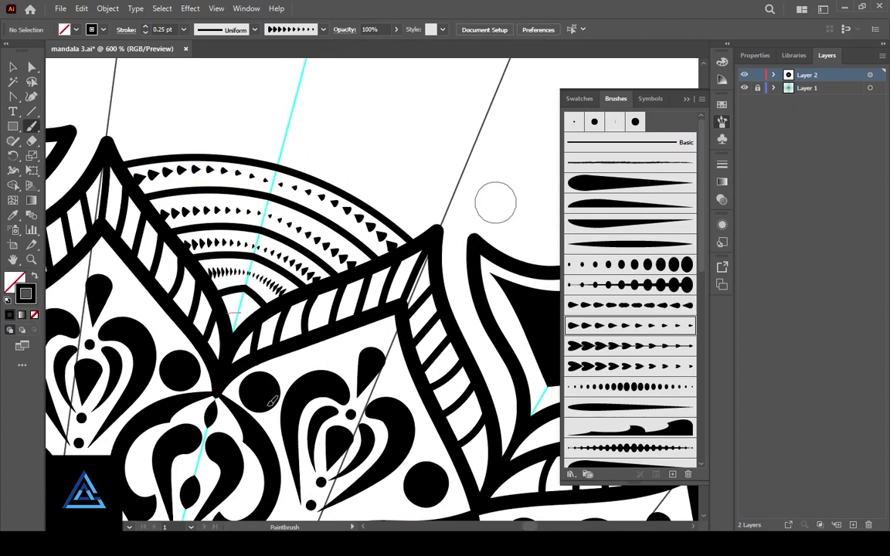
left_click_drag(244, 299, 247, 302)
Paint a 0.25 pt row of tapering triangles between the black diamond's lower edge and its outline.
mouse_move(343, 319)
left_mouse_down()
mouse_move(383, 324)
mouse_move(502, 155)
left_mouse_up()
left_click_drag(186, 387, 363, 208)
left_click_drag(414, 111, 253, 382)
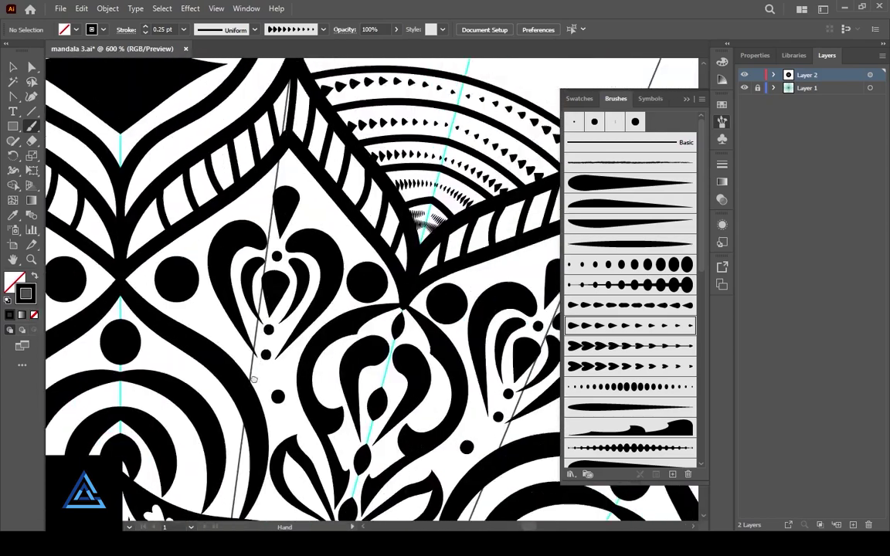
mouse_move(210, 111)
left_mouse_down()
mouse_move(374, 244)
mouse_move(309, 261)
left_mouse_up()
key("v")
left_click(325, 251)
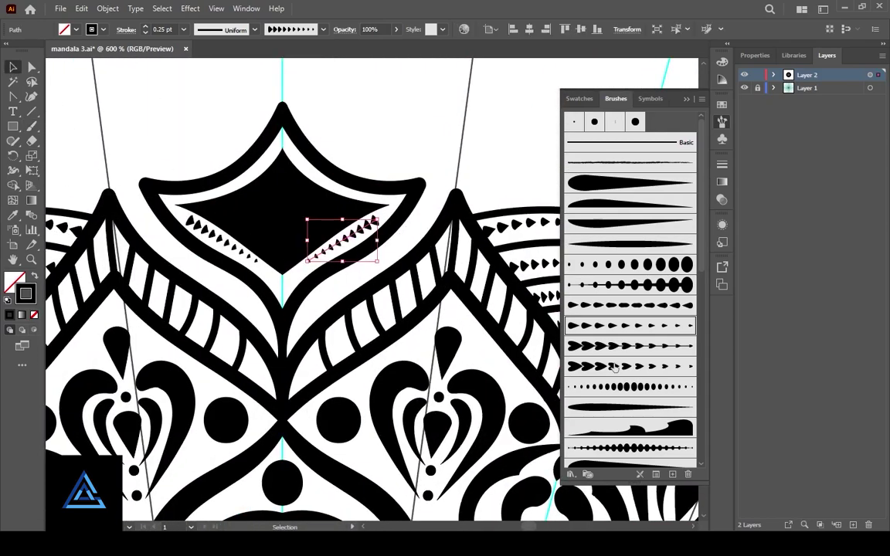
Try the heart, dot and double-ended pattern brushes on the row beside the diamond and return it to the tapering triangle brush.
left_click(613, 367)
left_click(612, 270)
left_click(617, 307)
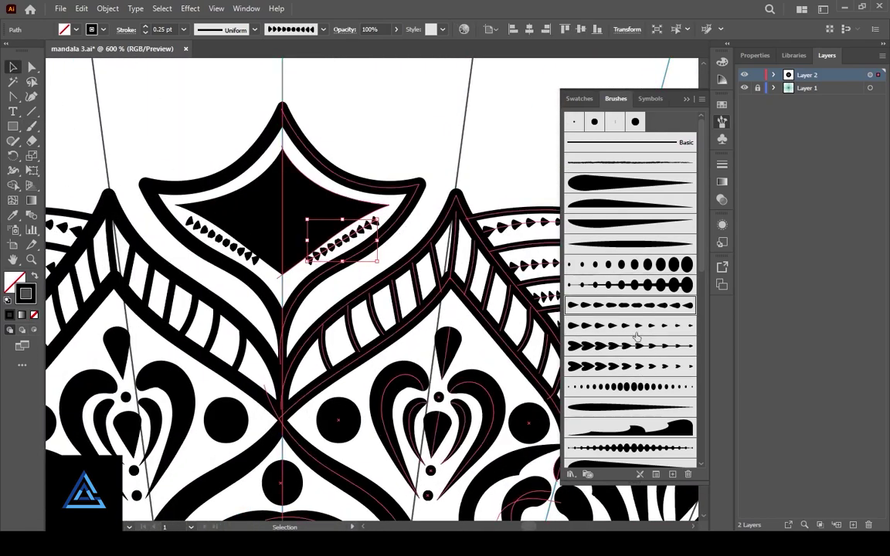
left_click(636, 331)
left_click(401, 141)
Paint a wavy outline above the diamond tips from the vertical axis across the slanted axis with the 3 pt. Round brush.
left_click_drag(353, 329, 373, 314)
key("ctrl+minus")
key("ctrl+minus")
key("ctrl+minus")
left_click_drag(535, 271, 516, 111)
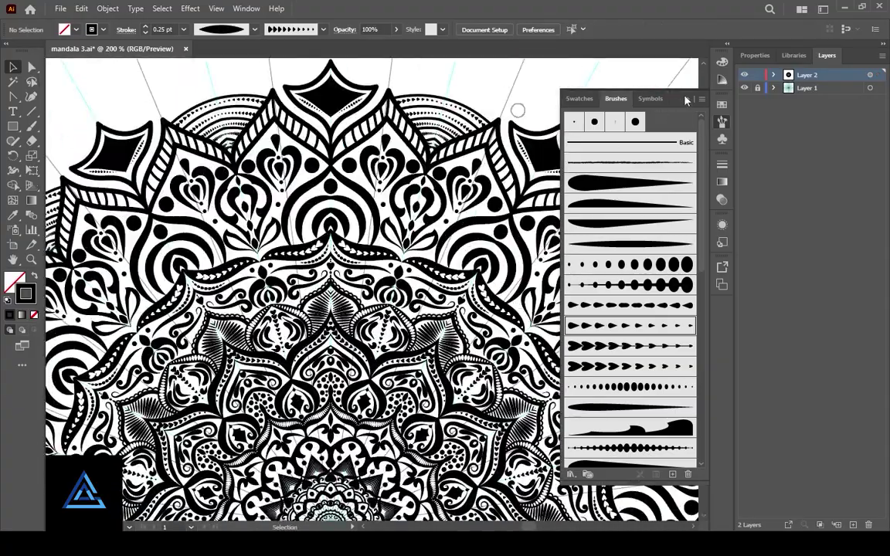
left_click(686, 99)
left_click_drag(338, 425, 183, 332)
left_click_drag(245, 108, 360, 339)
left_click_drag(360, 258, 356, 227)
left_click(722, 122)
left_click(574, 122)
key("b")
mouse_move(275, 130)
left_mouse_down()
mouse_move(390, 131)
mouse_move(431, 167)
left_mouse_up()
key("v")
key("ctrl+plus")
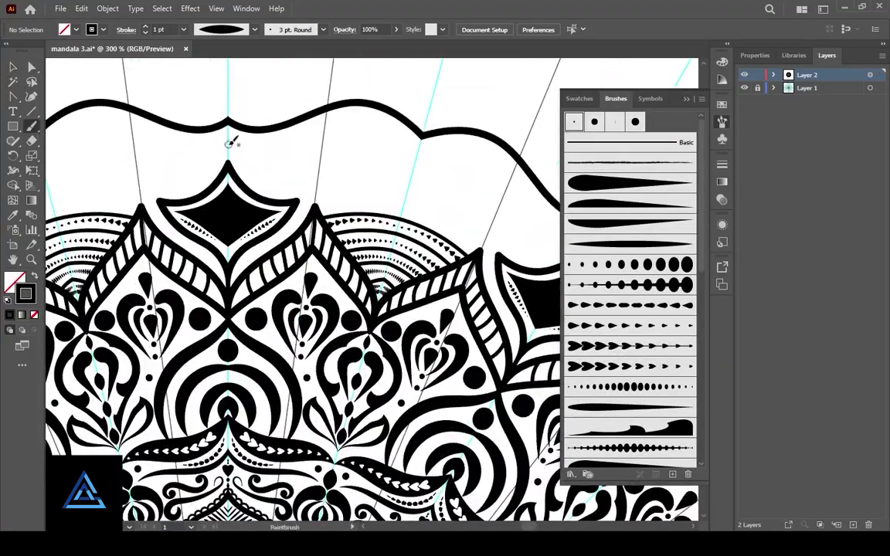
mouse_move(229, 142)
left_mouse_down()
mouse_move(318, 147)
mouse_move(386, 126)
mouse_move(538, 193)
left_mouse_up()
left_click_drag(345, 164, 349, 191)
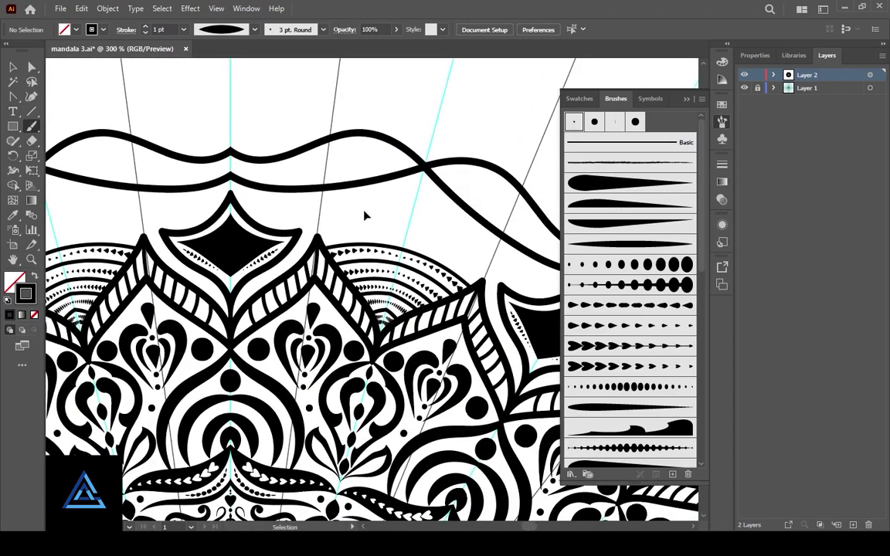
key("ctrl+z")
Paint a sagging curve below the wave between the vertical and slanted axes, and a filled half-disc under their crossing.
mouse_move(230, 152)
left_mouse_down()
mouse_move(251, 177)
mouse_move(424, 168)
left_mouse_up()
mouse_move(296, 217)
left_mouse_down()
mouse_move(289, 153)
mouse_move(206, 188)
left_mouse_up()
left_click_drag(313, 153, 348, 164)
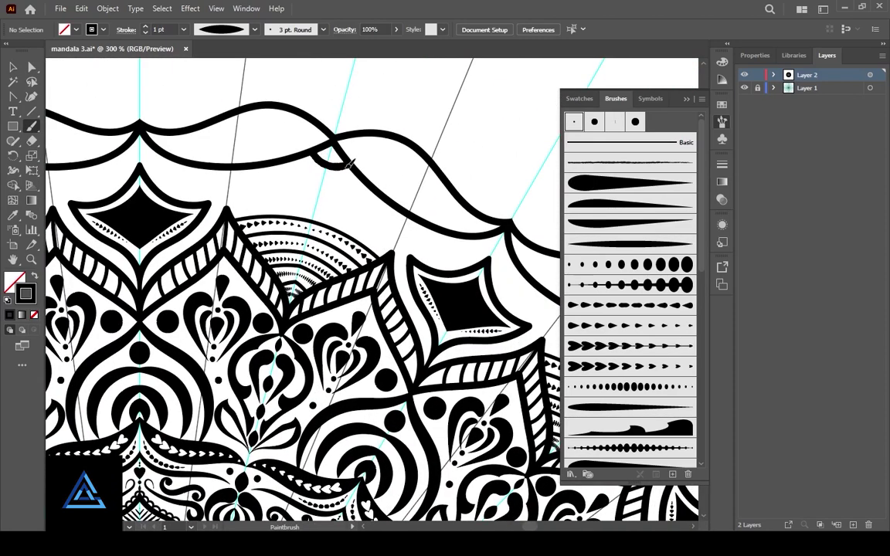
left_click_drag(277, 199, 323, 219)
right_click(32, 126)
left_click(75, 142)
left_click_drag(377, 169, 373, 179)
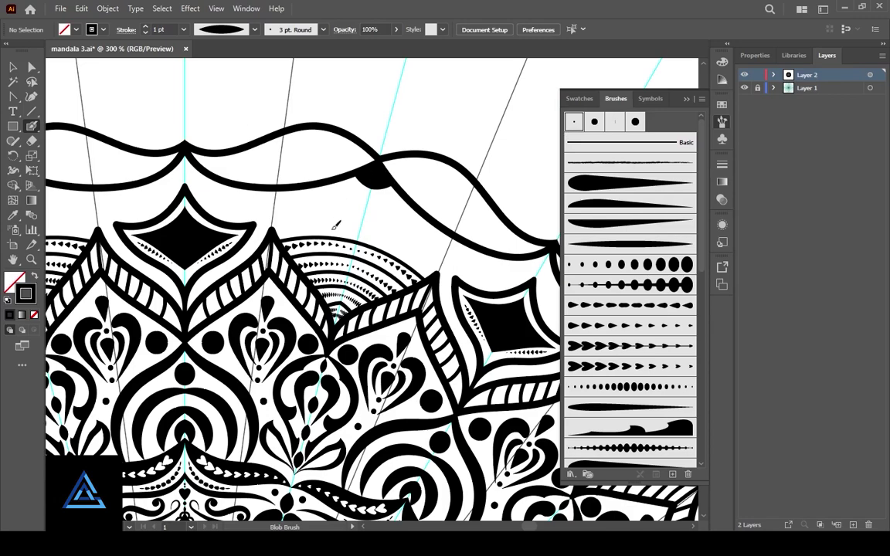
Paint a row of small scallops along the top of the wave from the vertical axis to the slanted axis.
mouse_move(252, 186)
left_mouse_down()
mouse_move(303, 242)
mouse_move(343, 243)
left_mouse_up()
mouse_move(258, 202)
left_mouse_down()
mouse_move(278, 172)
mouse_move(295, 198)
left_mouse_up()
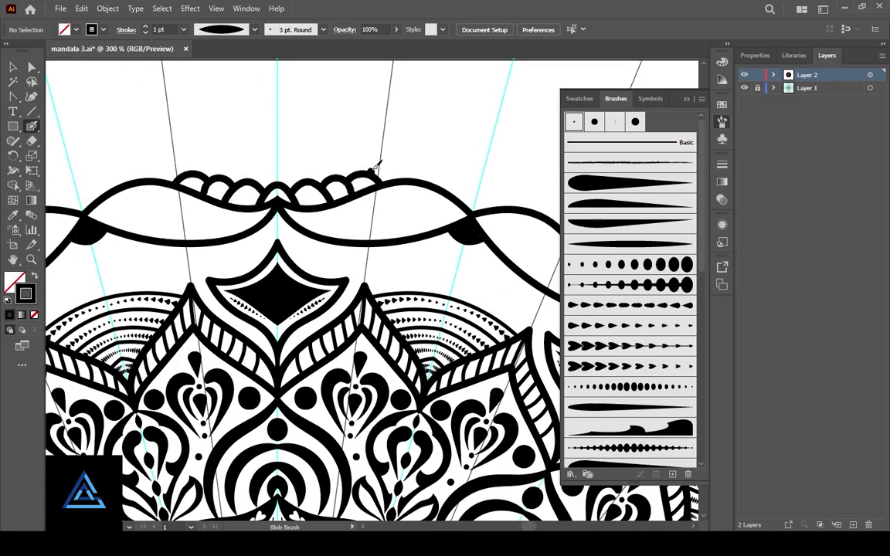
left_click_drag(423, 154, 440, 165)
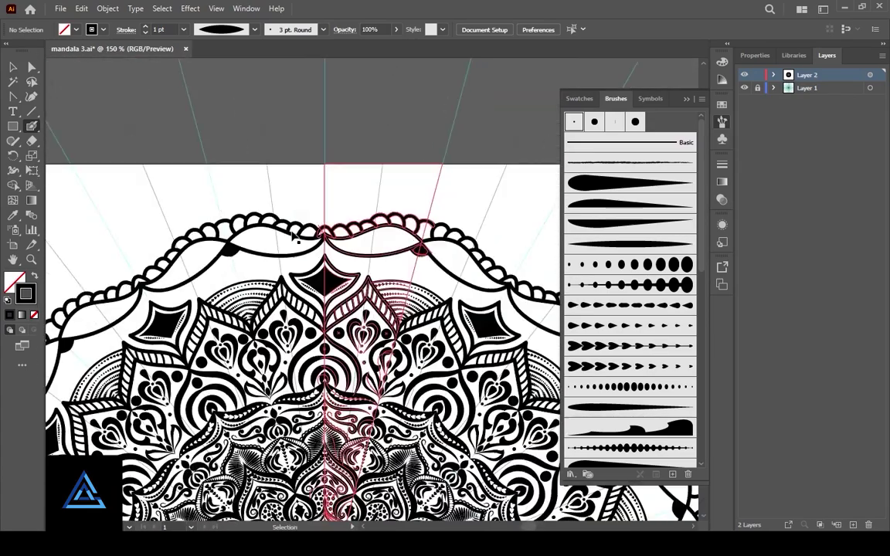
Set the width profile to Uniform with a thinner stroke and place a small dot in the scallop beside the vertical axis.
left_click(255, 29)
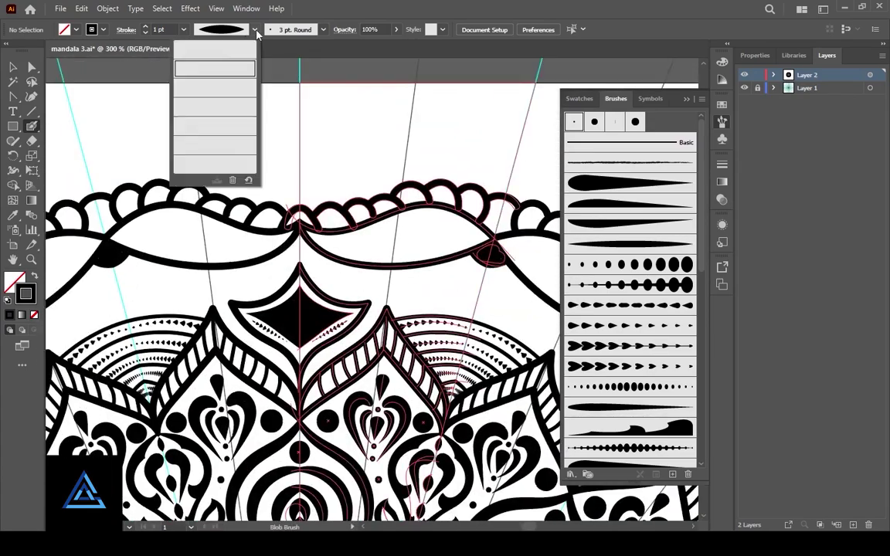
left_click(214, 49)
left_click(145, 33)
left_click(145, 33)
left_click(146, 33)
key("v")
key("ctrl+equal")
key("ctrl+equal")
key("ctrl+equal")
Restyle the dot in the first full scallop with no fill and the 3 pt. Round brush.
left_click(264, 200)
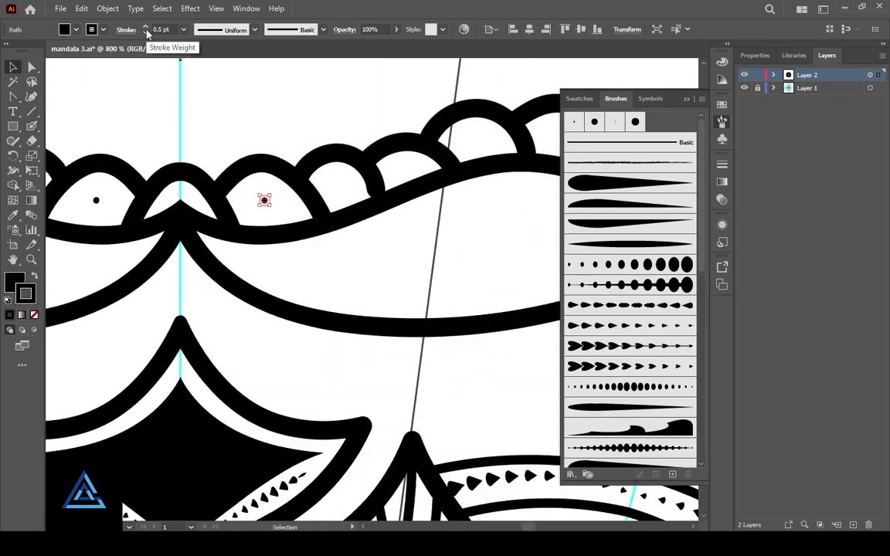
left_click(143, 29)
key("slash")
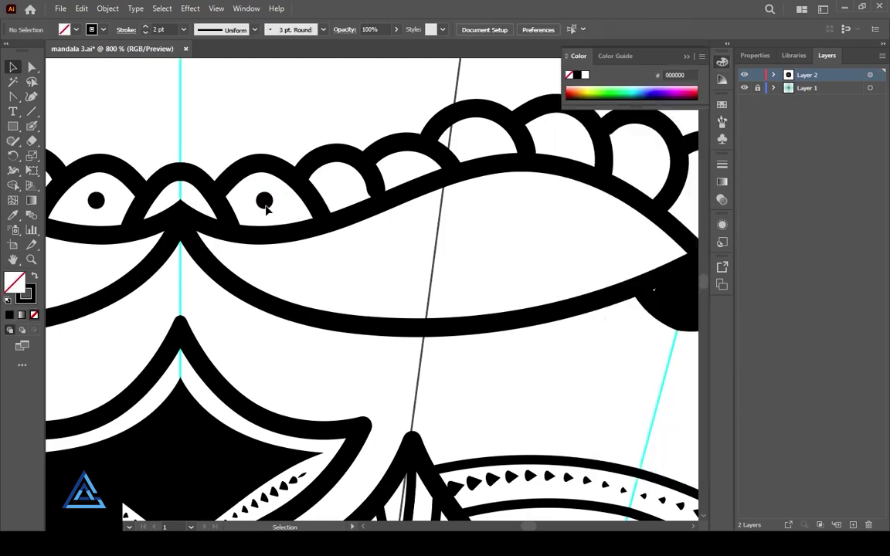
Place 3 pt. Round dots with a 1 pt stroke in the remaining scallops along the wave.
left_click(184, 29)
left_click(207, 127)
left_click(261, 88)
key("ctrl+minus")
key("ctrl+minus")
key("ctrl+minus")
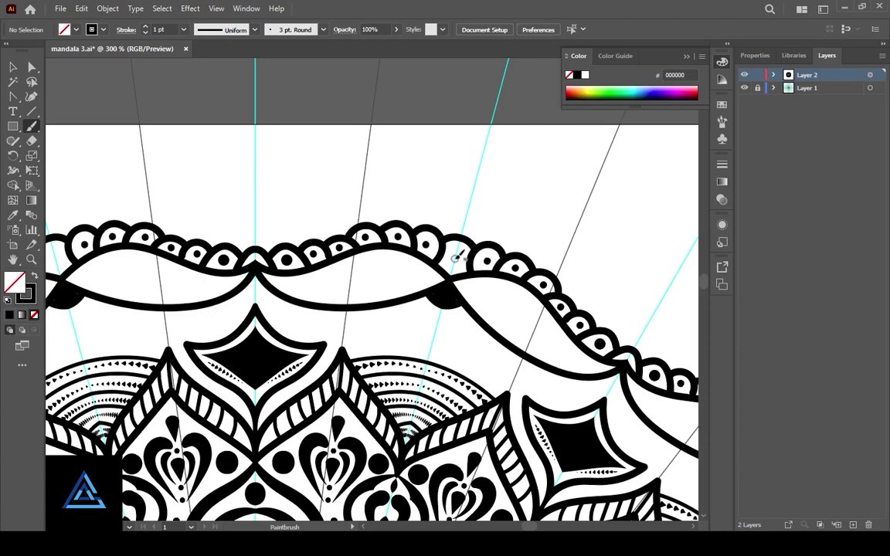
Set the stroke of the dots in the larger scallops near the slanted axis to 2 pt.
key("v")
left_click_drag(456, 256, 330, 226)
left_click(183, 29)
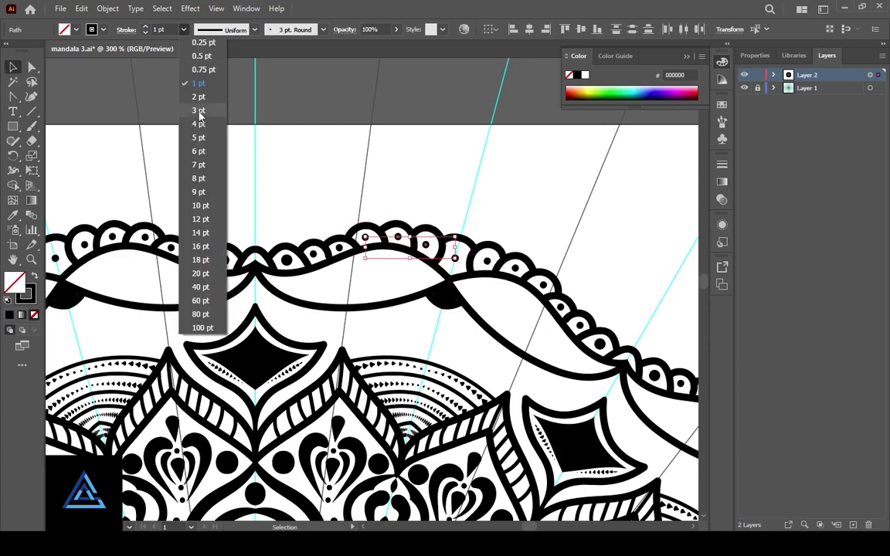
left_click(189, 124)
left_click(198, 104)
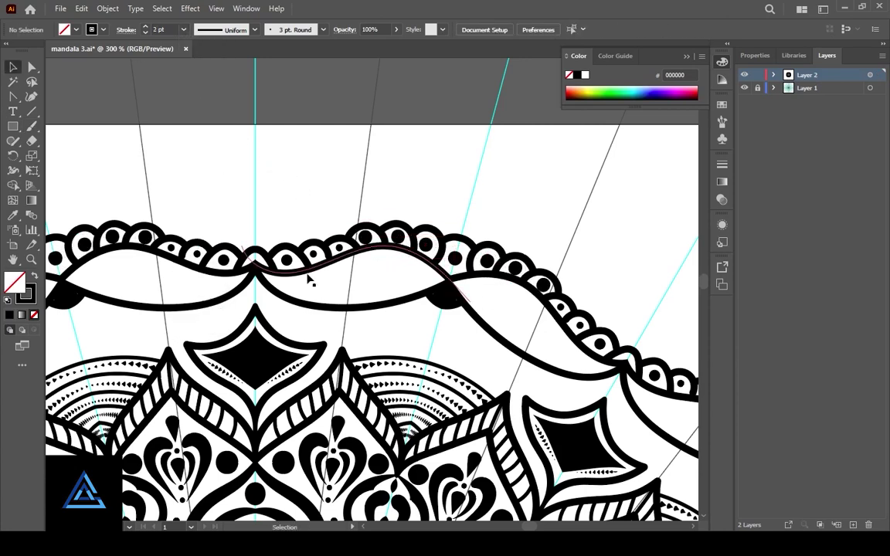
Replace the dot in the first full scallop beside the vertical axis.
key("ctrl+plus")
key("ctrl+plus")
key("ctrl+plus")
scroll(332, 216, "up", 1)
scroll(332, 217, "left", 3)
left_click(274, 258)
key("Delete")
key("b")
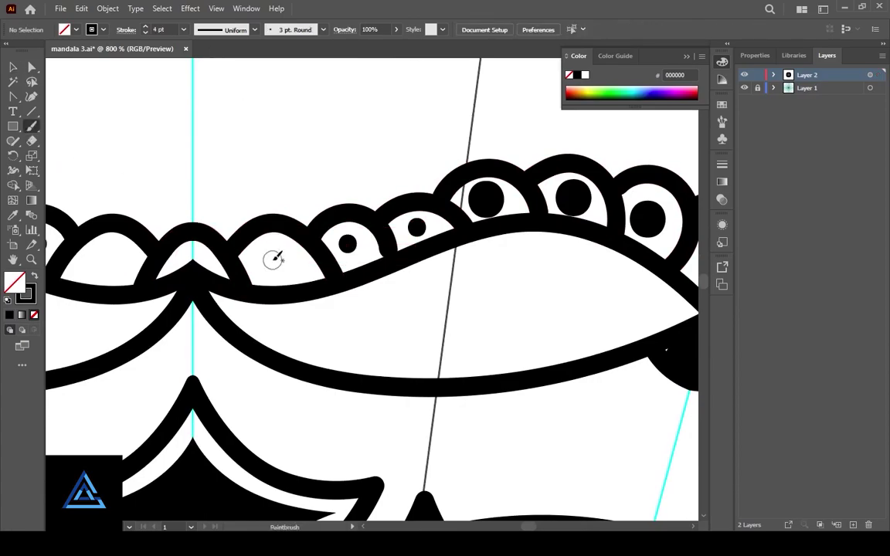
Set the stroke of the three dots nearest the vertical axis to 2 pt.
left_click(418, 228)
left_click(348, 244, "shift")
left_click(272, 260, "shift")
left_click(183, 30)
left_click(199, 96)
left_click(348, 243)
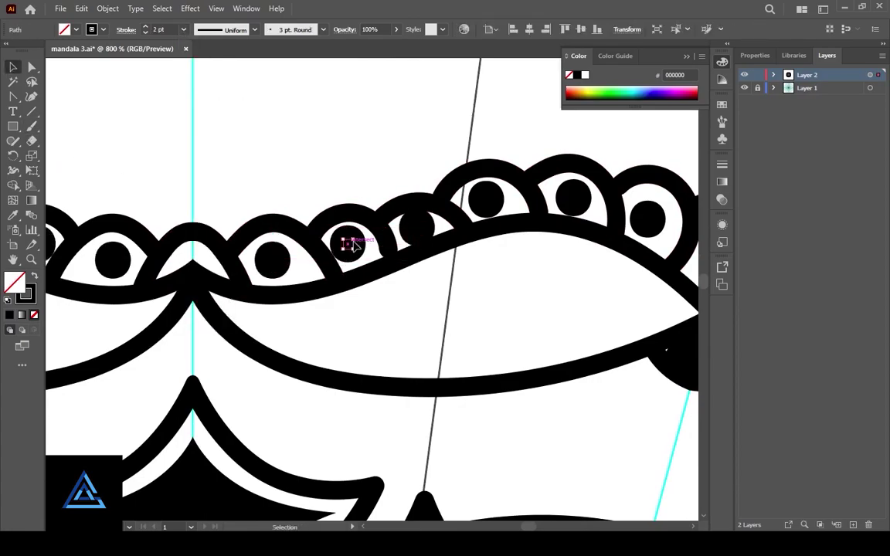
left_click(333, 113)
Set the stroke of the dot in the third small scallop to 1 pt.
key("ctrl+minus")
key("ctrl+minus")
key("ctrl+minus")
key("ctrl+minus")
left_click(382, 271)
left_click(183, 29)
left_click(204, 85)
left_click(205, 316)
Fill the wavy band below the scallops with overlapping fish scales, using the 3 pt. Round brush at a 0.5 pt stroke.
scroll(332, 270, "down", 3)
scroll(332, 270, "right", 3)
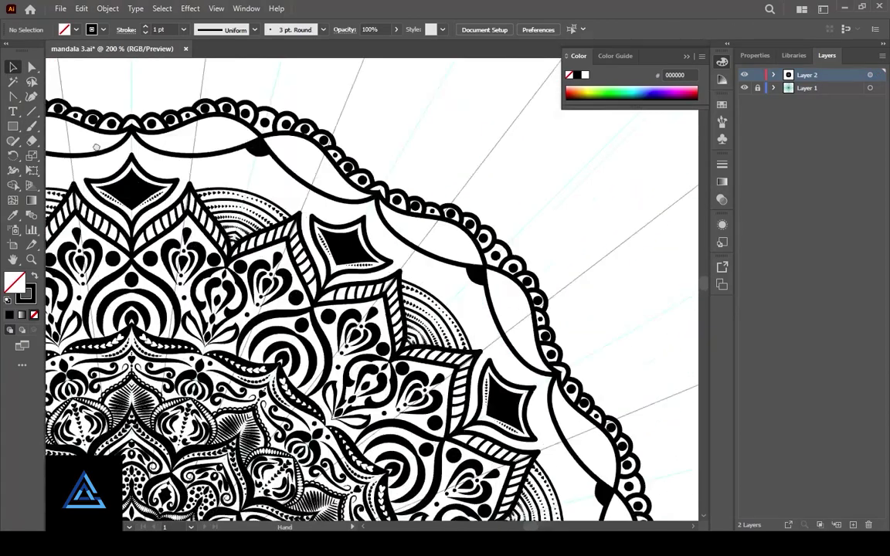
scroll(325, 263, "left", 3)
key("ctrl+plus")
key("ctrl+plus")
key("ctrl+plus")
scroll(332, 301, "up", 2)
scroll(336, 317, "right", 3)
left_click(183, 29)
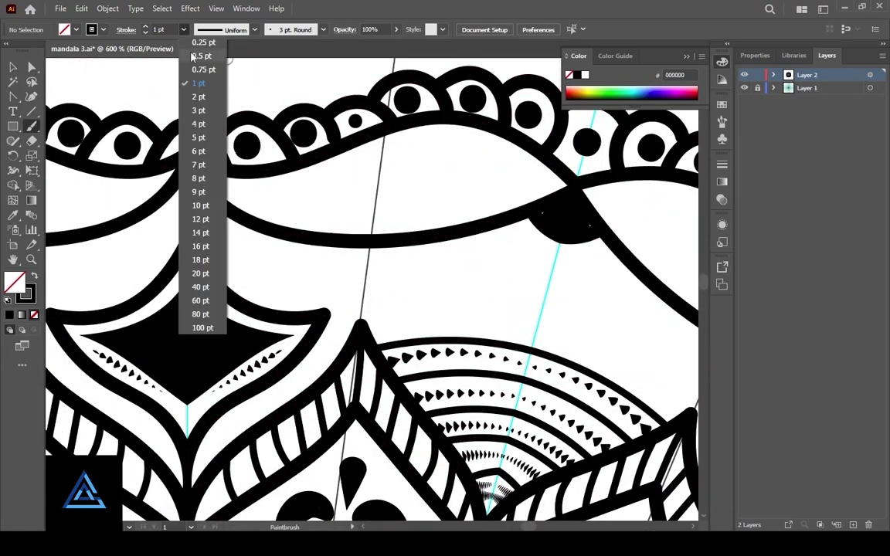
left_click(190, 53)
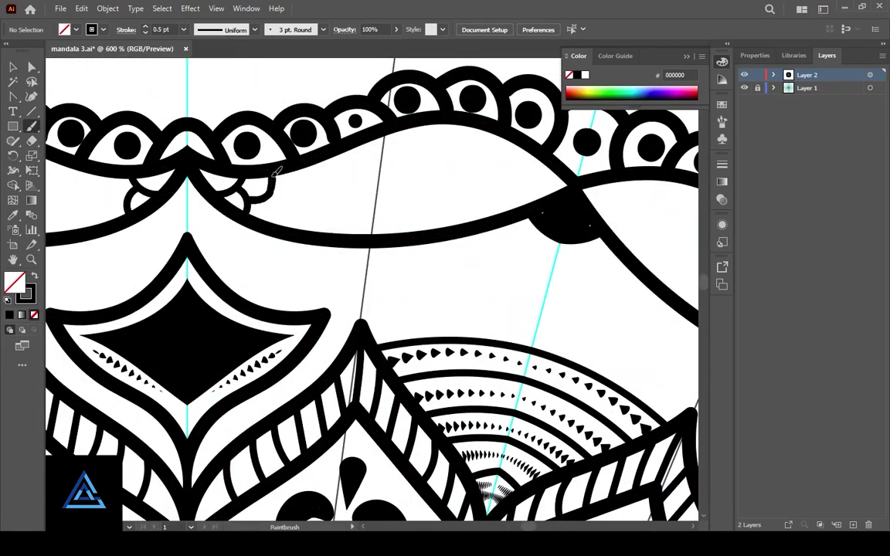
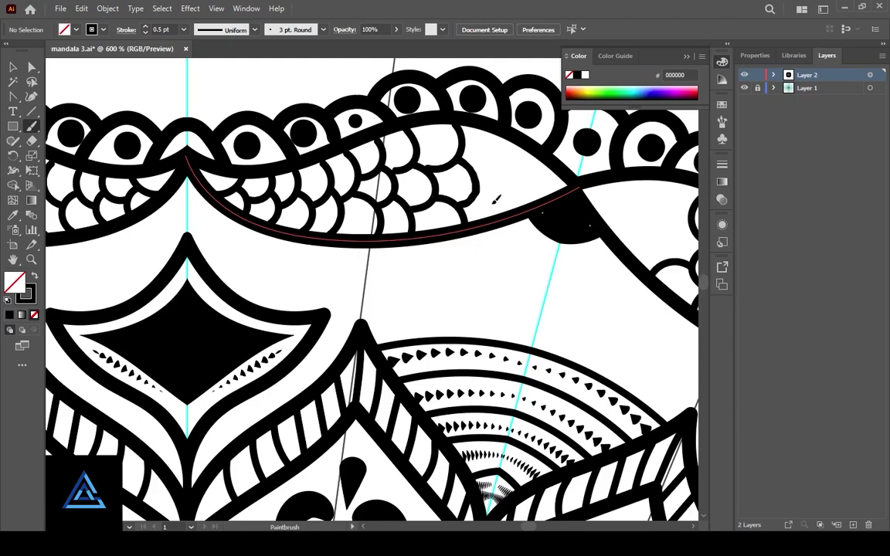
mouse_move(479, 189)
left_mouse_down()
mouse_move(503, 214)
mouse_move(508, 178)
left_mouse_up()
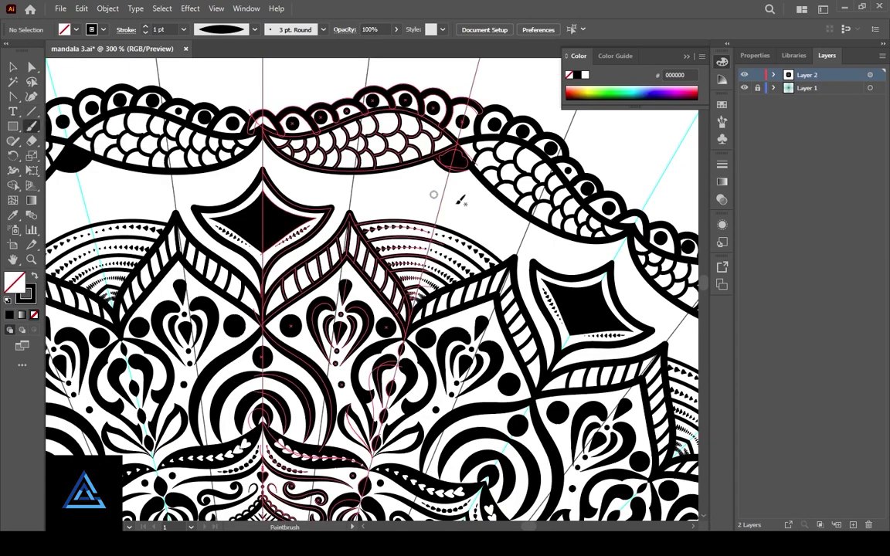
Paint a curled 1 pt stroke below the filled half-disc with the double-tapered lens brush.
left_click(722, 122)
left_click(636, 242)
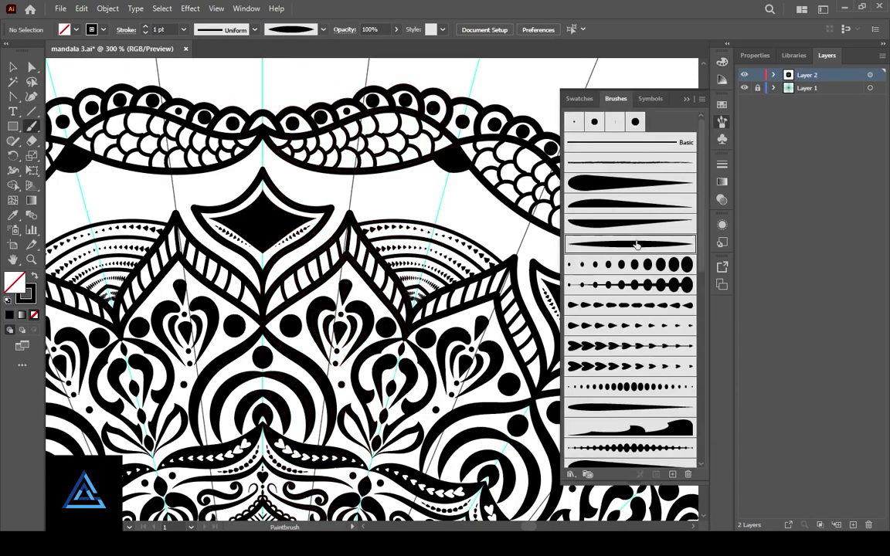
left_click(722, 122)
left_click_drag(410, 190, 429, 190)
key("v")
Change the curl to the slim teardrop brush and set its stroke to 0.5 pt.
left_click(722, 122)
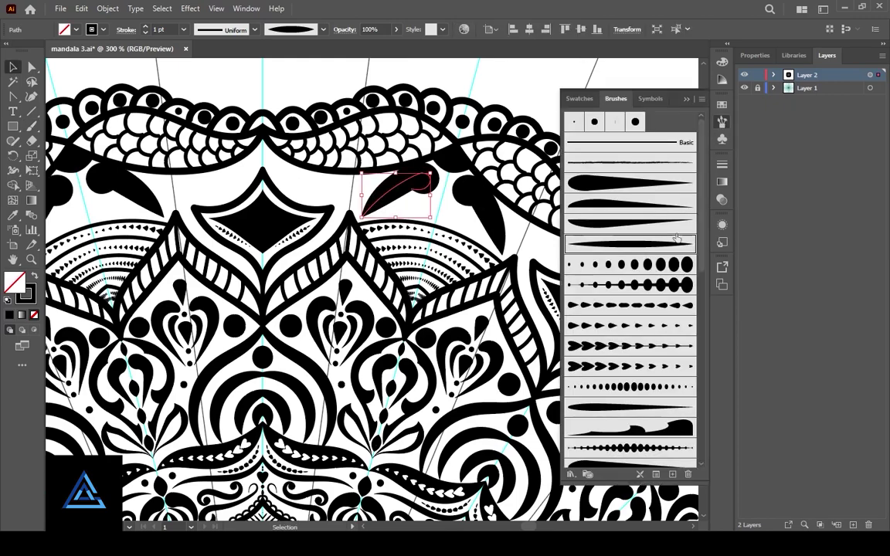
scroll(629, 271, "down", 5)
left_click(636, 390)
left_click(625, 358)
left_click(634, 377)
left_click(146, 32)
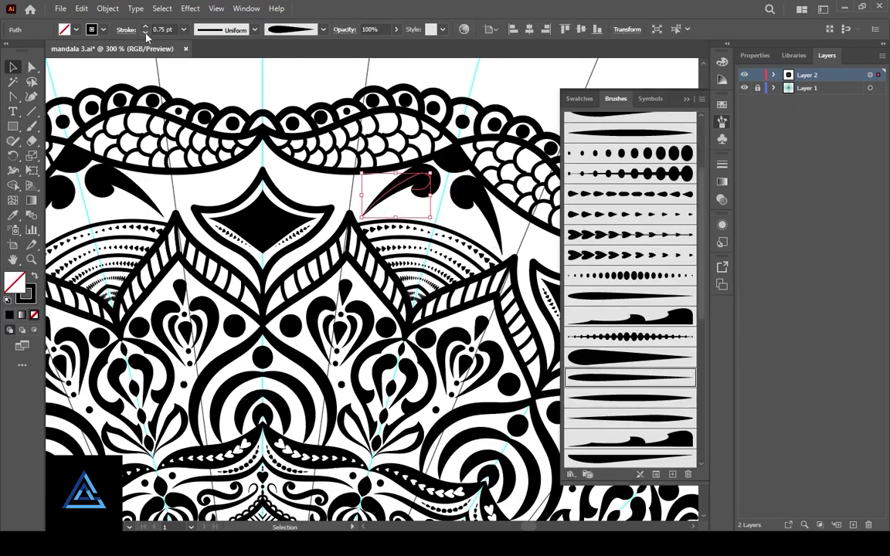
left_click(145, 32)
left_click(459, 217)
Paint a second 0.5 pt teardrop-brush curl along the diamond's upper side, redoing the first attempt.
mouse_move(434, 244)
left_mouse_down()
mouse_move(354, 295)
mouse_move(471, 330)
left_mouse_up()
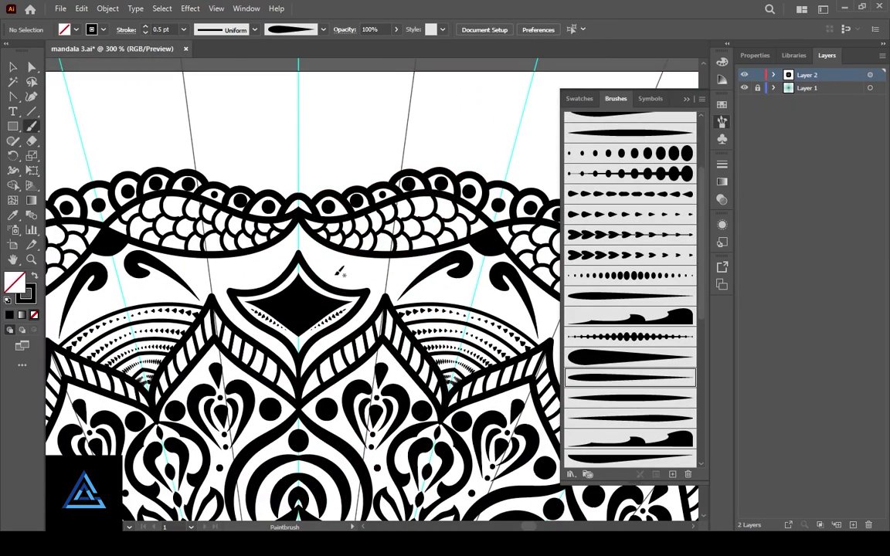
left_click_drag(378, 269, 374, 272)
key("ctrl+z")
left_click_drag(371, 307, 371, 308)
key("v")
left_click(365, 269)
Add a small solid black leaf on the slanted axis between the two mirrored curls.
key("ctrl+plus")
key("ctrl+plus")
left_click(456, 266)
mouse_move(512, 312)
left_mouse_down()
mouse_move(369, 254)
mouse_move(216, 250)
left_mouse_up()
key("b")
key("v")
mouse_move(312, 261)
left_mouse_down()
mouse_move(324, 228)
mouse_move(331, 243)
mouse_move(319, 217)
left_mouse_up()
key("shift+x")
left_click(347, 275)
Place a 1 pt stroke 10 pt. Round dot above the arch tip and smaller 0.5 pt ones under the curl and on the vertical axis.
mouse_move(266, 279)
left_mouse_down()
mouse_move(266, 324)
mouse_move(319, 347)
left_mouse_up()
left_click(594, 121)
key("b")
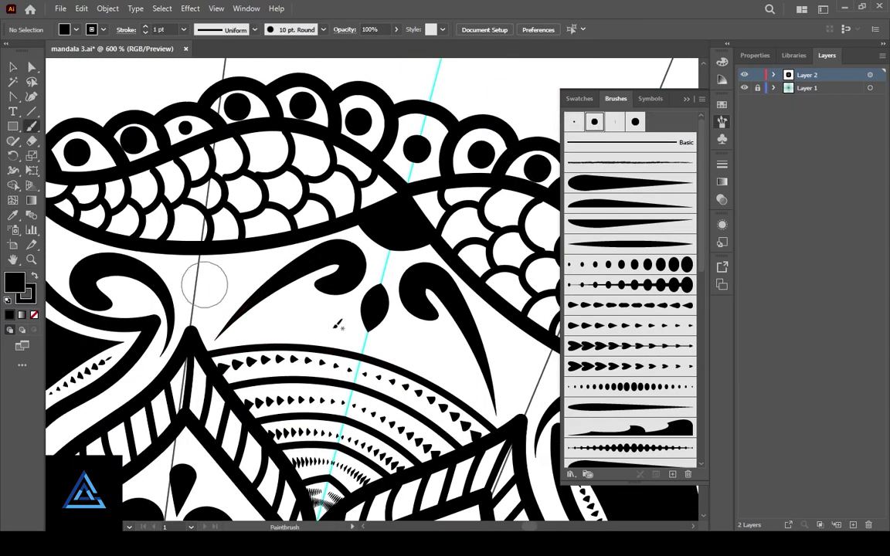
left_click(205, 285)
scroll(300, 312, "down", 4)
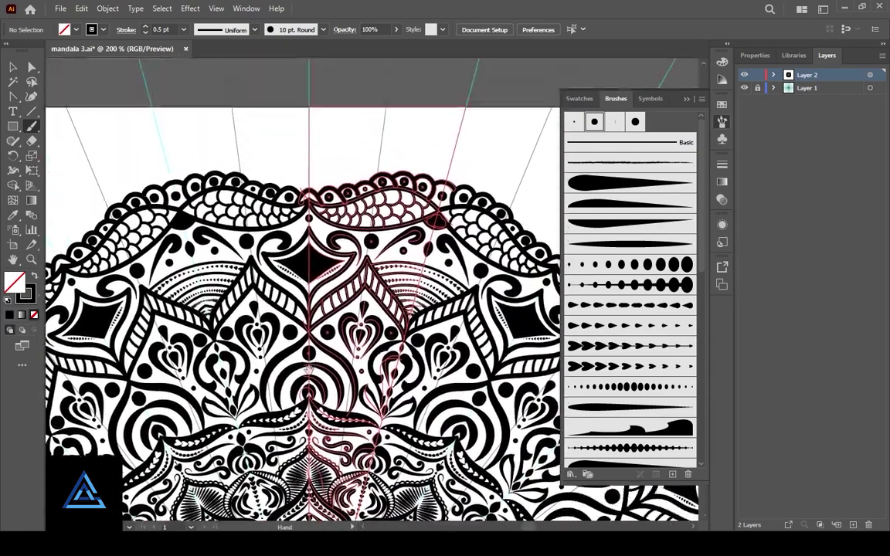
Place a 3 pt. Round dot with a 2 pt stroke beside the diamond's upper tip.
key("ctrl+equal")
key("ctrl+equal")
key("ctrl+equal")
left_click(575, 122)
left_click(183, 29)
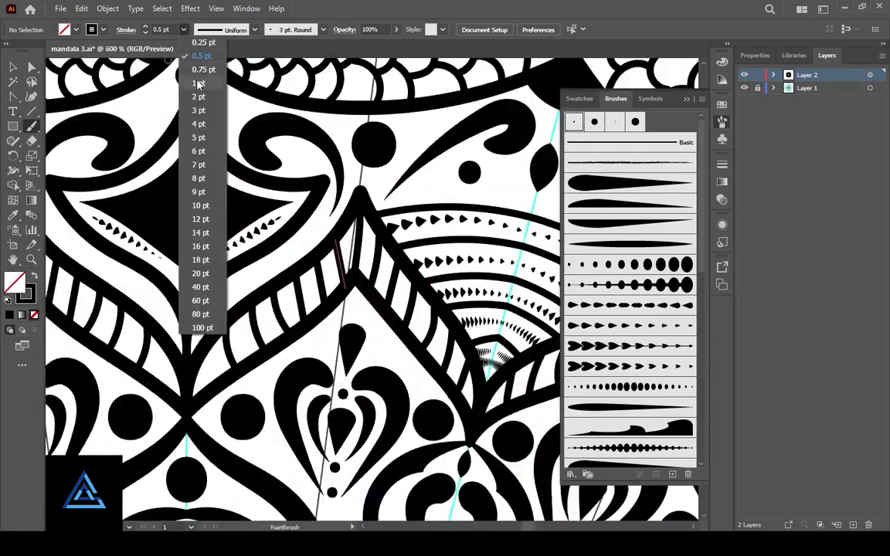
left_click(199, 69)
left_click(215, 102)
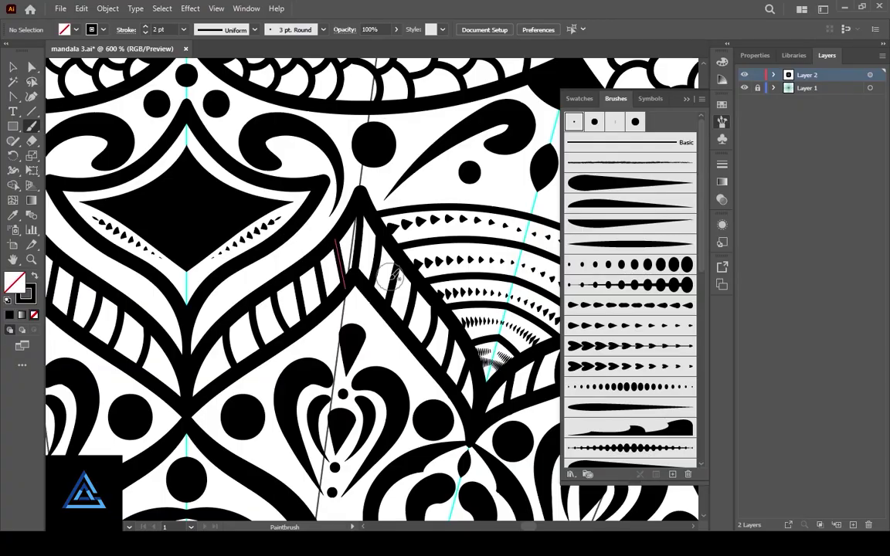
Try to paint a row of graduated dots above the scalloped edge with the dotted pattern brush, and delete it.
scroll(393, 275, "down", 4)
left_click(625, 388)
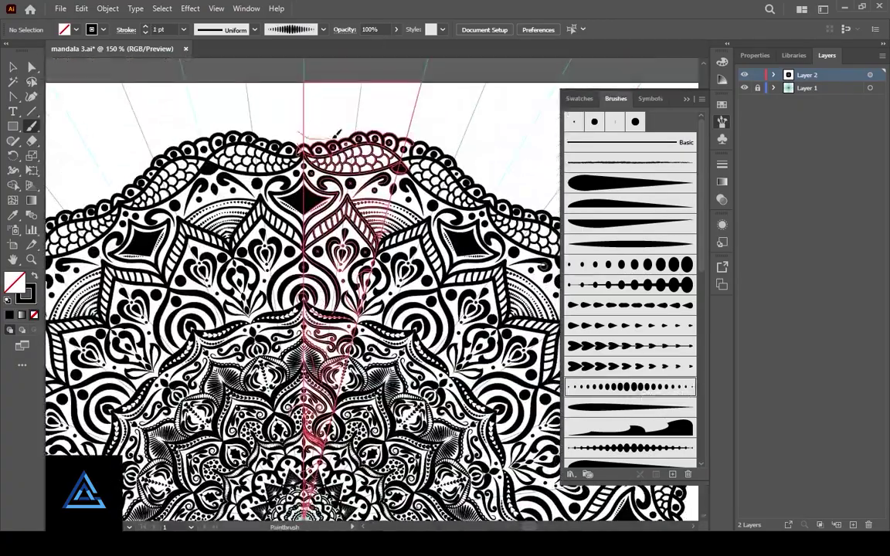
left_click_drag(336, 136, 423, 142)
scroll(406, 87, "up", 2)
left_click(14, 67)
left_click(303, 177)
key("Delete")
left_click(32, 126)
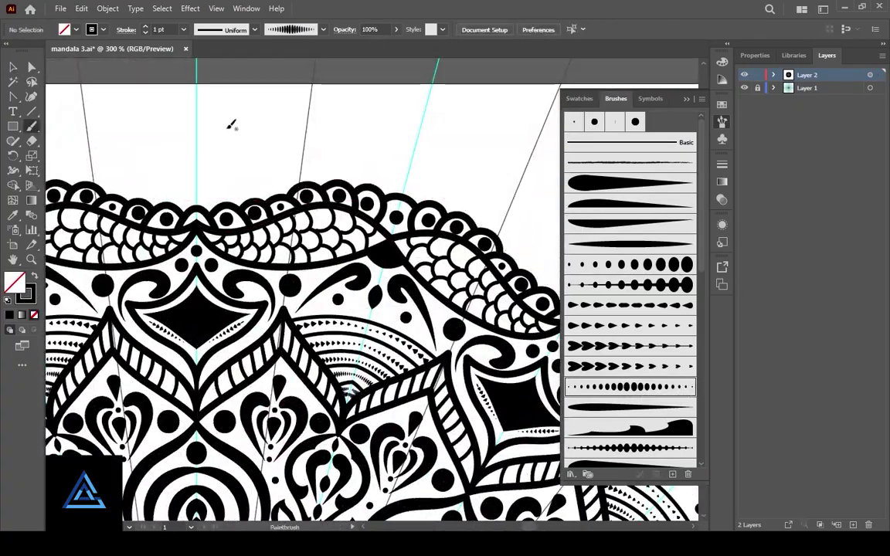
Paint a row of graduated dots following the outside of the scalloped edge, using the dotted brush with a 1 pt stroke.
left_click_drag(392, 167, 408, 177)
left_click(13, 67)
key("ctrl+minus")
key("ctrl+minus")
key("ctrl+minus")
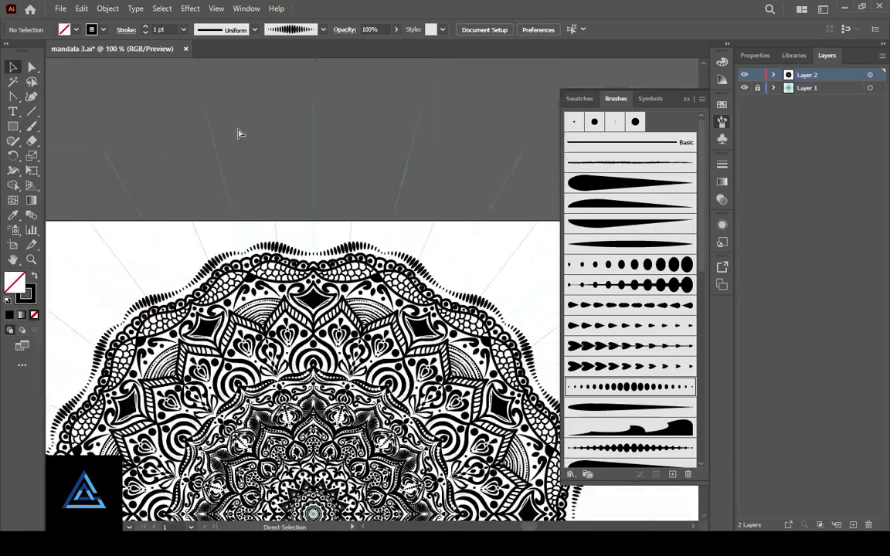